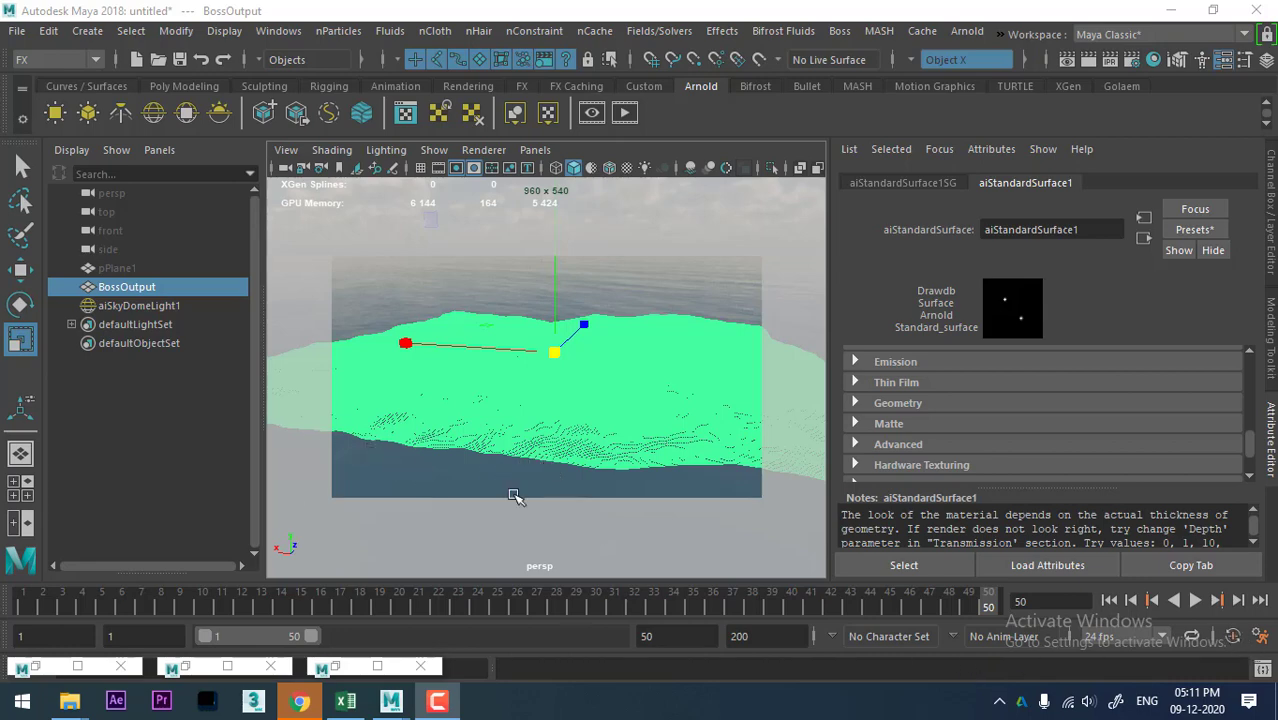
Step: Check the cache path in the Script Editor, show BossSpectralWave2's cache settings, and restore the Arnold render
{"action": "left_click", "coordinate": [1263, 669]}
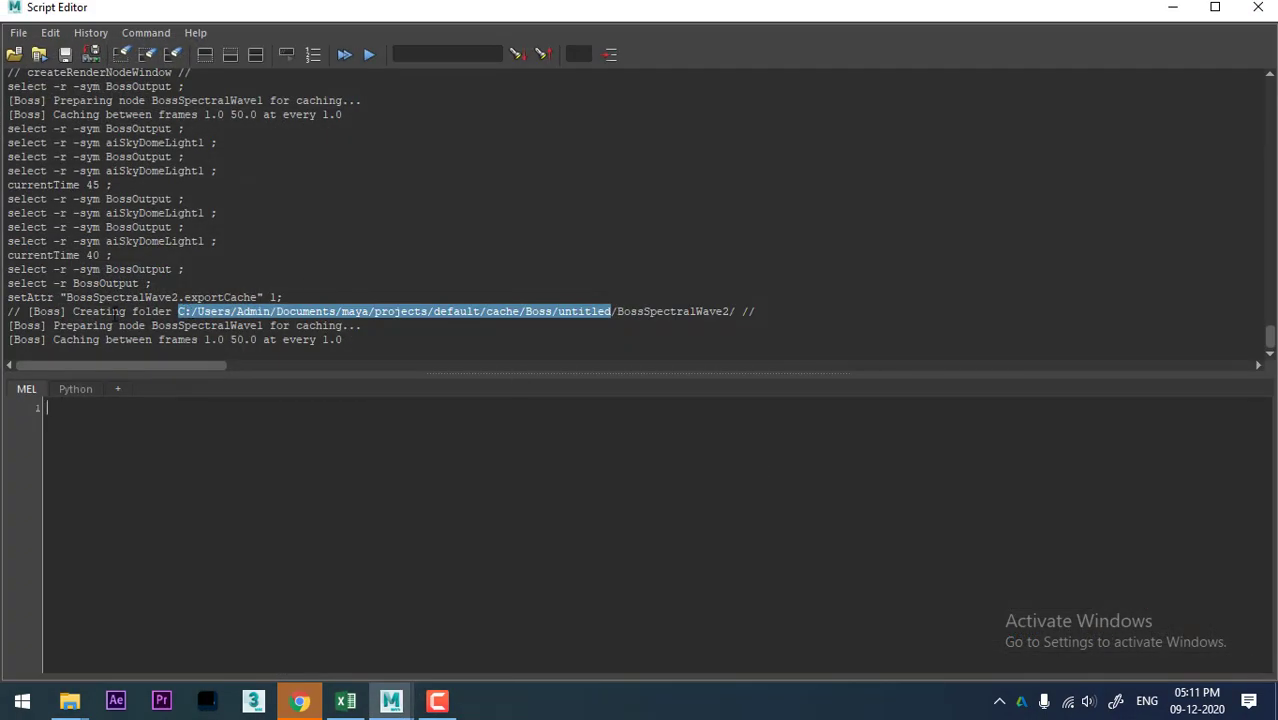
{"action": "left_click", "coordinate": [1172, 8]}
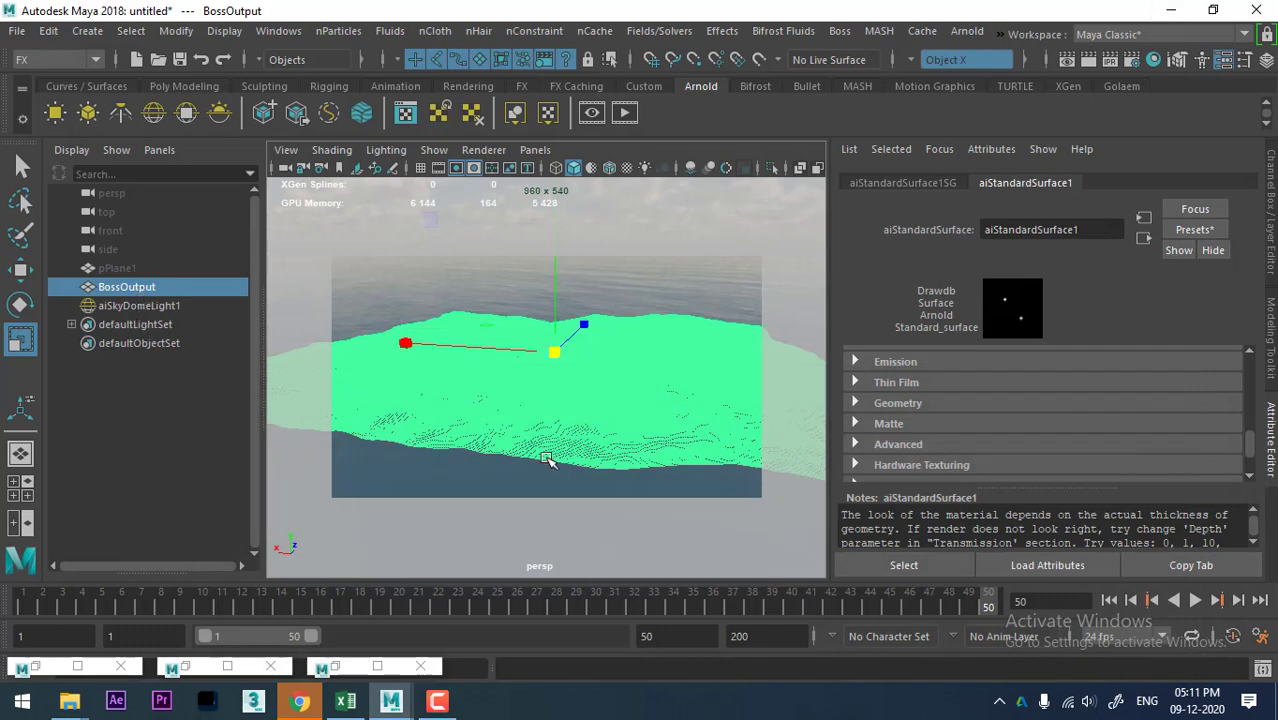
{"action": "left_click", "coordinate": [275, 364]}
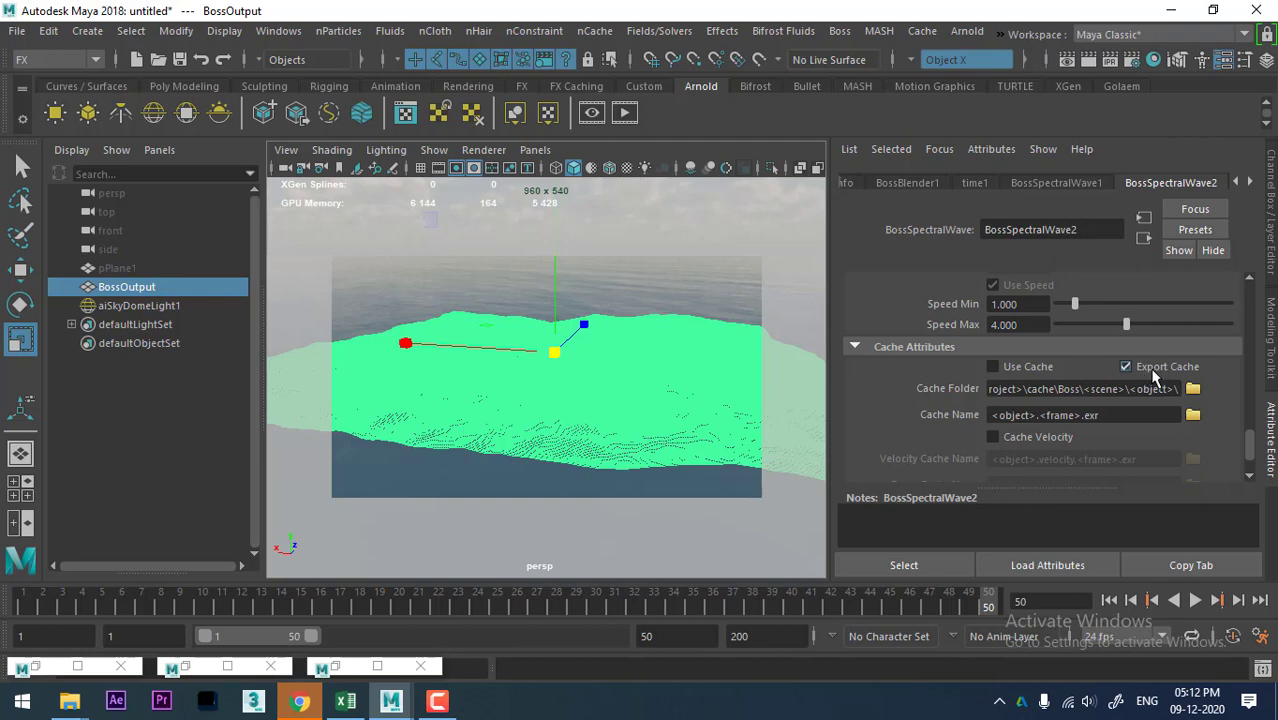
{"action": "left_click", "coordinate": [343, 670]}
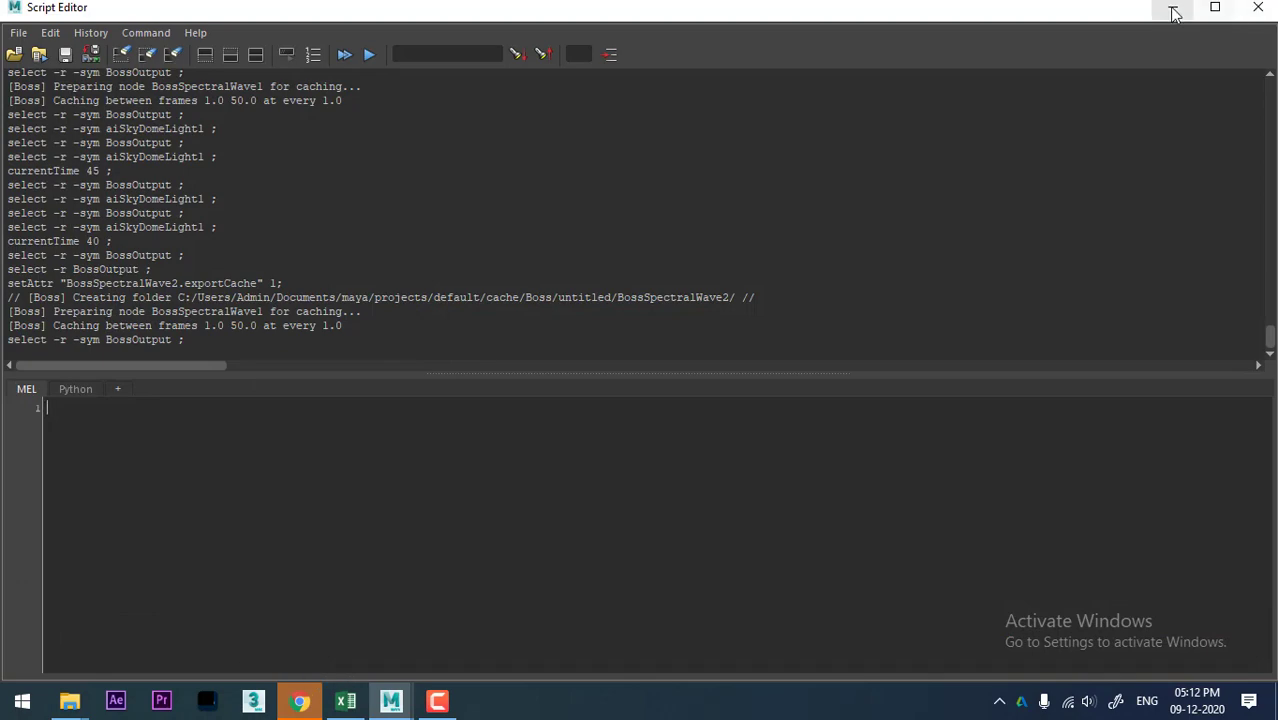
{"action": "left_click", "coordinate": [1258, 7]}
{"action": "left_click", "coordinate": [175, 666]}
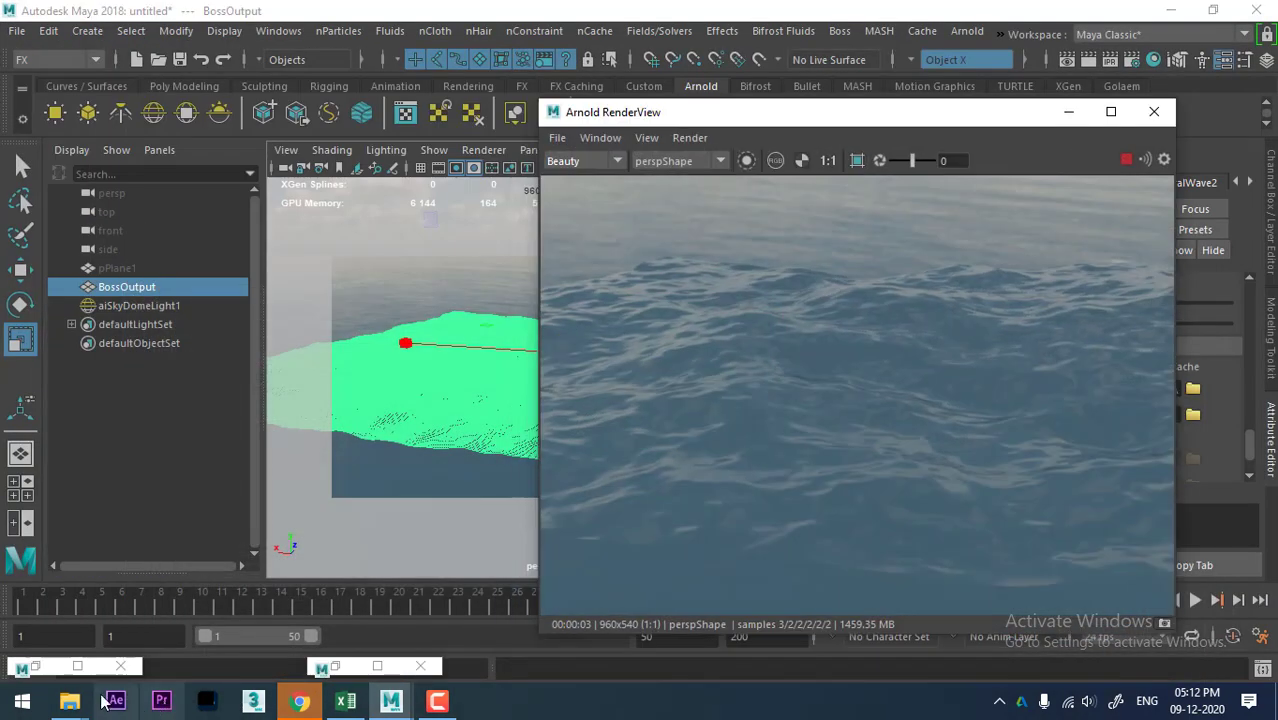
Step: Minimize the Boss Ripple/Wave Generator window and the Arnold RenderView
{"action": "left_click", "coordinate": [35, 666]}
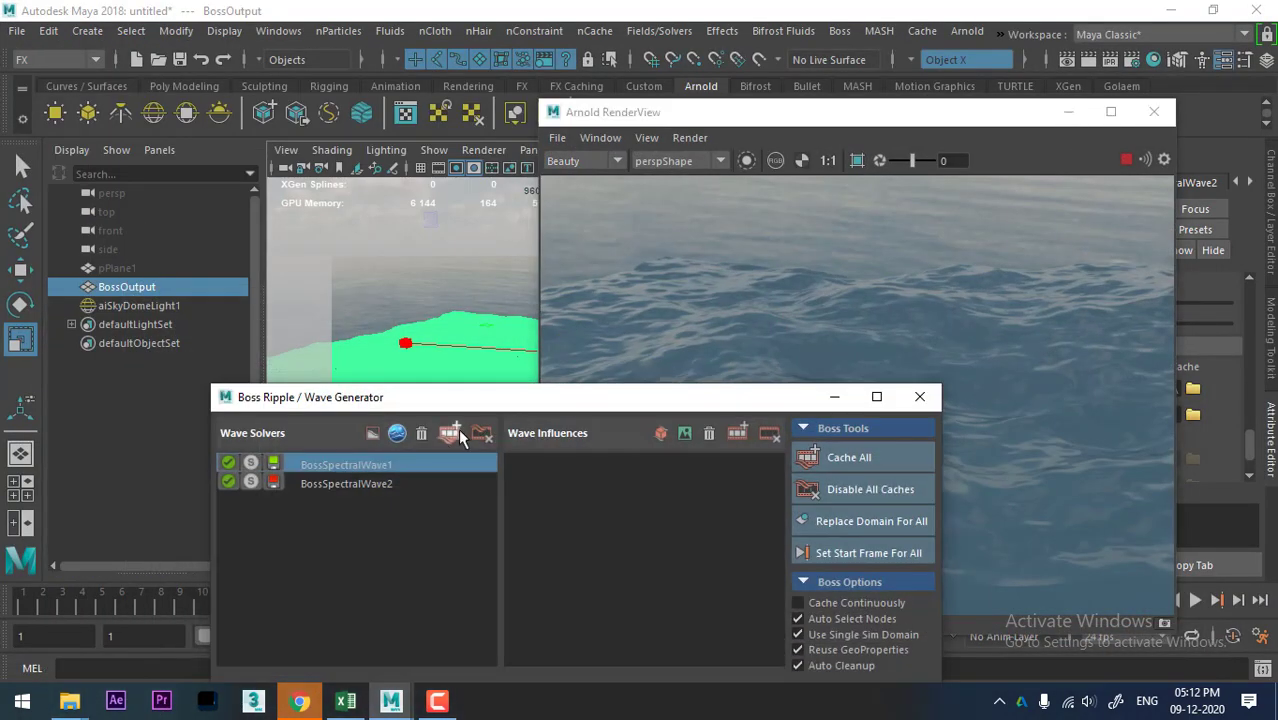
{"action": "left_click", "coordinate": [836, 398]}
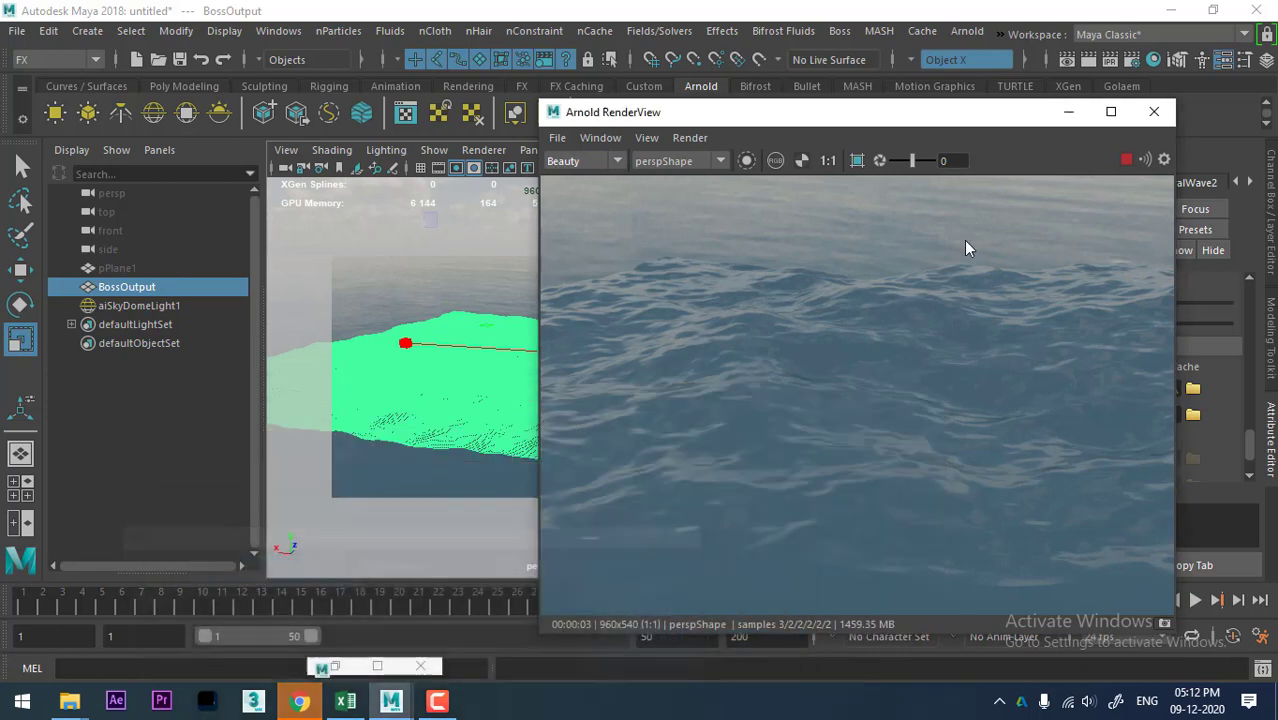
{"action": "left_click", "coordinate": [1070, 119]}
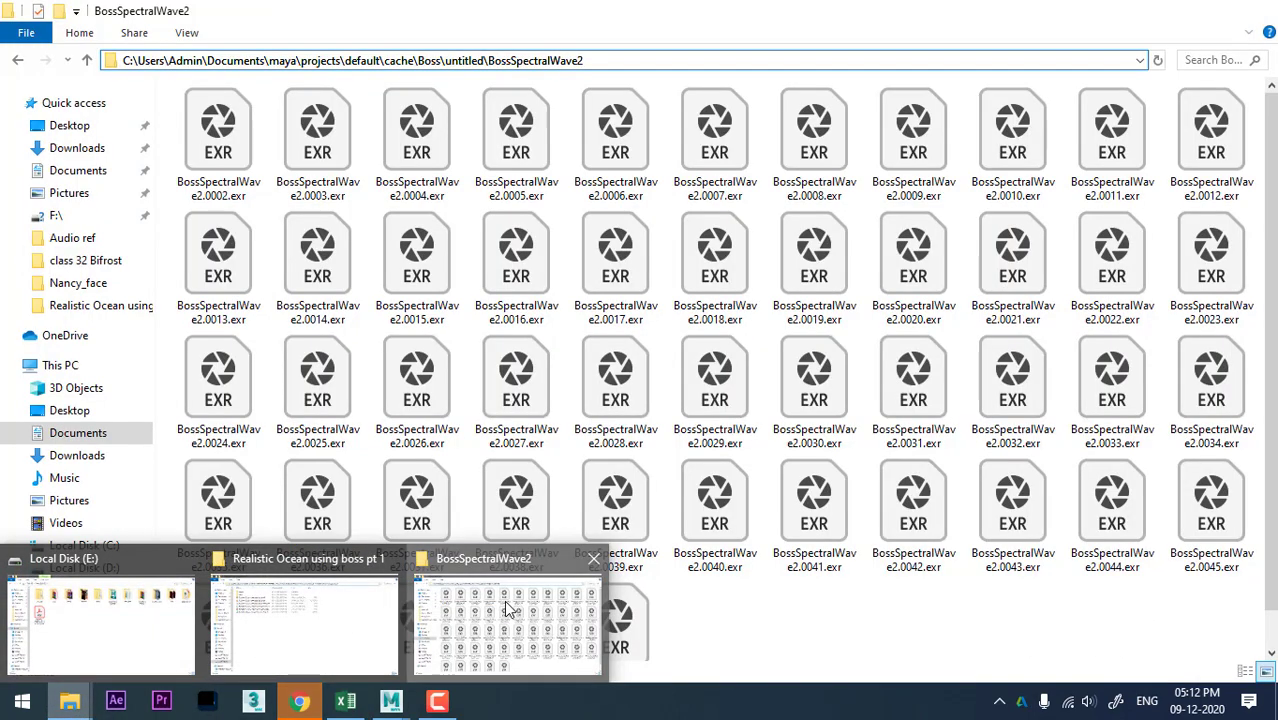
Step: In File Explorer, go up to the untitled cache folder and open BossSpectralWave1
{"action": "mouse_move", "coordinate": [69, 701]}
{"action": "left_click", "coordinate": [512, 625]}
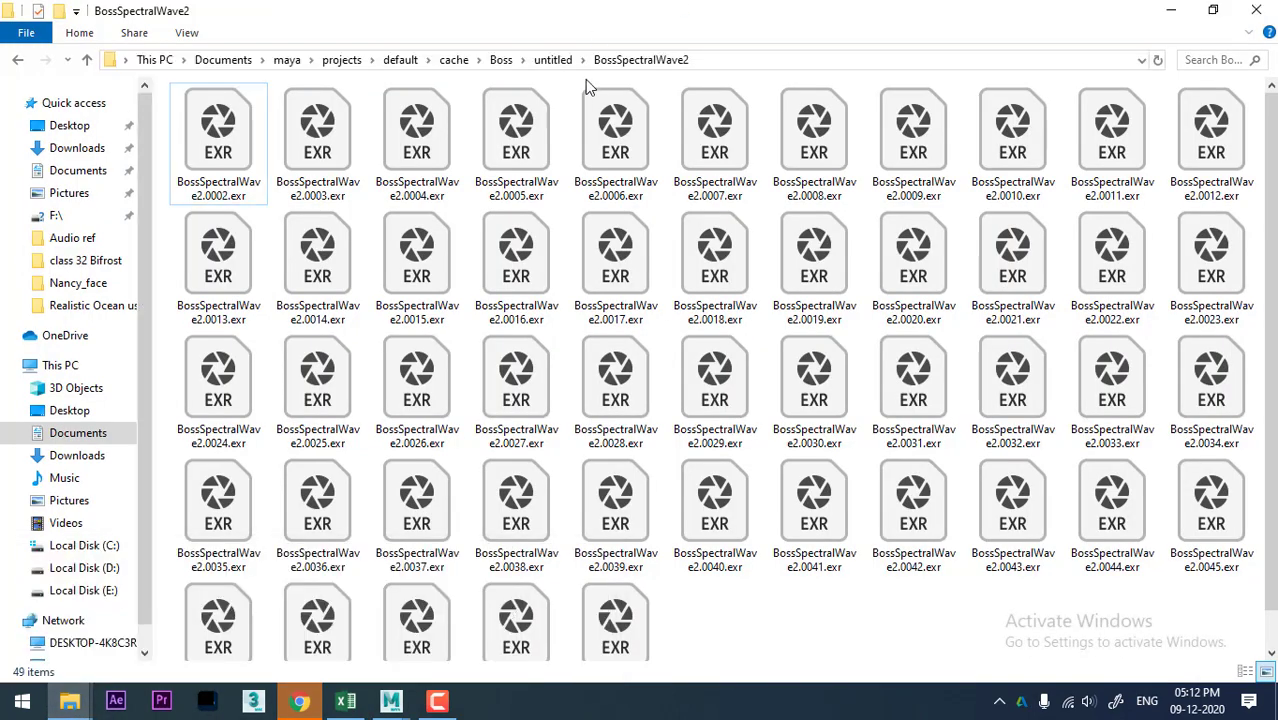
{"action": "scroll", "coordinate": [786, 355], "scroll_direction": "down", "scroll_amount": 1}
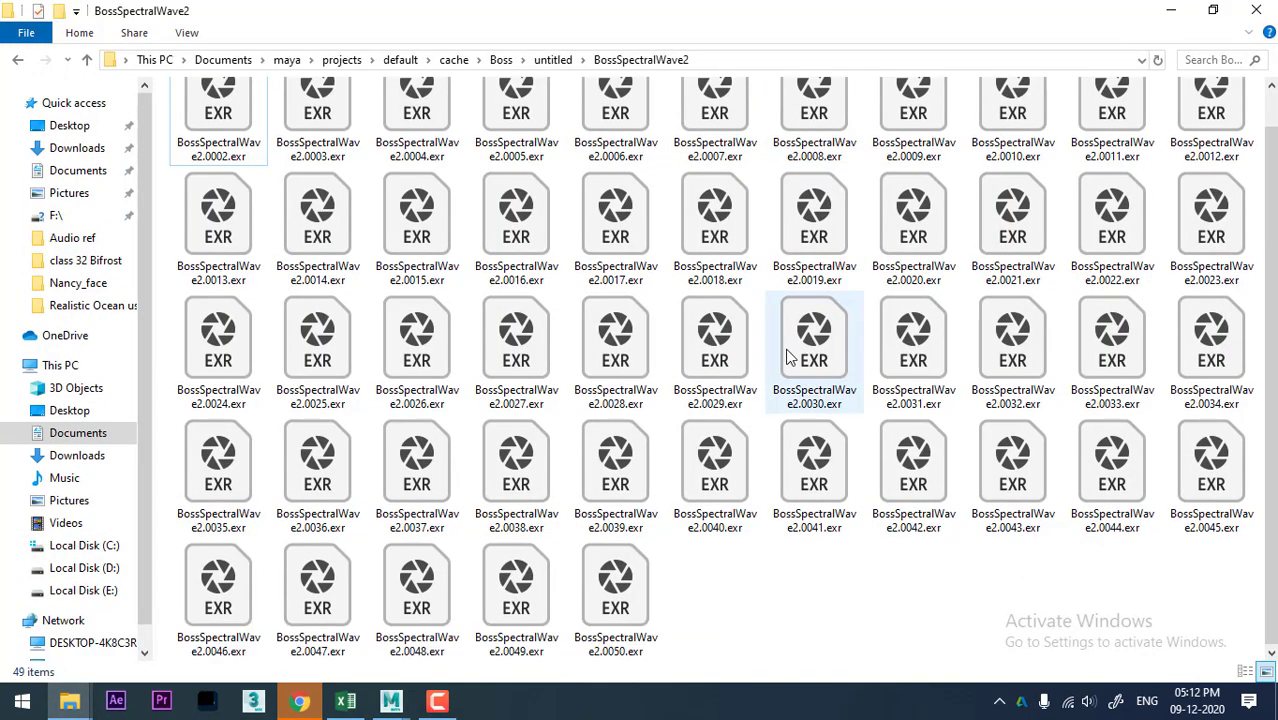
{"action": "left_click", "coordinate": [564, 63]}
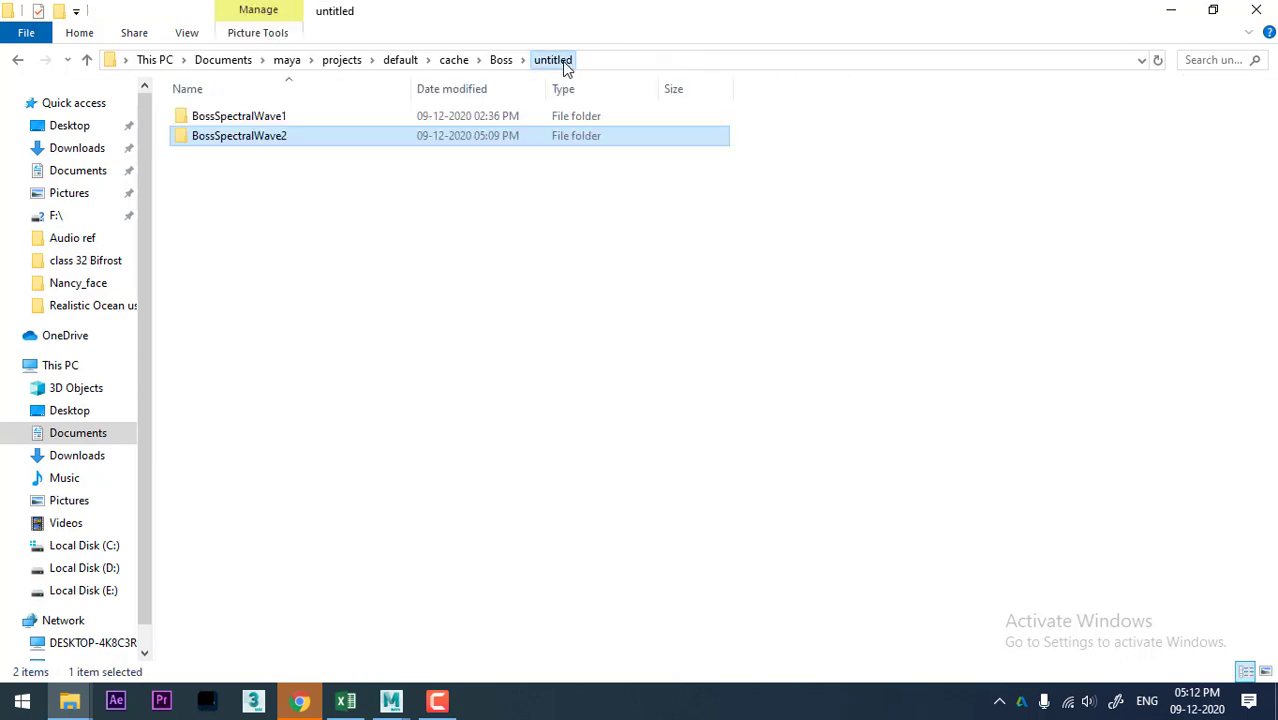
{"action": "double_click", "coordinate": [315, 120]}
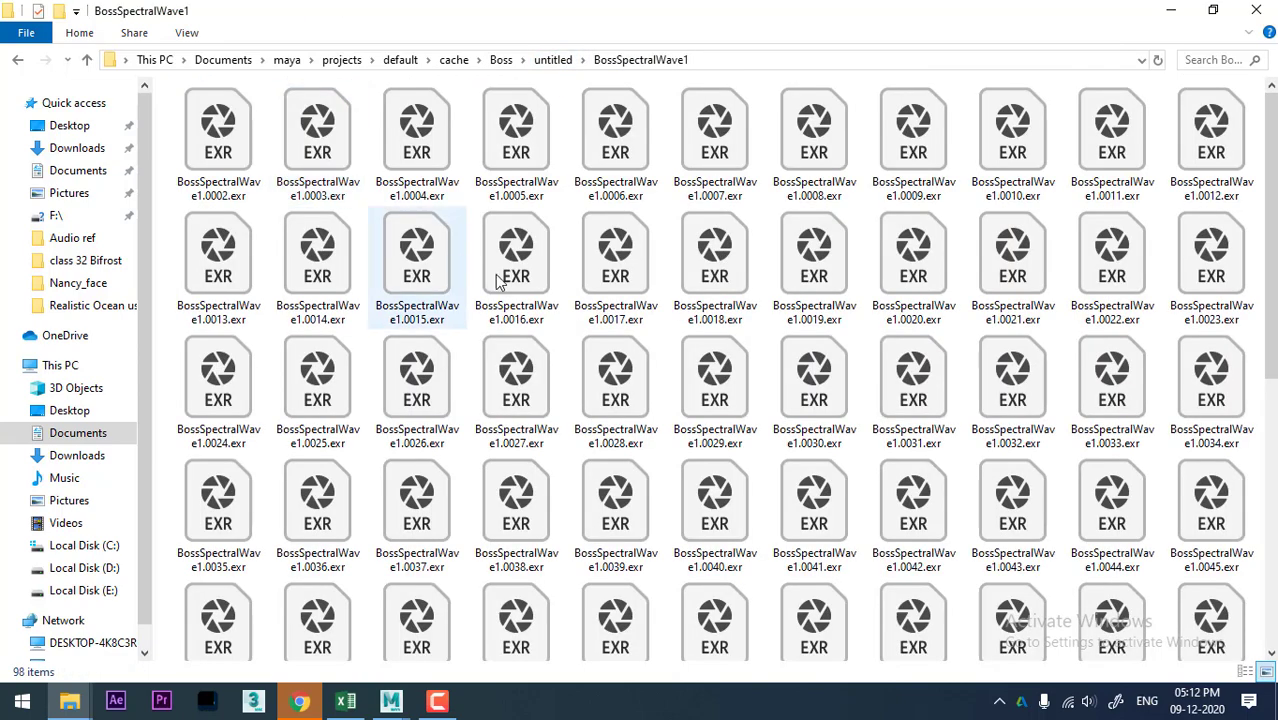
{"action": "scroll", "coordinate": [519, 296], "scroll_direction": "down", "scroll_amount": 5}
Step: Show the folder's EXR files as a list, copy its full path, and return to Maya
{"action": "right_click", "coordinate": [1192, 598]}
{"action": "mouse_move", "coordinate": [1105, 329]}
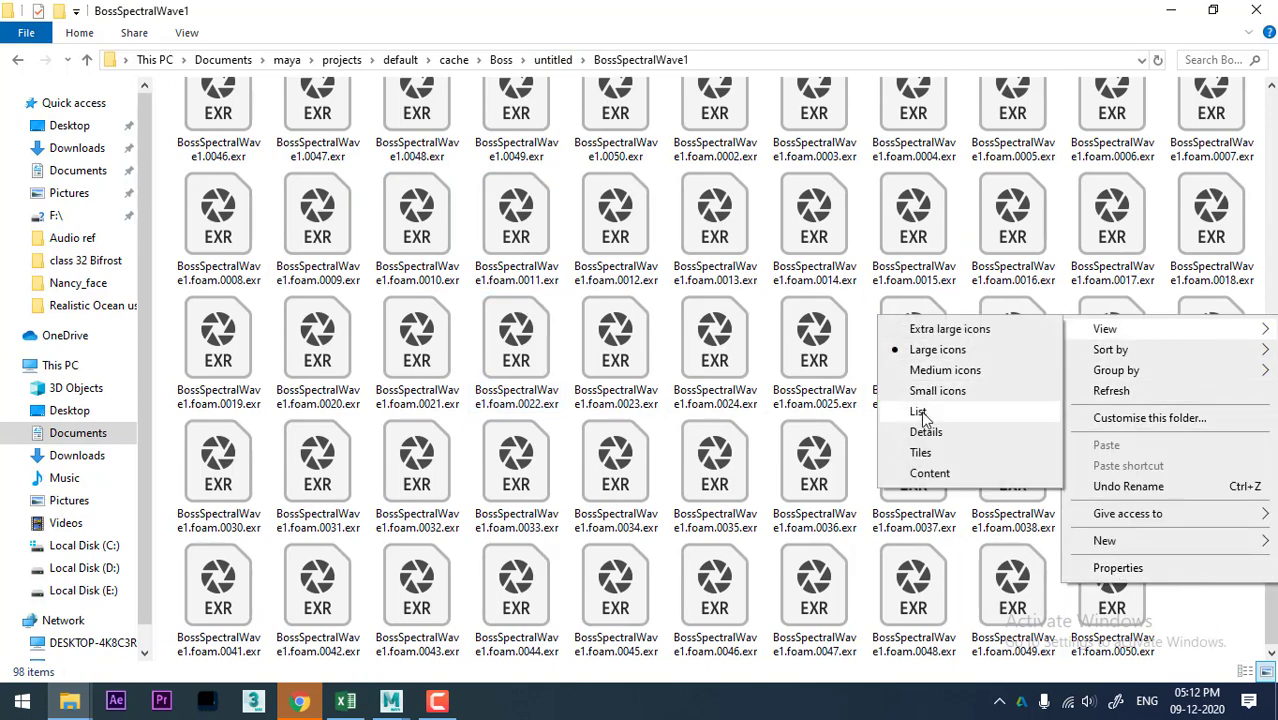
{"action": "left_click", "coordinate": [918, 411]}
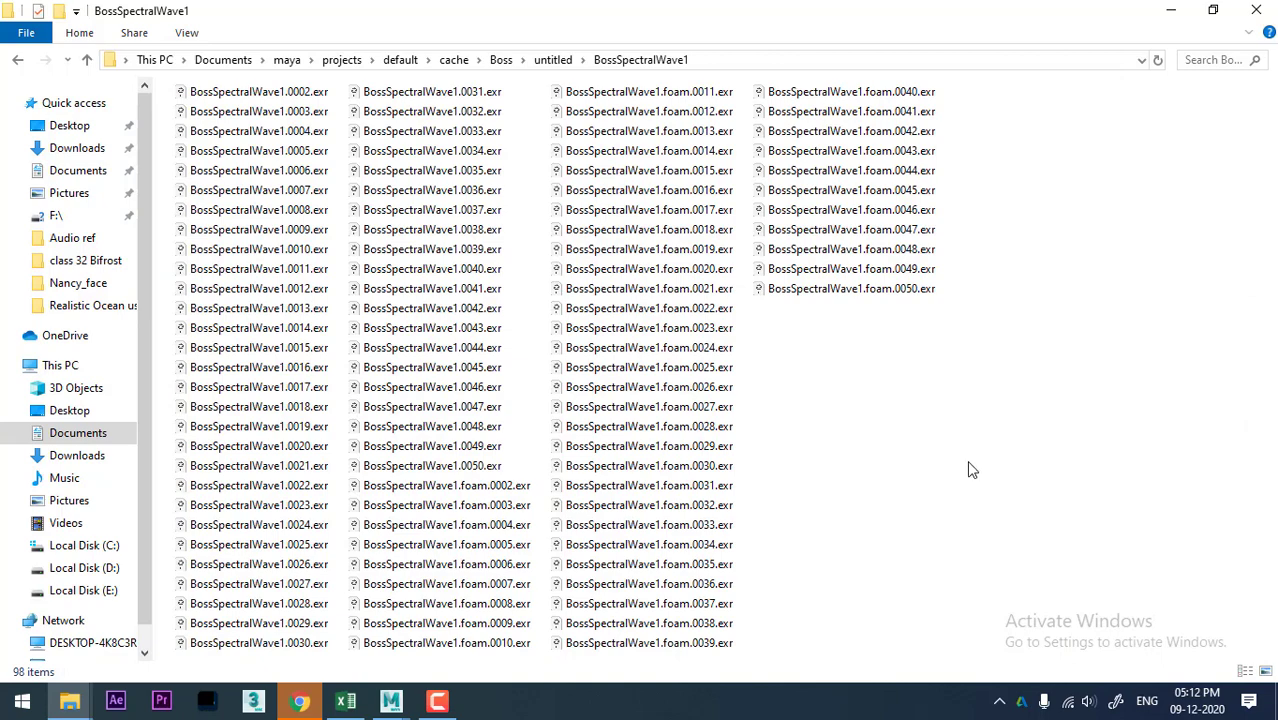
{"action": "left_click", "coordinate": [769, 62]}
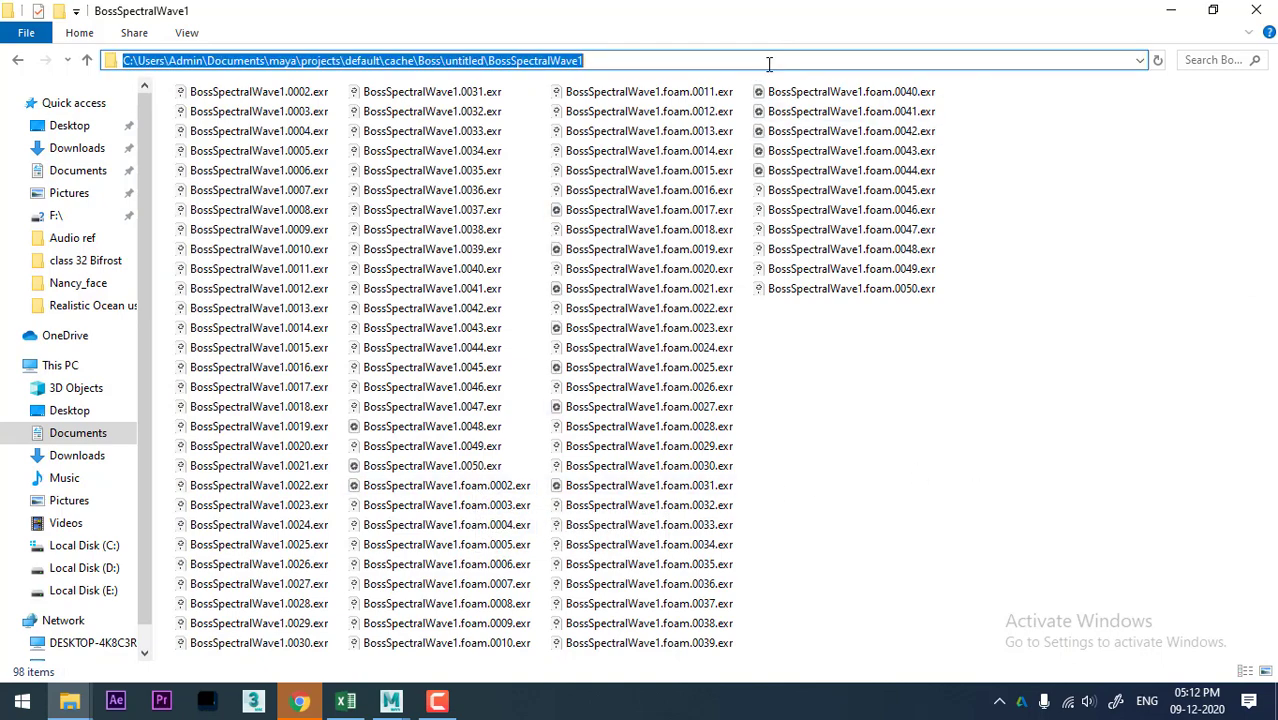
{"action": "left_click", "coordinate": [1171, 10]}
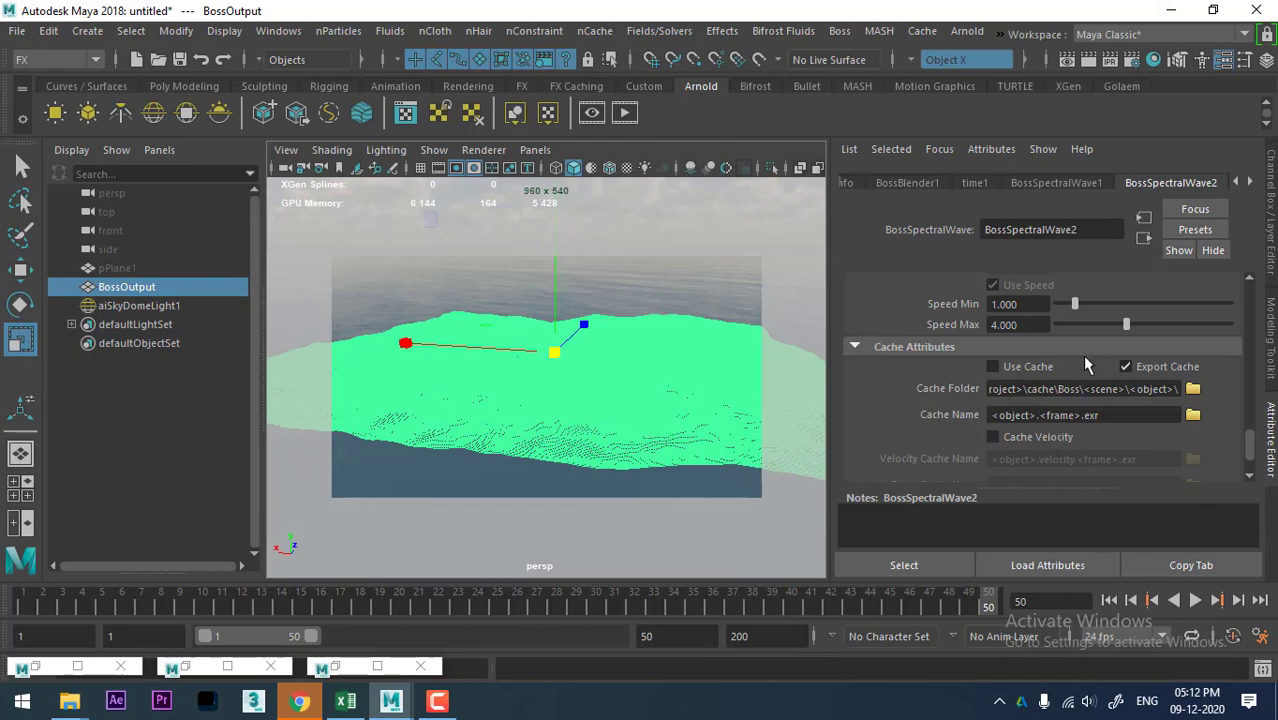
Step: Connect a new File node, file2, to aiStandardSurface1's Emission Weight
{"action": "right_click_drag", "start_coordinate": [633, 419], "coordinate": [644, 558]}
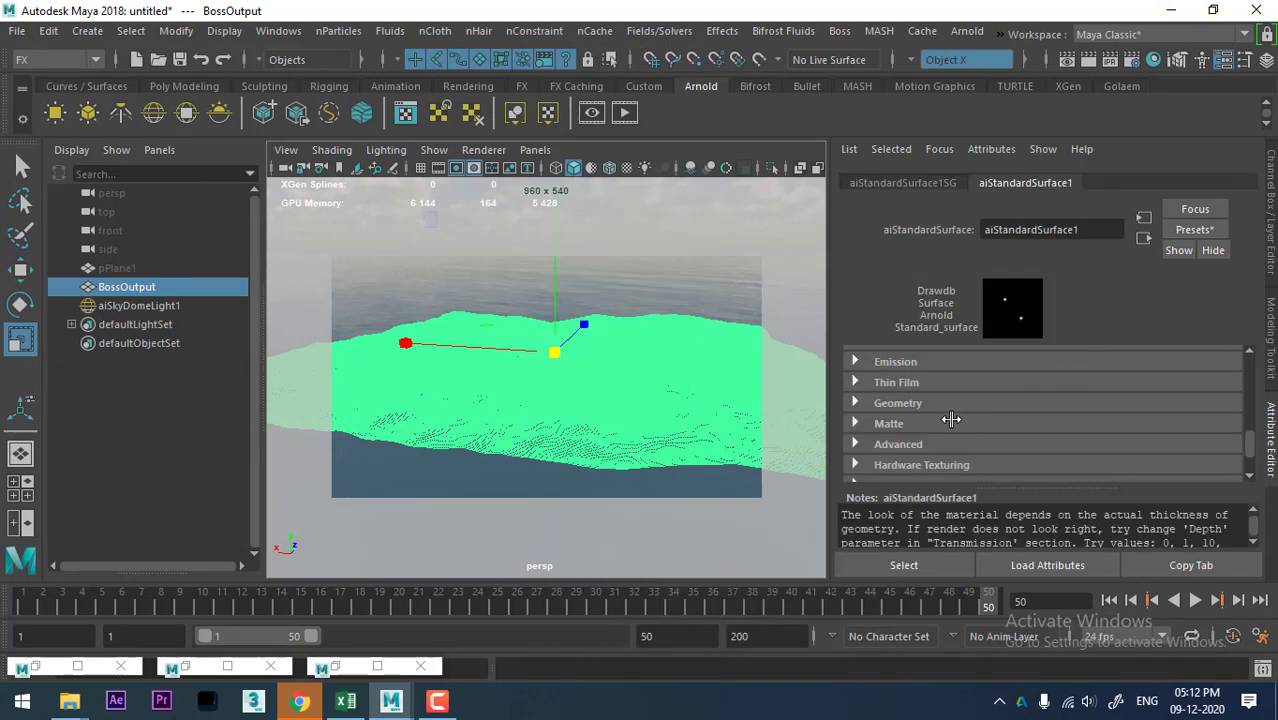
{"action": "left_click", "coordinate": [946, 363]}
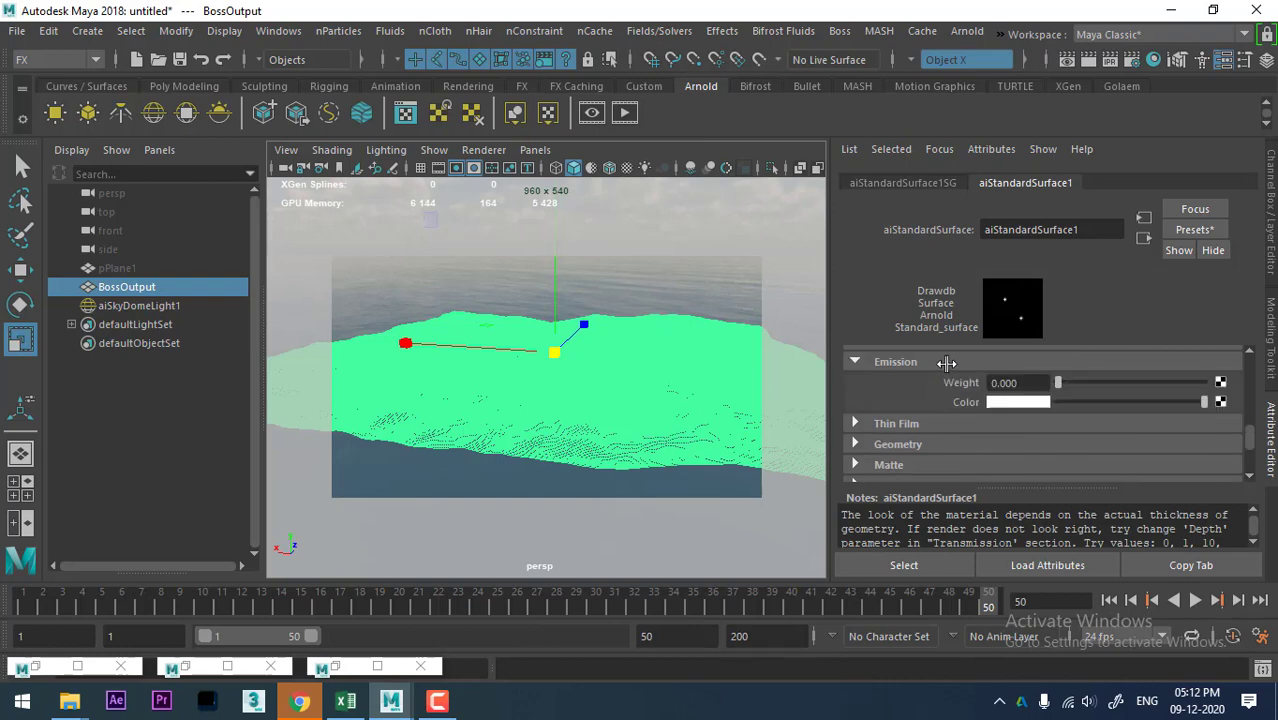
{"action": "left_click", "coordinate": [1220, 384]}
{"action": "left_click", "coordinate": [625, 394]}
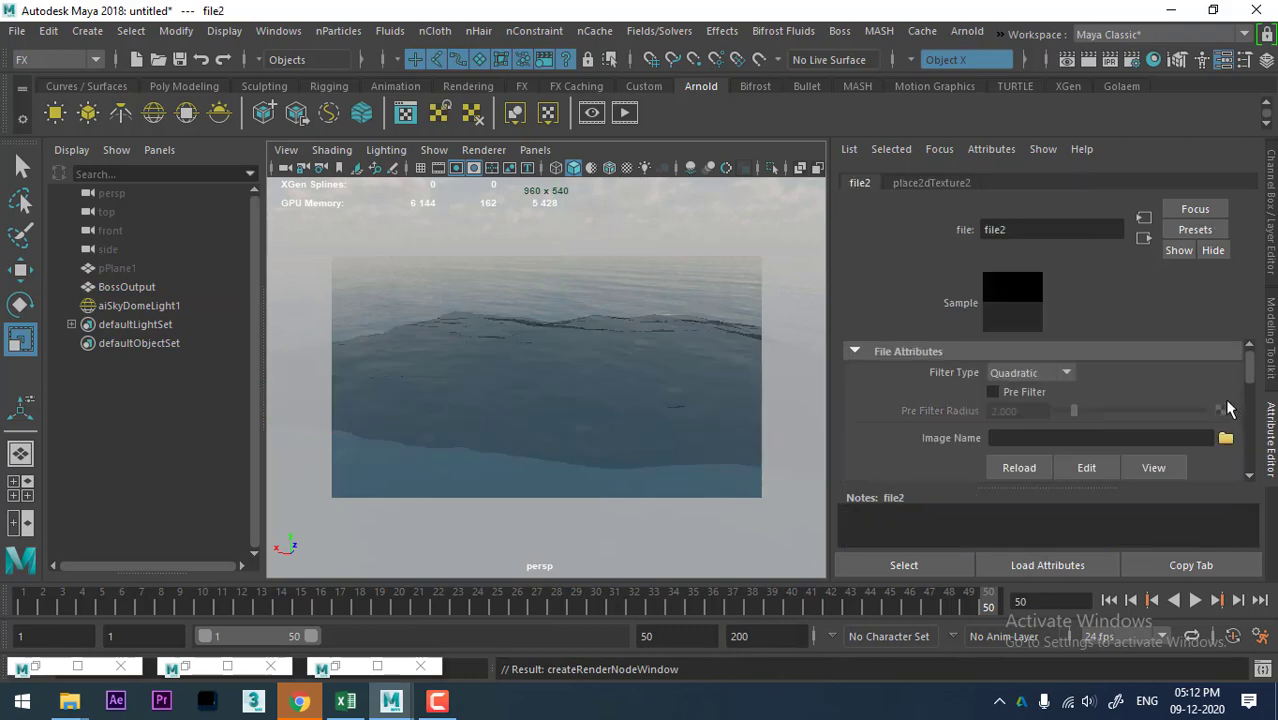
Step: Load BossSpectralWave1.foam.0002.exr from the pasted cache folder path as file2's image
{"action": "left_click", "coordinate": [1225, 438]}
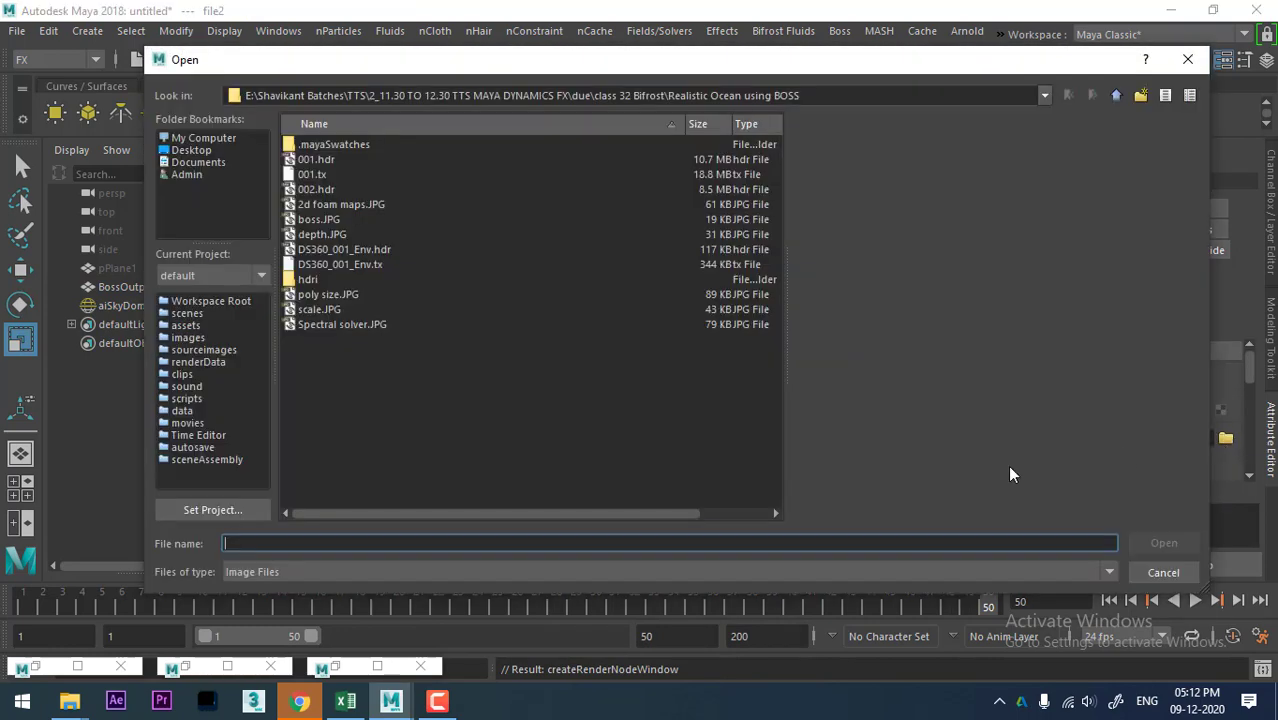
{"action": "type", "text": "C:\\Users\\Admin\\Documents\\maya\\projects\\default\\cache\\Boss\\untitled\\BossSpectralWave1"}
{"action": "key", "text": "Return"}
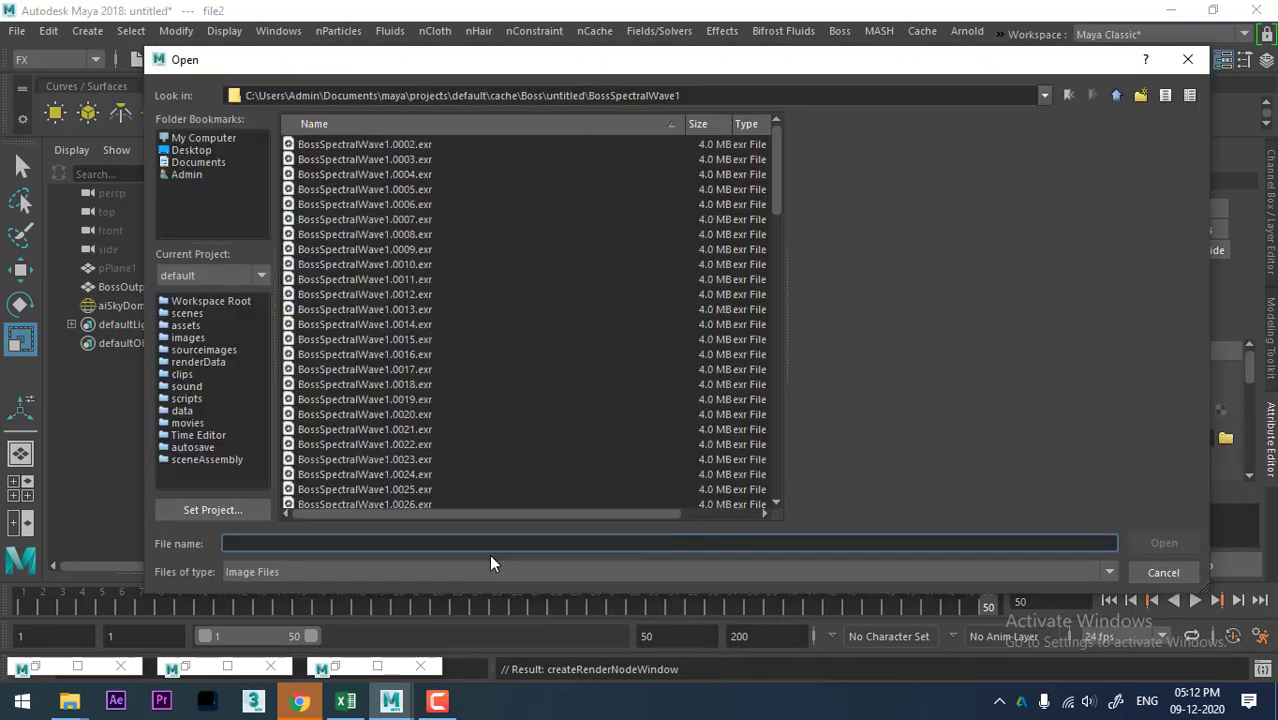
{"action": "scroll", "coordinate": [420, 280], "scroll_direction": "down", "scroll_amount": 2}
{"action": "scroll", "coordinate": [358, 316], "scroll_direction": "down", "scroll_amount": 6}
{"action": "scroll", "coordinate": [375, 410], "scroll_direction": "down", "scroll_amount": 3}
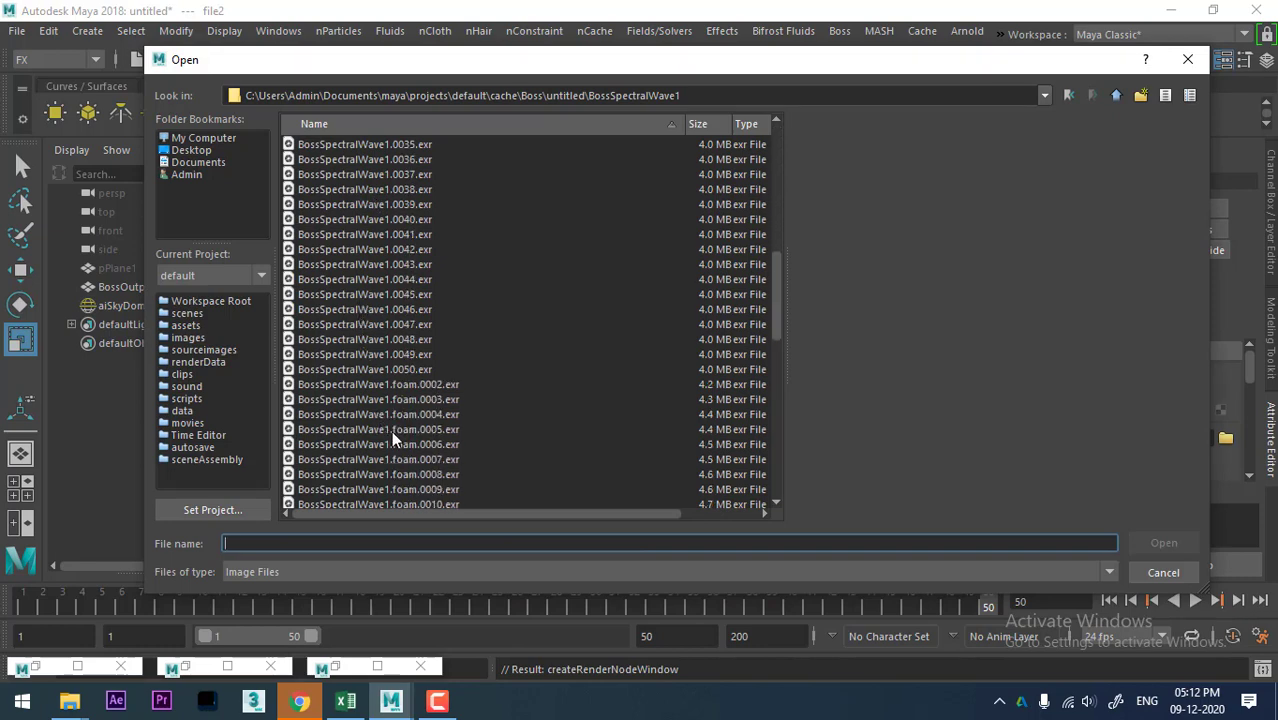
{"action": "left_click", "coordinate": [406, 388]}
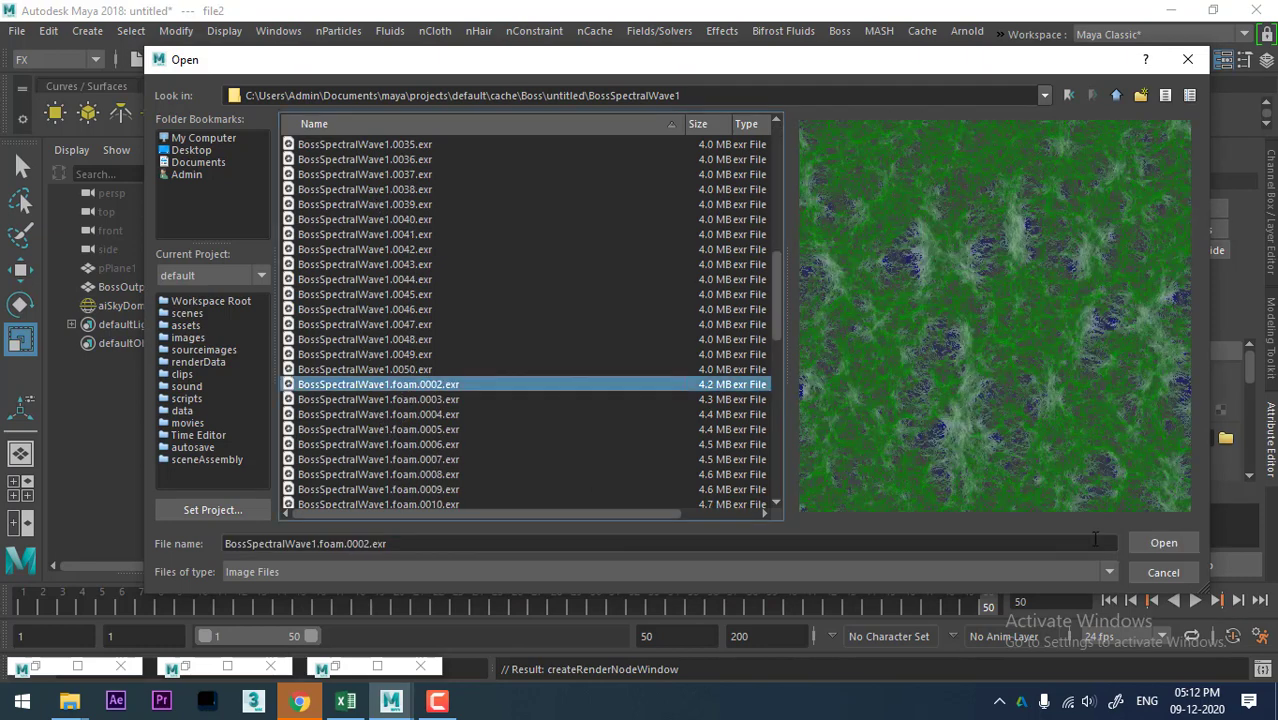
{"action": "left_click", "coordinate": [1166, 543]}
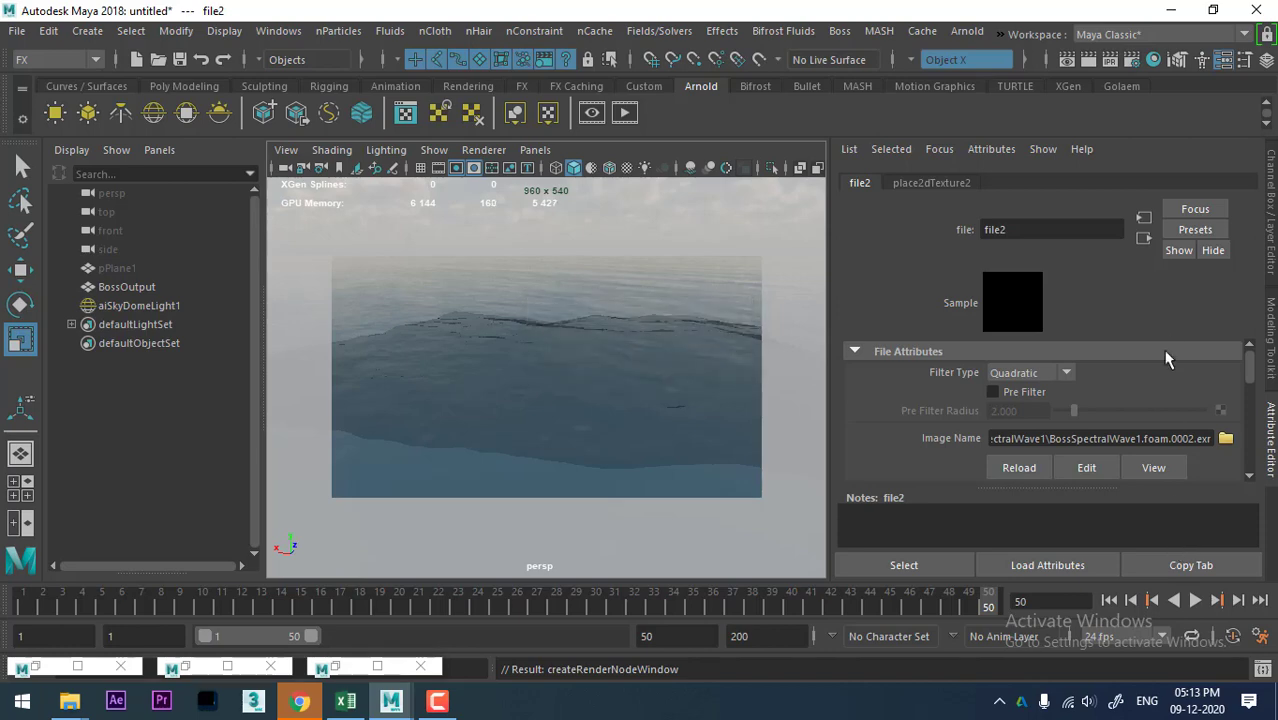
Step: Enable Use Image Sequence on file2 and render the current frame with Arnold
{"action": "scroll", "coordinate": [1111, 414], "scroll_direction": "down", "scroll_amount": 3}
{"action": "scroll", "coordinate": [1111, 401], "scroll_direction": "down", "scroll_amount": 2}
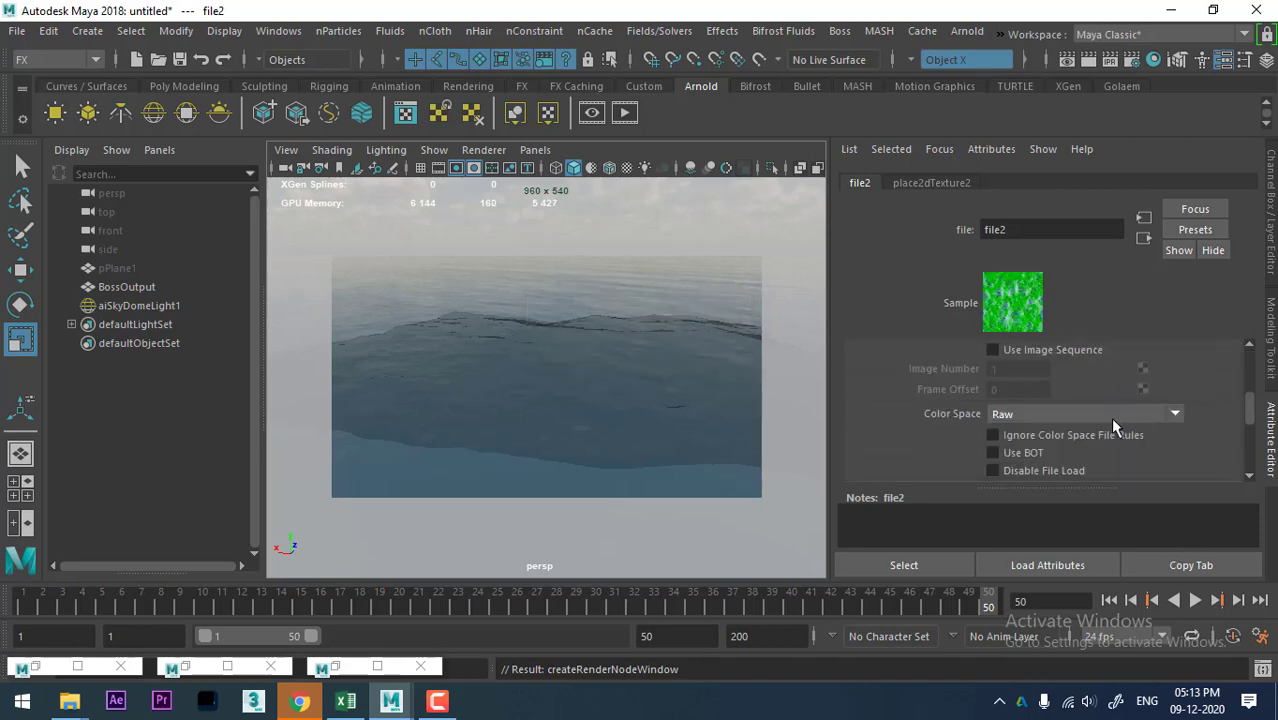
{"action": "scroll", "coordinate": [1110, 417], "scroll_direction": "up", "scroll_amount": 2}
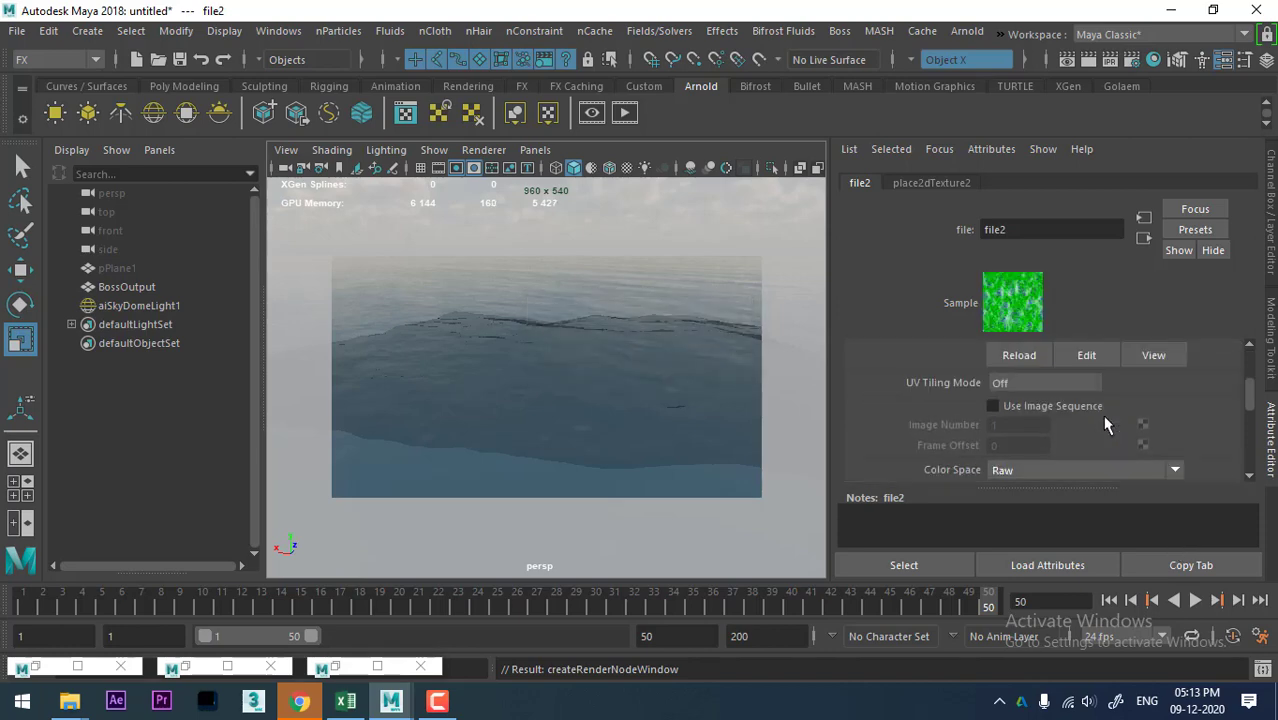
{"action": "left_click", "coordinate": [1005, 406]}
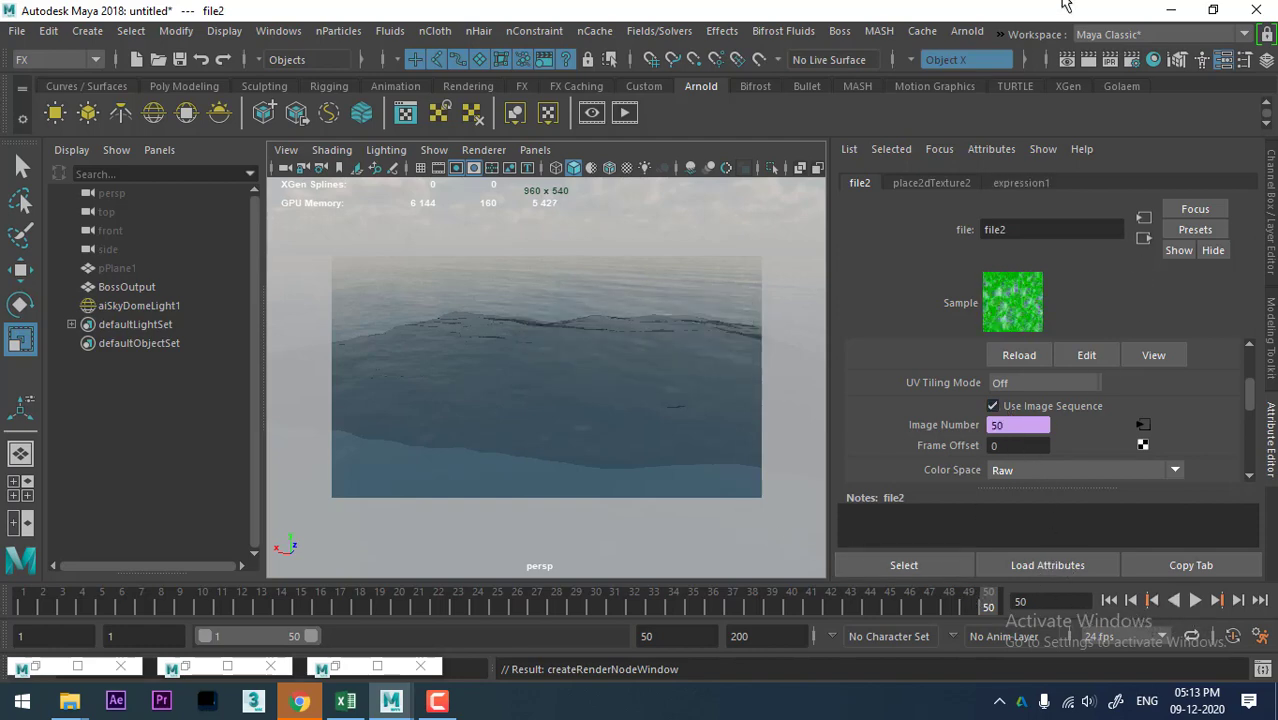
{"action": "left_click", "coordinate": [1085, 59]}
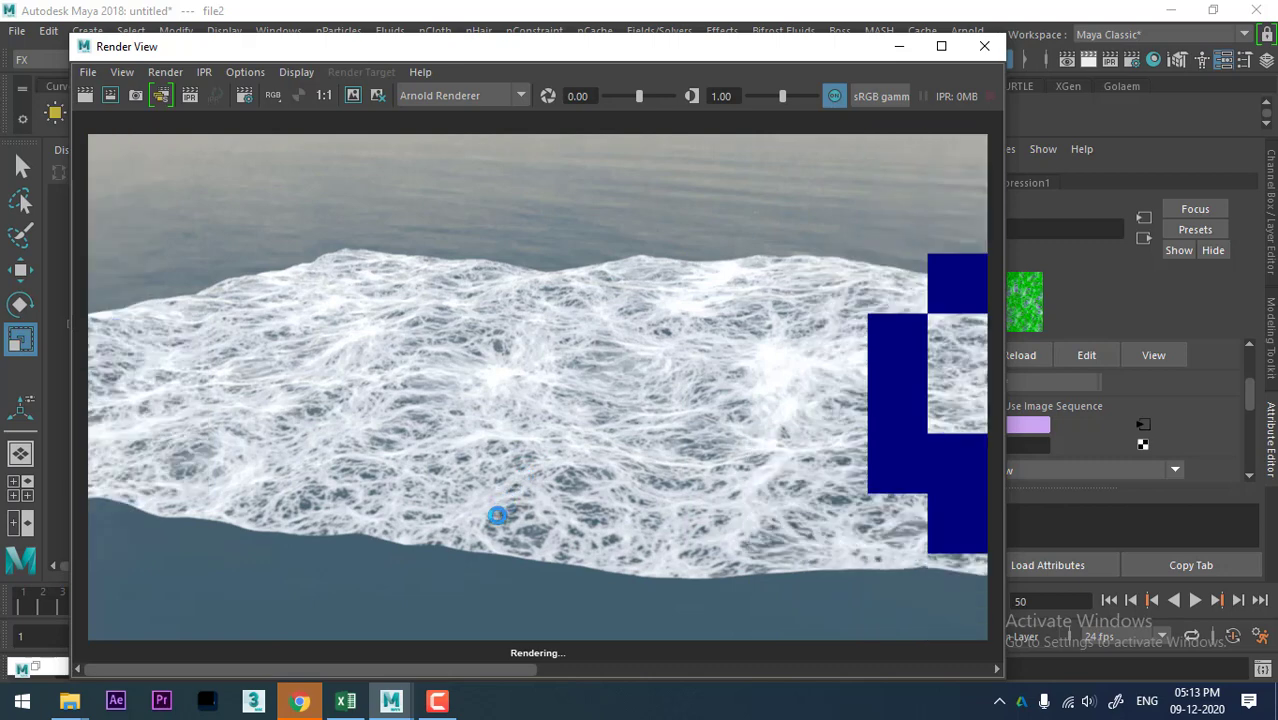
Step: Set aiStandardSurface1's emission colour to mid-grey and render the current frame
{"action": "left_click", "coordinate": [986, 55]}
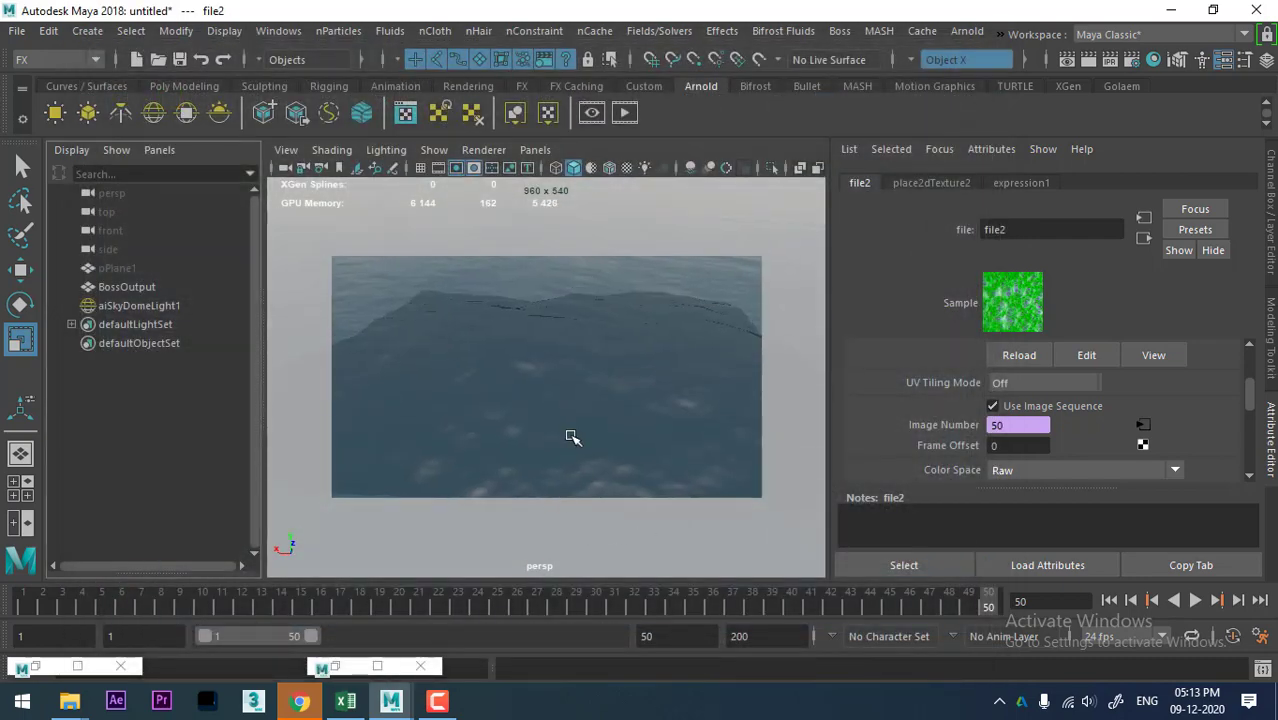
{"action": "left_click", "coordinate": [1143, 238]}
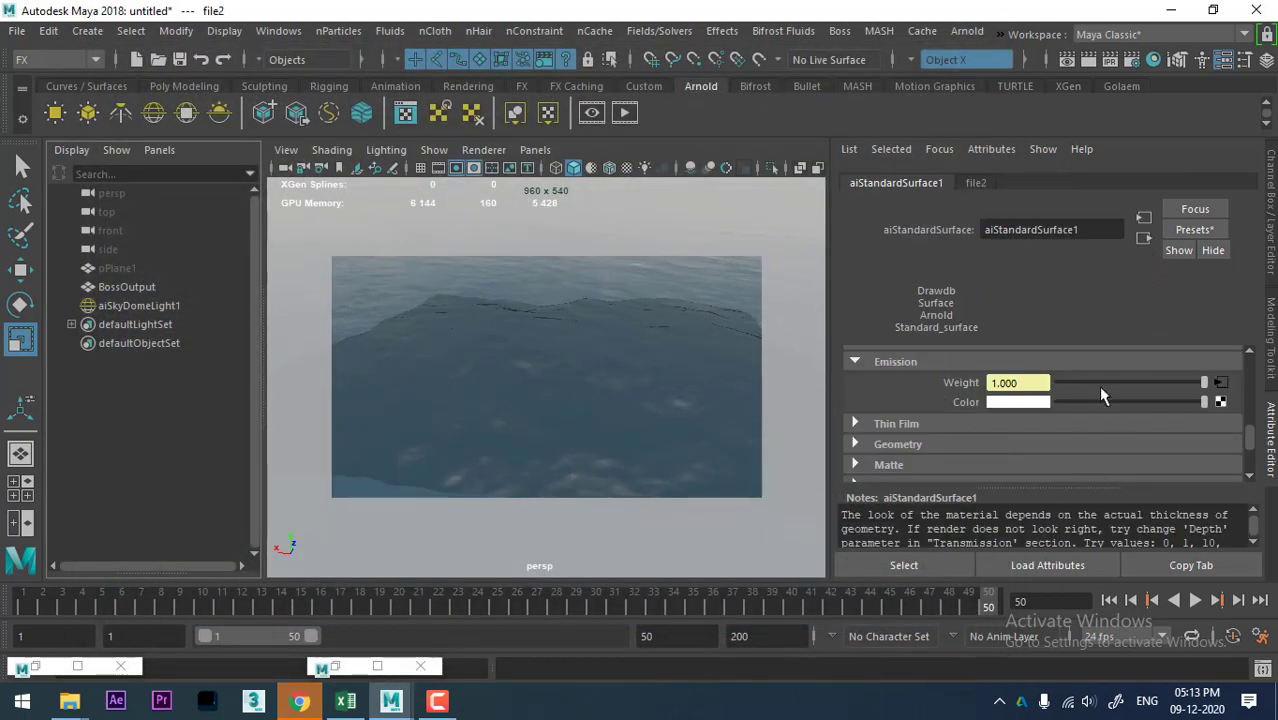
{"action": "left_click_drag", "start_coordinate": [1112, 402], "coordinate": [1092, 402]}
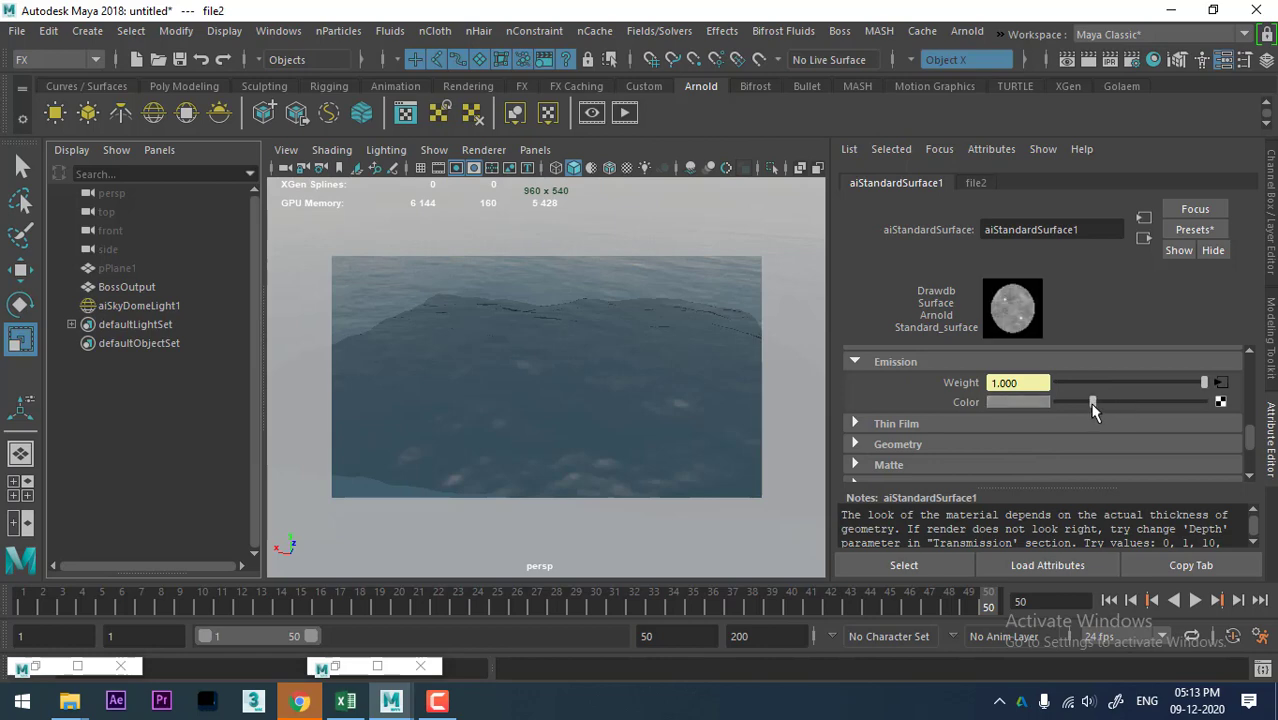
{"action": "left_click", "coordinate": [1089, 60]}
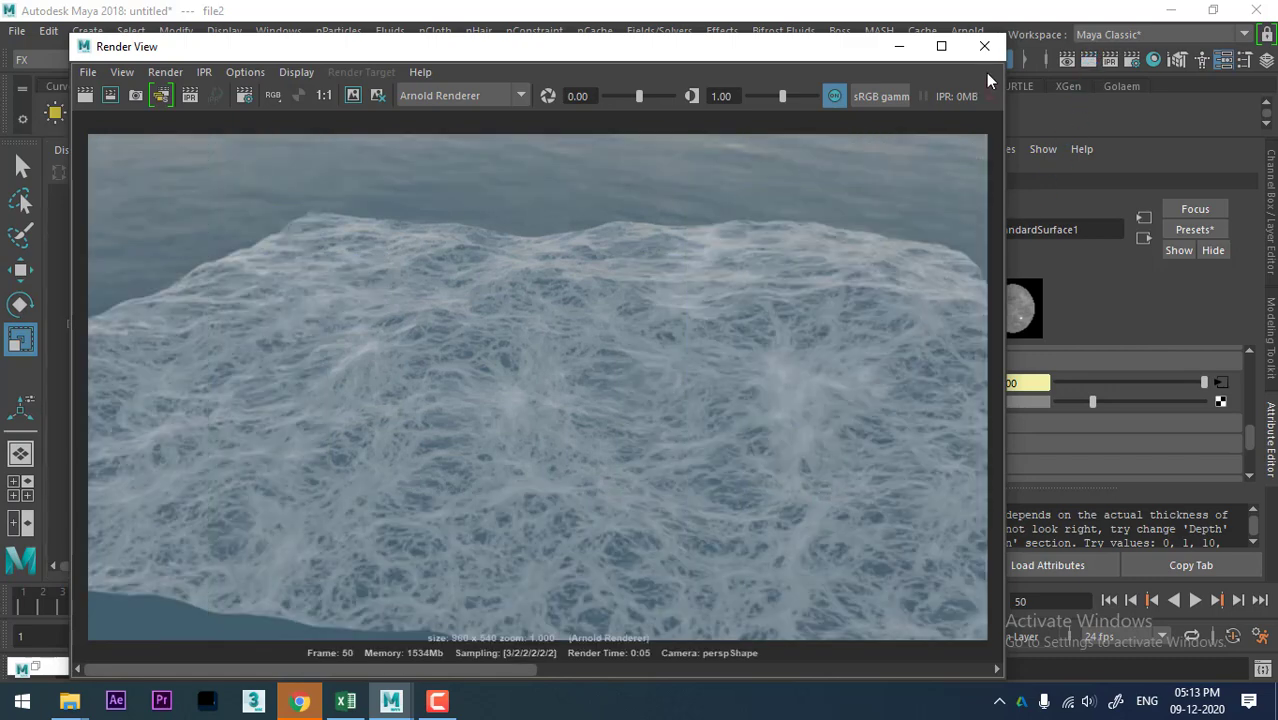
{"action": "left_click", "coordinate": [986, 50]}
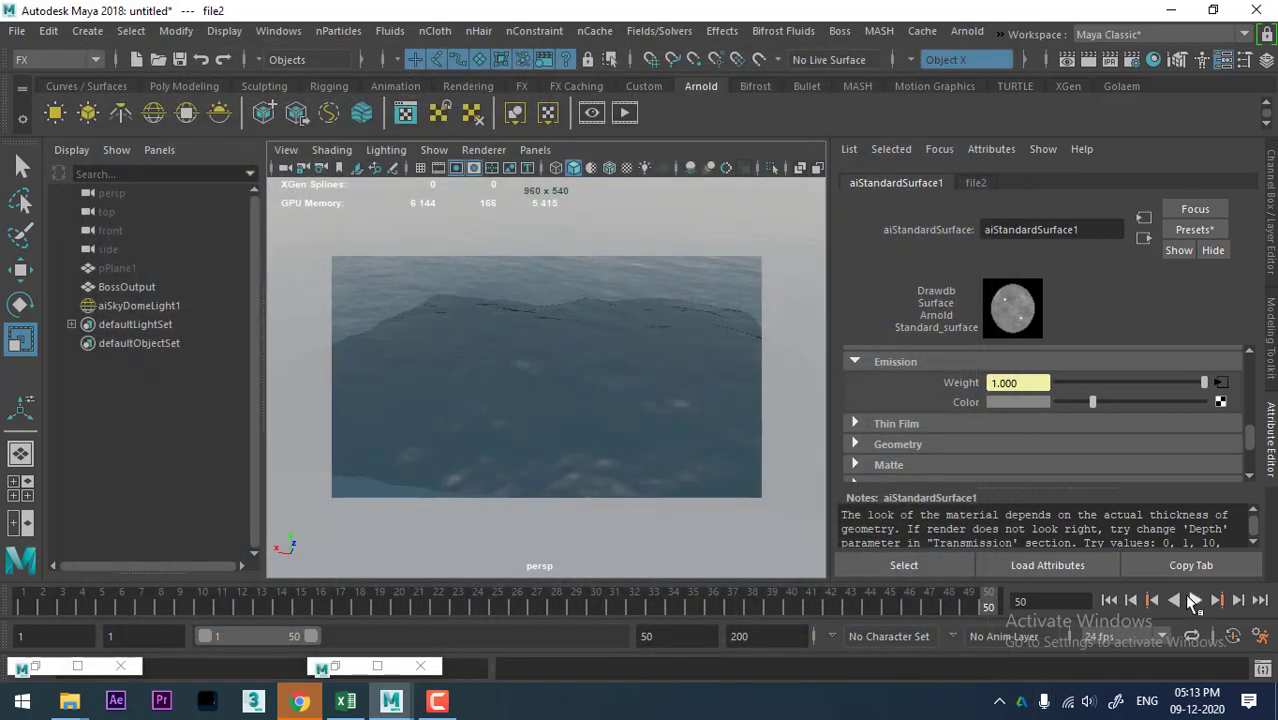
Step: Play the ocean animation and render again at frame 13 to check the foam
{"action": "left_click", "coordinate": [1195, 600]}
{"action": "left_click", "coordinate": [1195, 600]}
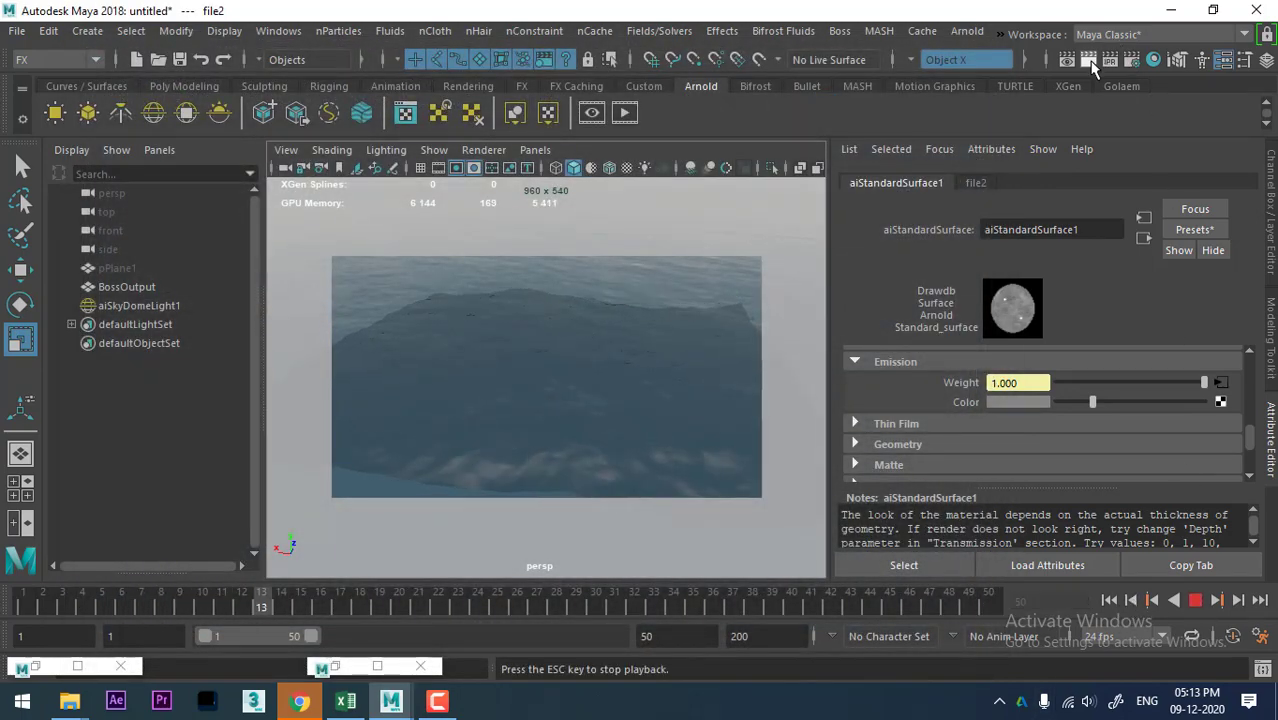
{"action": "left_click", "coordinate": [1090, 61]}
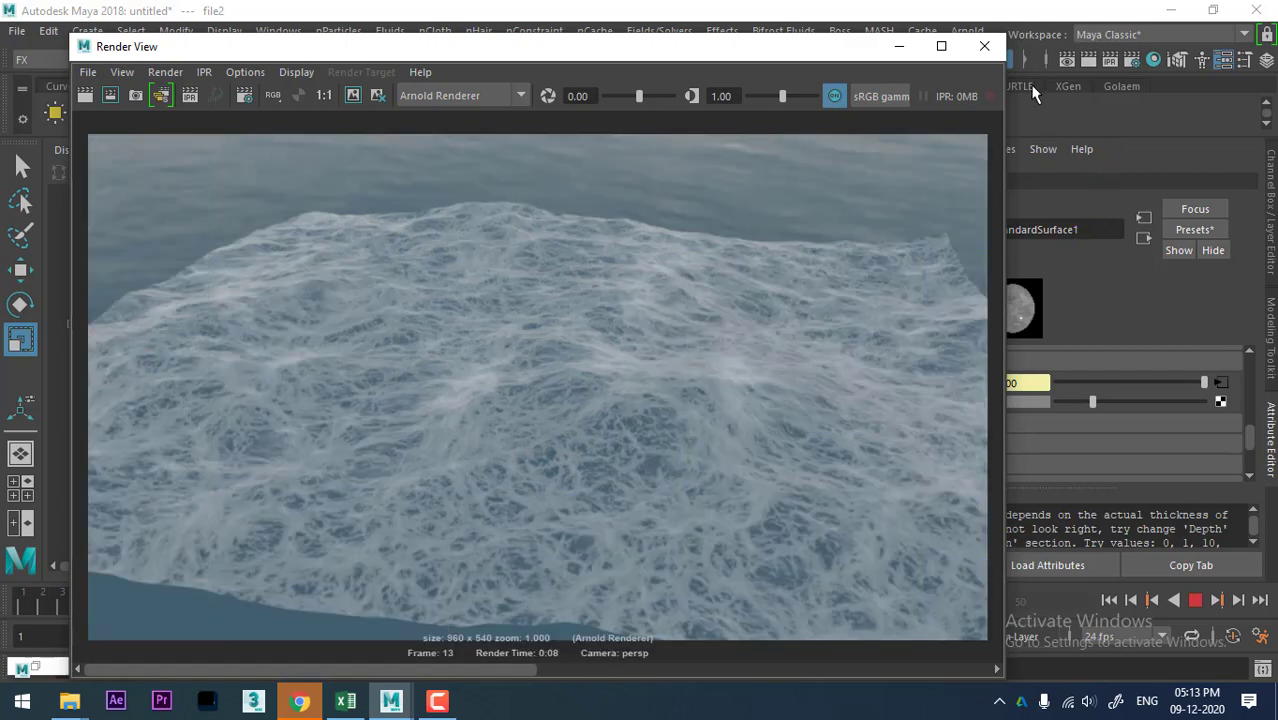
{"action": "left_click", "coordinate": [984, 46]}
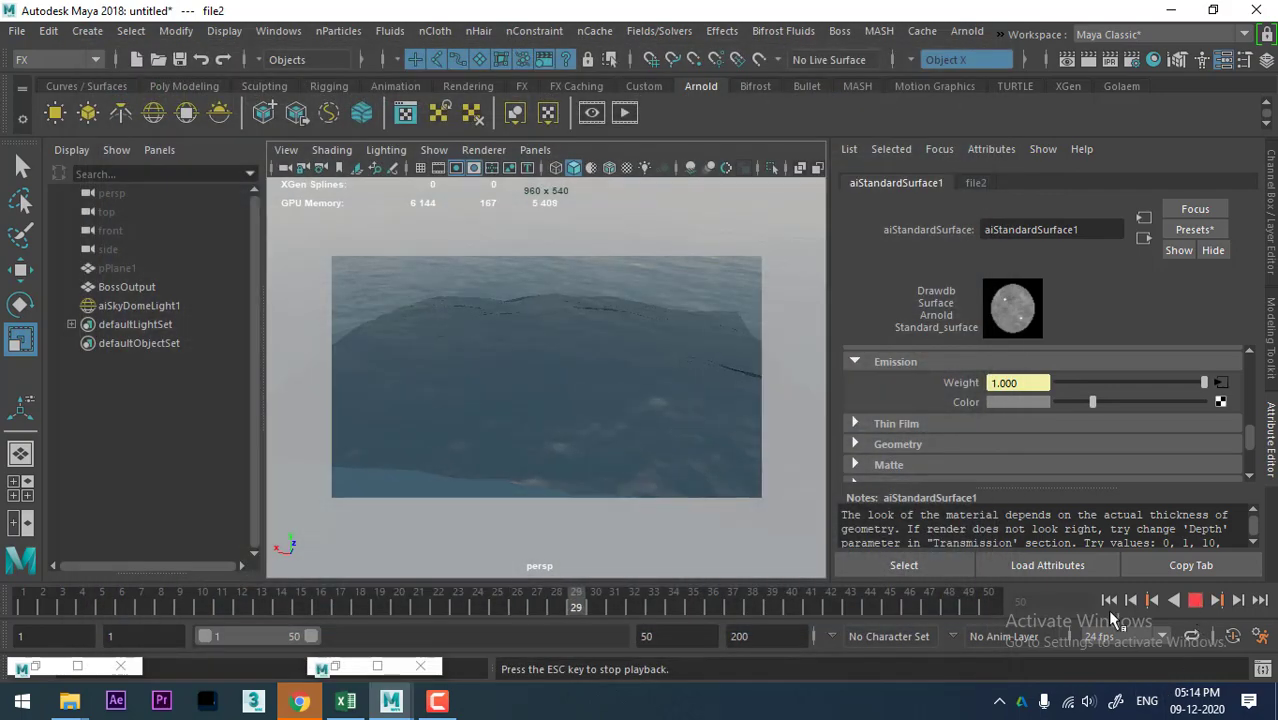
Step: Stop playback, turn off the Resolution Gate, and reselect the BossOutput ocean mesh
{"action": "key", "text": "Escape"}
{"action": "left_click", "coordinate": [660, 414]}
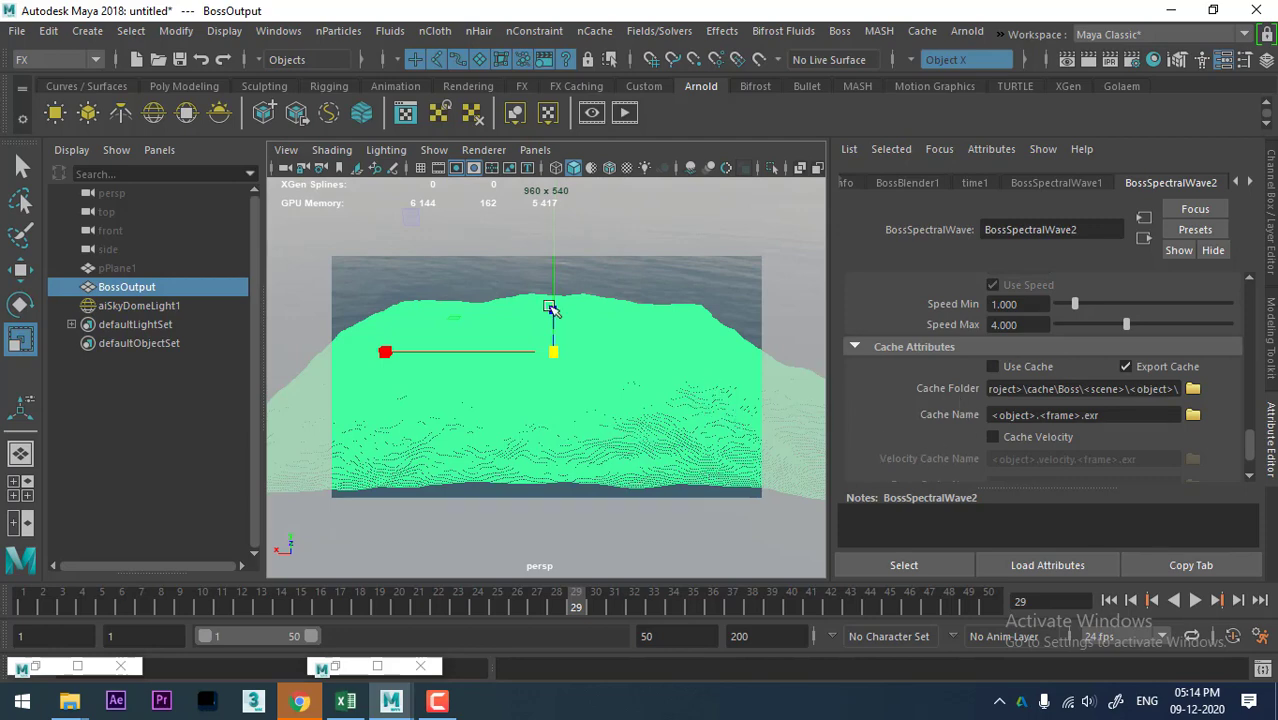
{"action": "left_click", "coordinate": [474, 167]}
{"action": "left_click", "coordinate": [474, 167]}
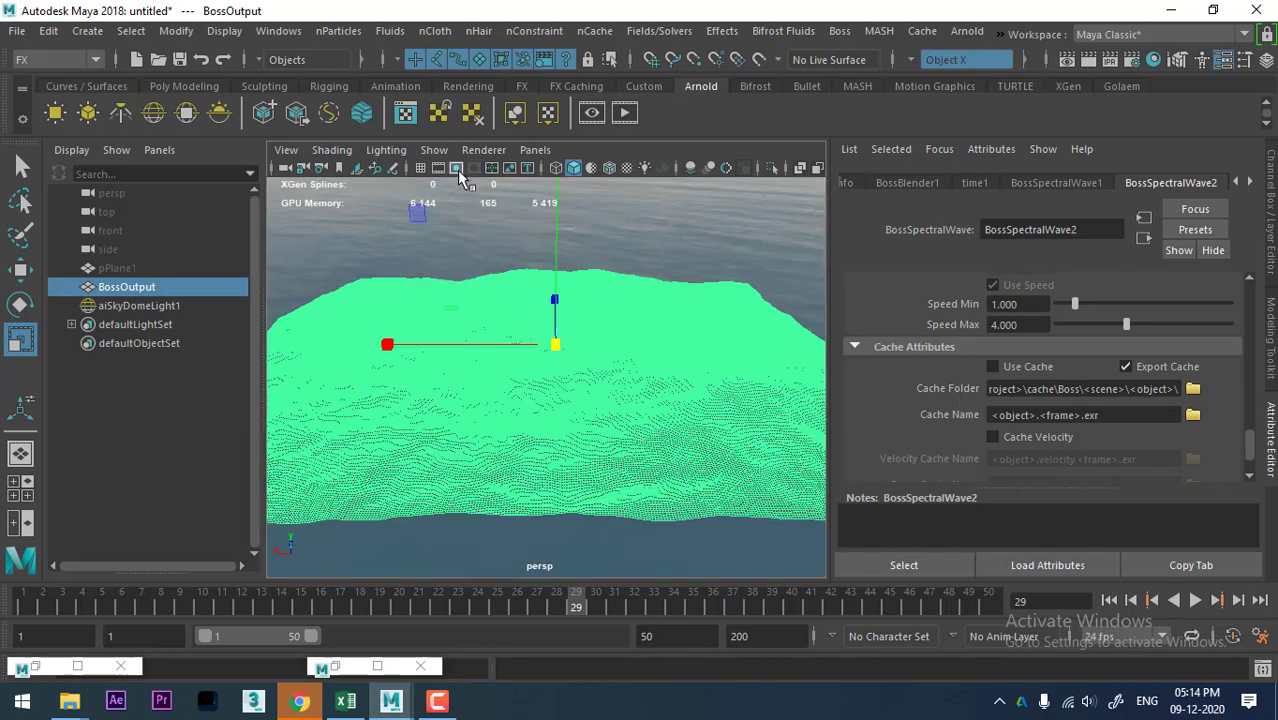
{"action": "left_click", "coordinate": [665, 257]}
{"action": "left_click_drag", "start_coordinate": [665, 257], "coordinate": [573, 337], "text": "alt"}
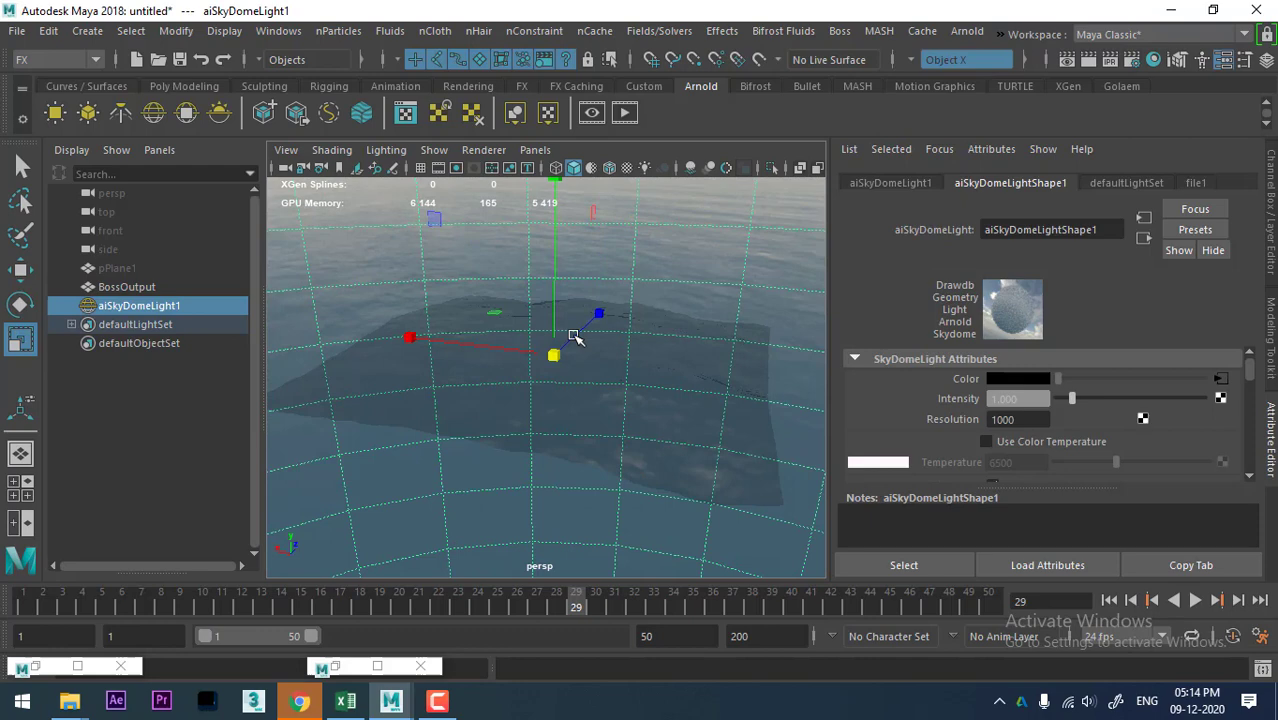
{"action": "left_click", "coordinate": [640, 420]}
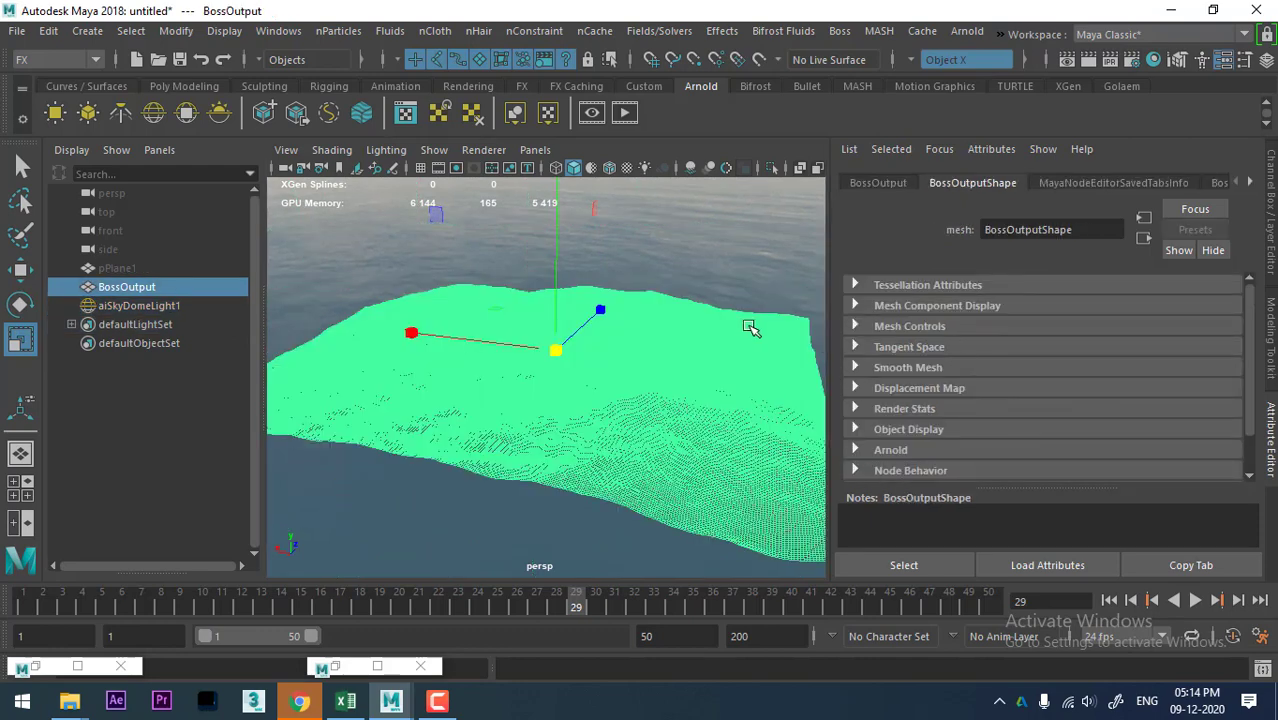
Step: Browse the ocean's connected node tabs to BossSpectralWave1's wave settings
{"action": "left_click", "coordinate": [900, 183]}
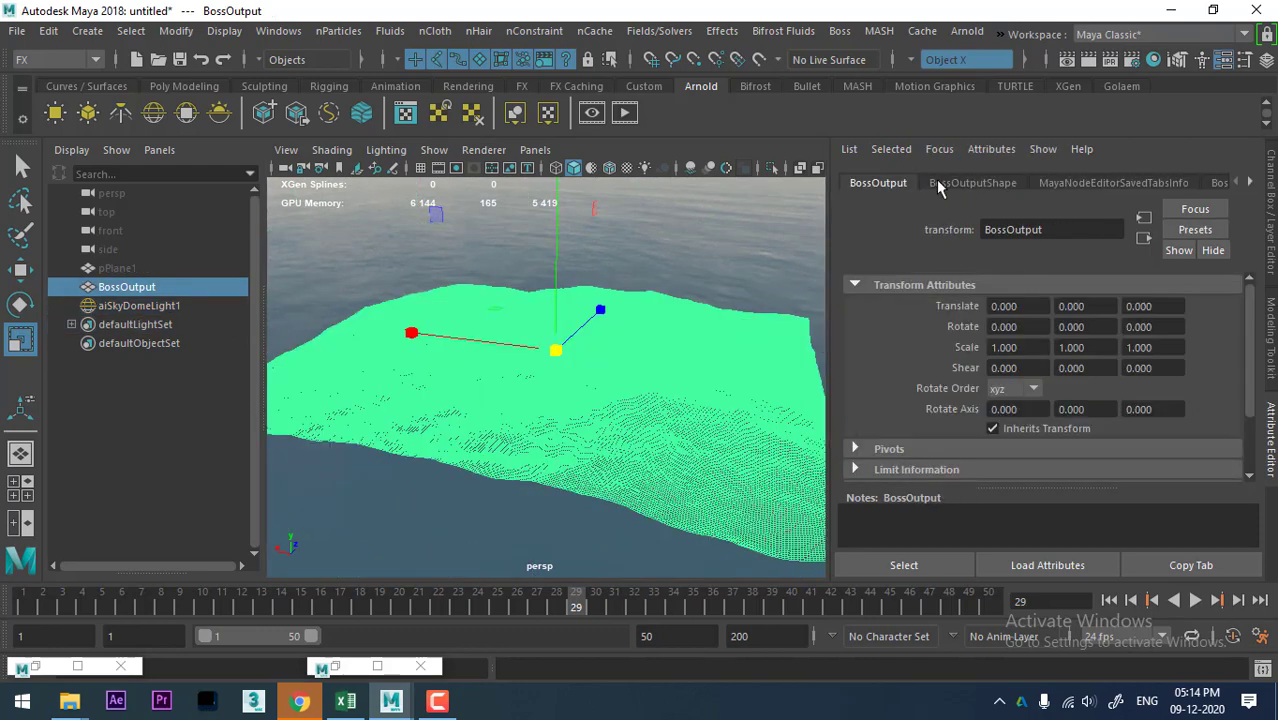
{"action": "left_click", "coordinate": [965, 183]}
{"action": "left_click", "coordinate": [1079, 189]}
{"action": "left_click", "coordinate": [1255, 183]}
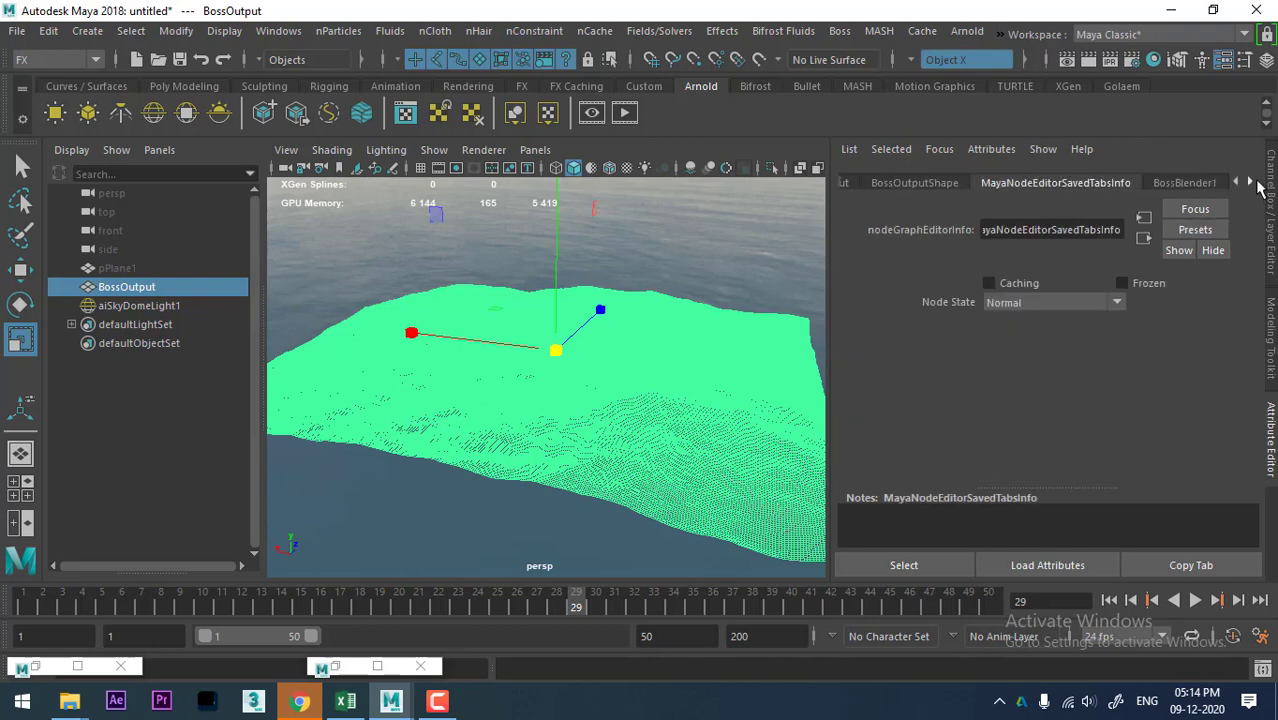
{"action": "left_click", "coordinate": [1185, 183]}
{"action": "left_click", "coordinate": [1250, 182]}
{"action": "left_click", "coordinate": [1250, 182]}
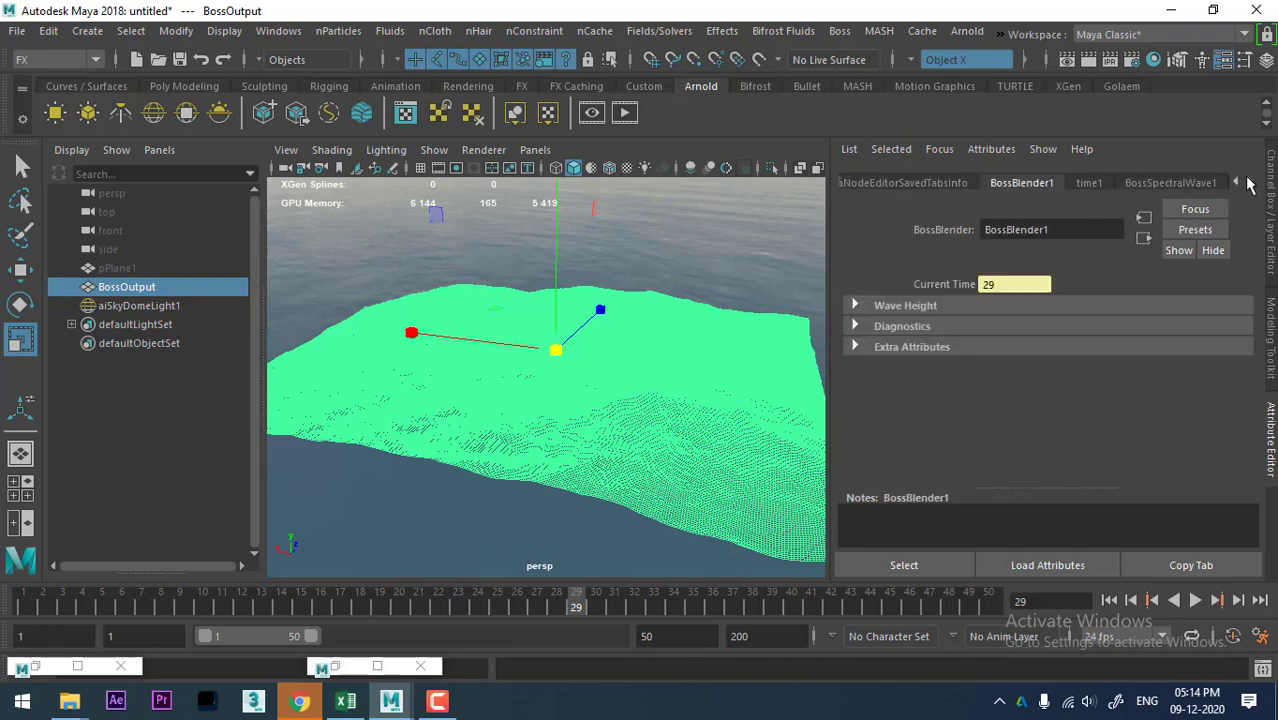
{"action": "left_click", "coordinate": [1250, 182]}
{"action": "left_click", "coordinate": [1065, 189]}
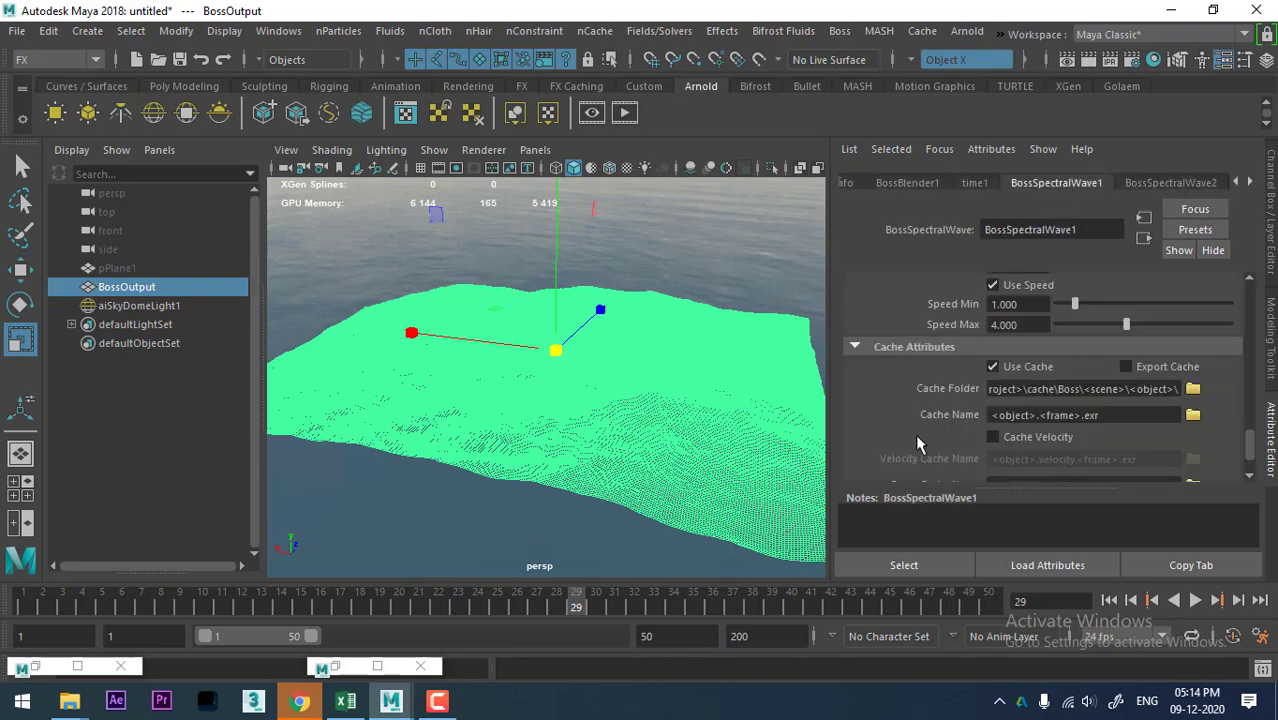
{"action": "left_click", "coordinate": [69, 700]}
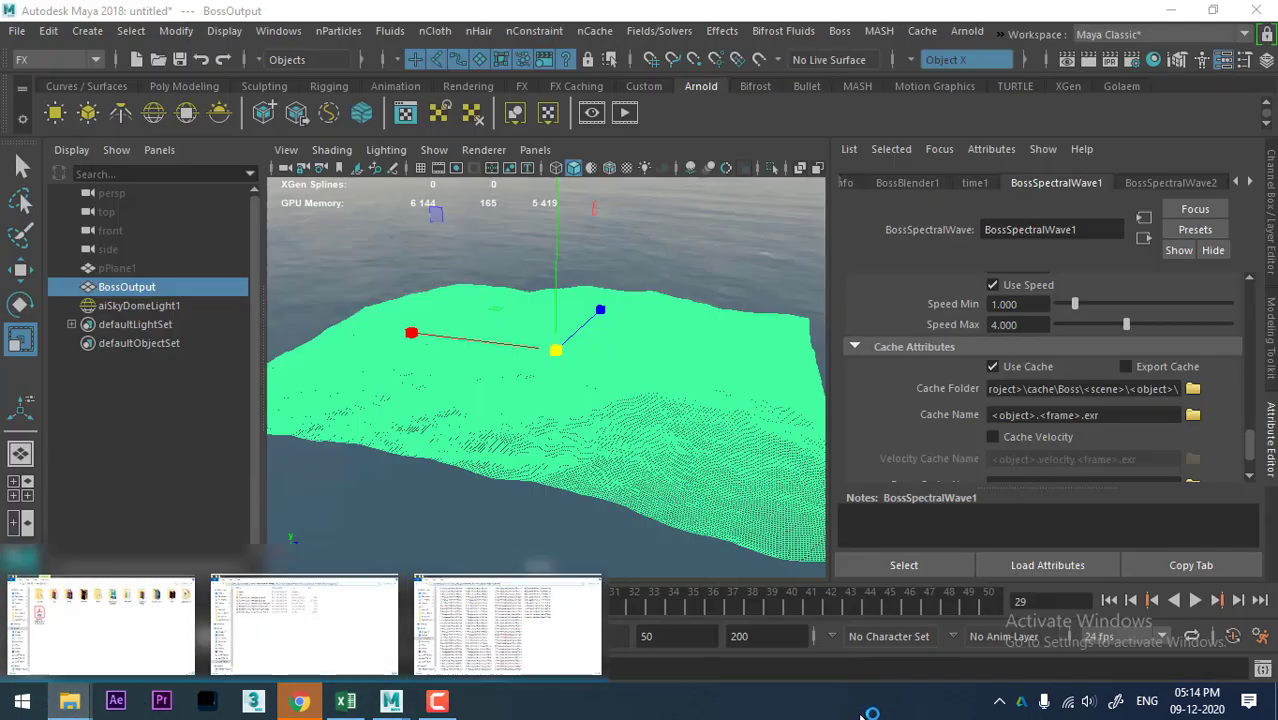
{"action": "scroll", "coordinate": [1081, 389], "scroll_direction": "up", "scroll_amount": 3}
{"action": "scroll", "coordinate": [1080, 379], "scroll_direction": "up", "scroll_amount": 3}
Step: Set BossSpectralWave1's Patch Size X and Patch Size Z to 500
{"action": "scroll", "coordinate": [1080, 379], "scroll_direction": "up", "scroll_amount": 2}
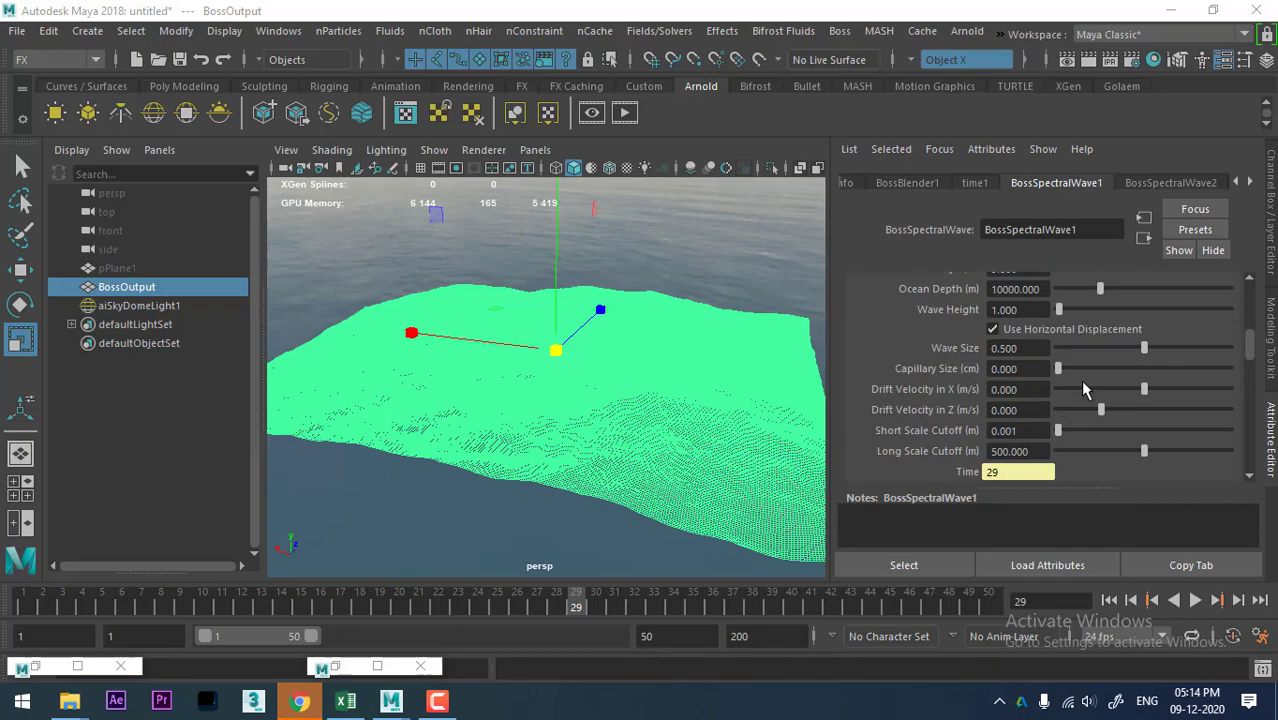
{"action": "scroll", "coordinate": [1080, 379], "scroll_direction": "up", "scroll_amount": 2}
{"action": "scroll", "coordinate": [1082, 382], "scroll_direction": "up", "scroll_amount": 2}
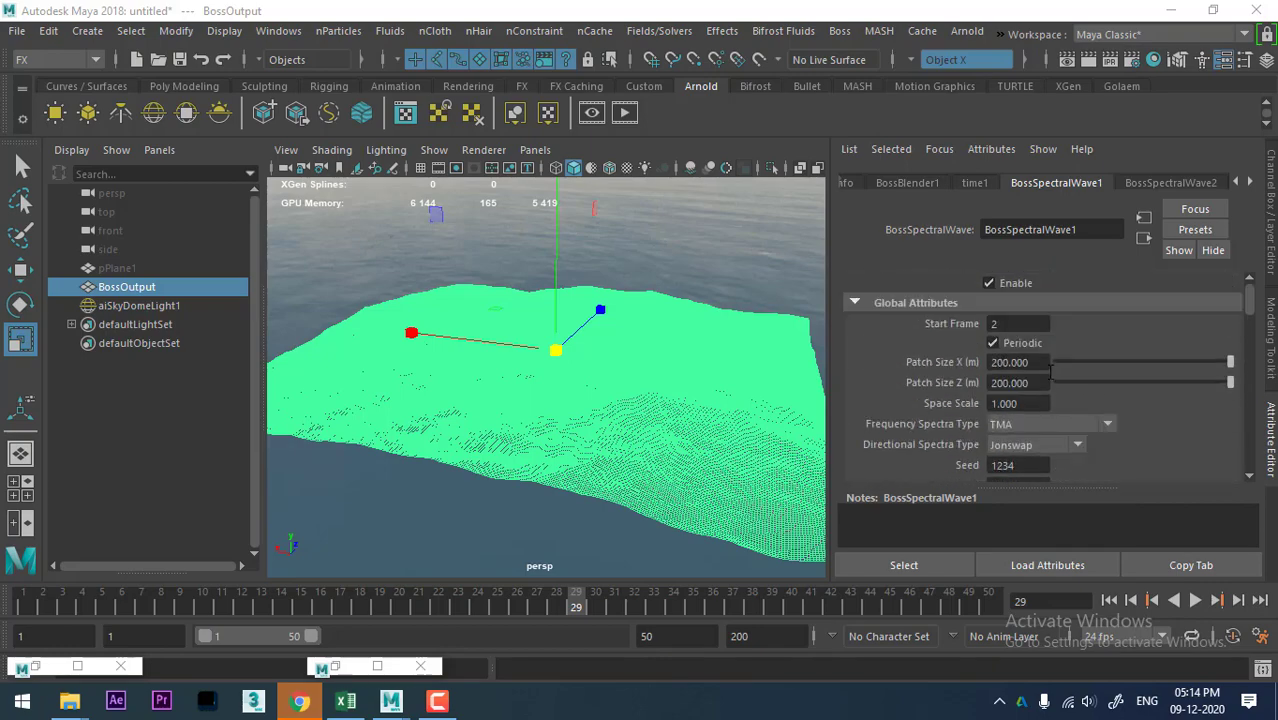
{"action": "left_click", "coordinate": [1047, 365]}
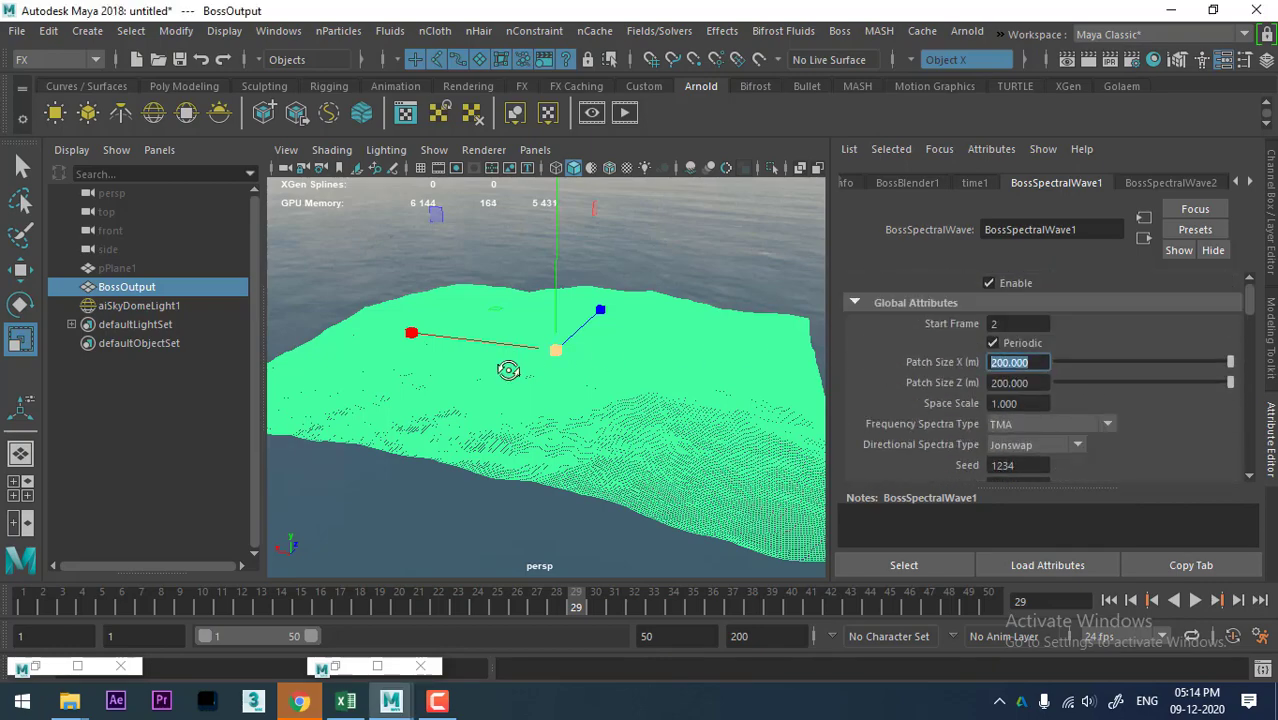
{"action": "left_click", "coordinate": [520, 366]}
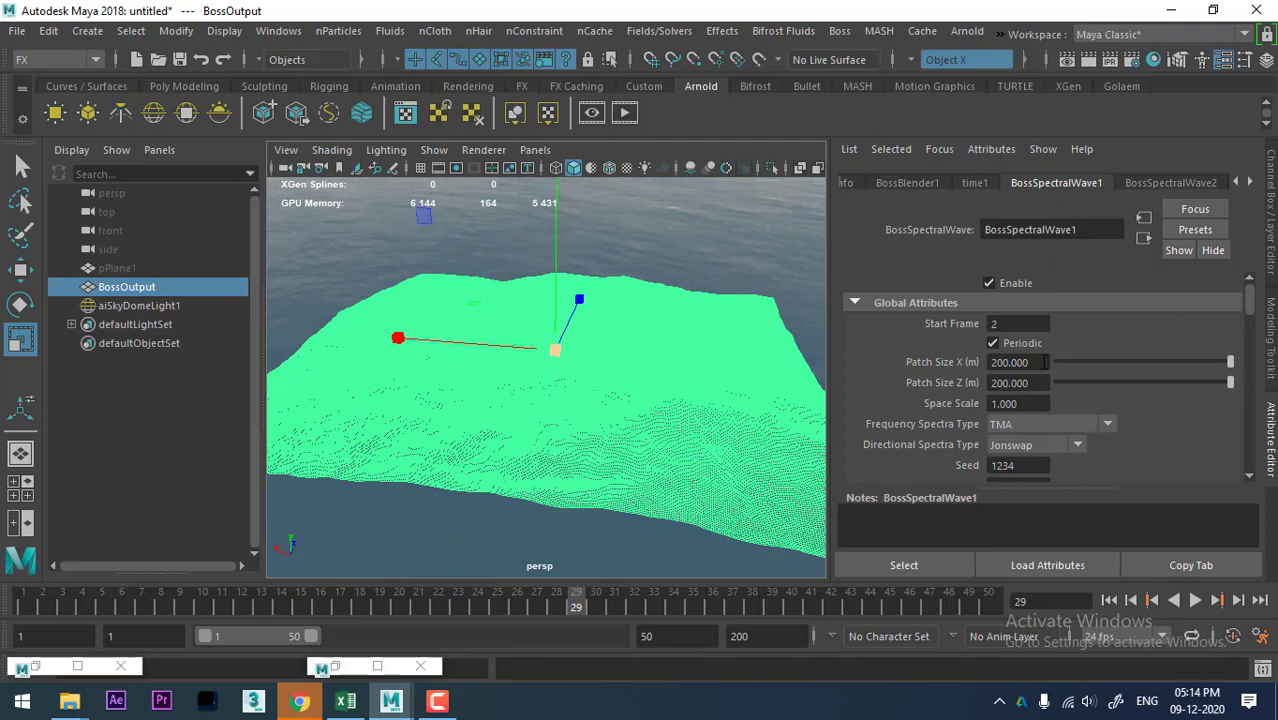
{"action": "left_click", "coordinate": [1046, 362]}
{"action": "type", "text": "5"}
{"action": "key", "text": "Tab"}
{"action": "type", "text": "500"}
{"action": "key", "text": "Return"}
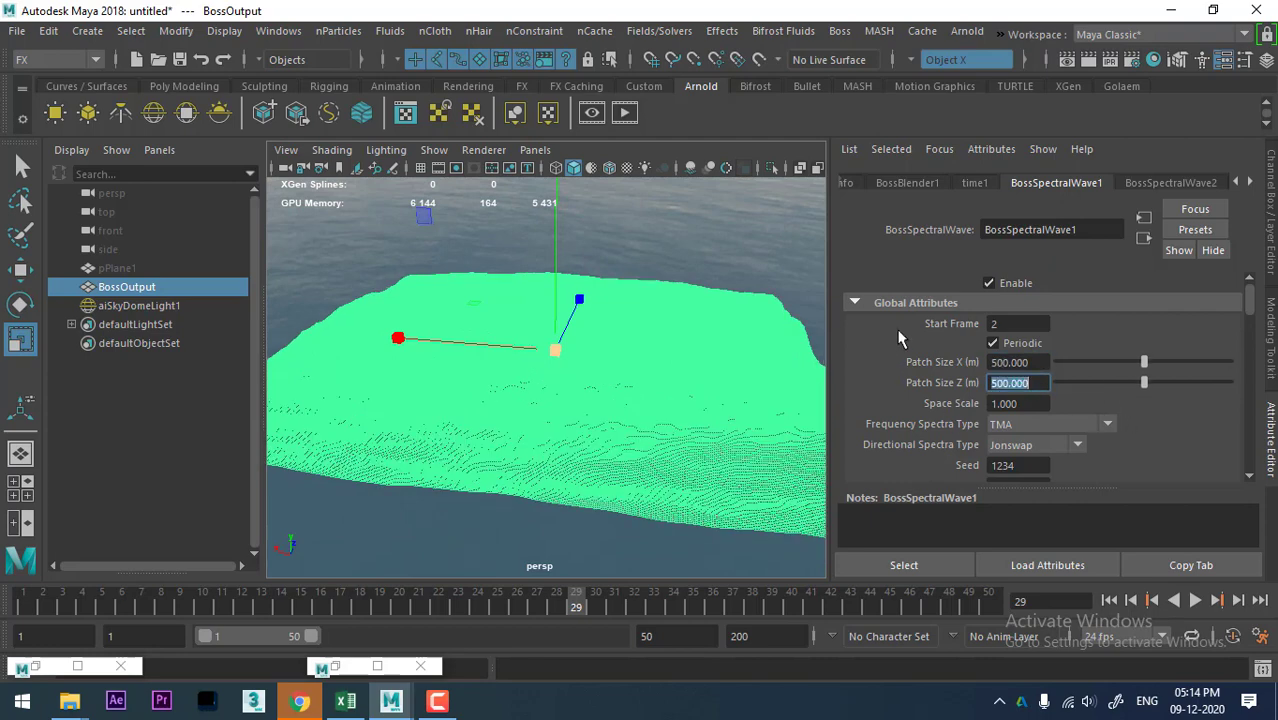
Step: Replay the ocean animation from the start and stop it at frame 12
{"action": "left_click", "coordinate": [655, 550]}
{"action": "mouse_move", "coordinate": [655, 550]}
{"action": "left_mouse_down", "text": "alt"}
{"action": "mouse_move", "coordinate": [692, 492]}
{"action": "mouse_move", "coordinate": [685, 436]}
{"action": "left_mouse_up", "text": "alt"}
{"action": "left_click", "coordinate": [704, 420]}
{"action": "left_click_drag", "start_coordinate": [702, 360], "coordinate": [685, 437], "text": "alt"}
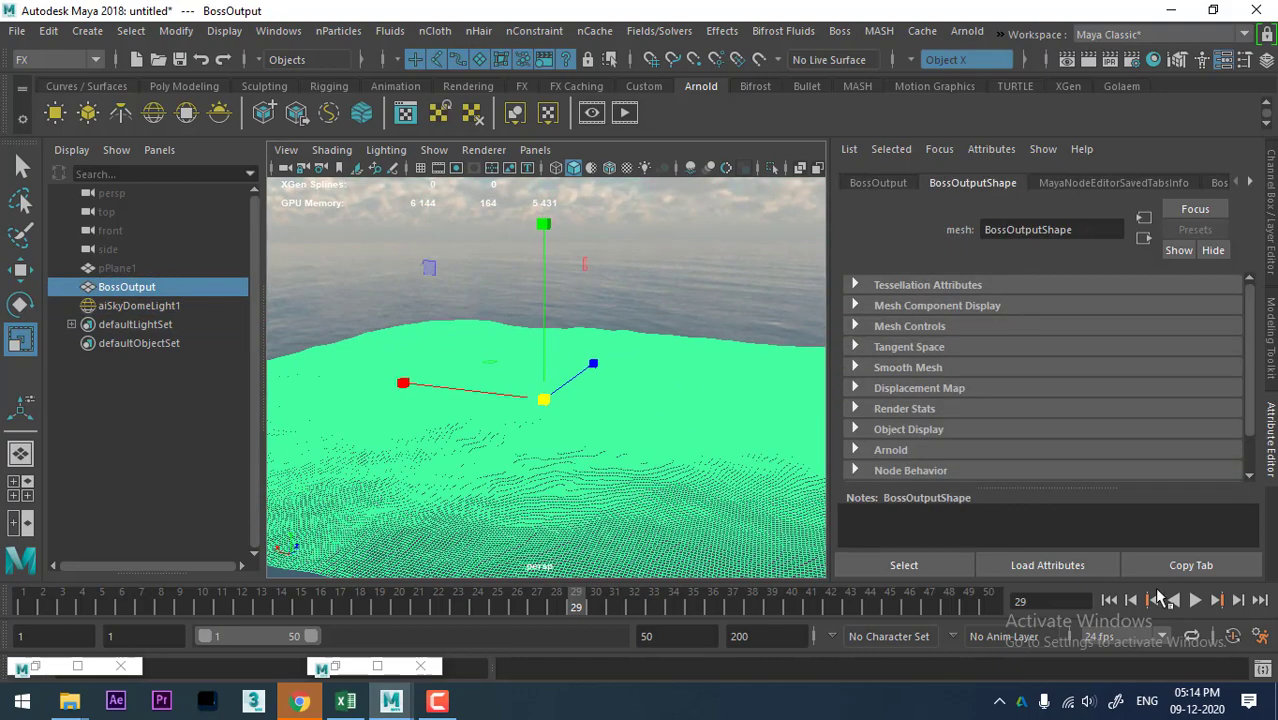
{"action": "left_click", "coordinate": [1109, 600]}
{"action": "left_click", "coordinate": [1195, 600]}
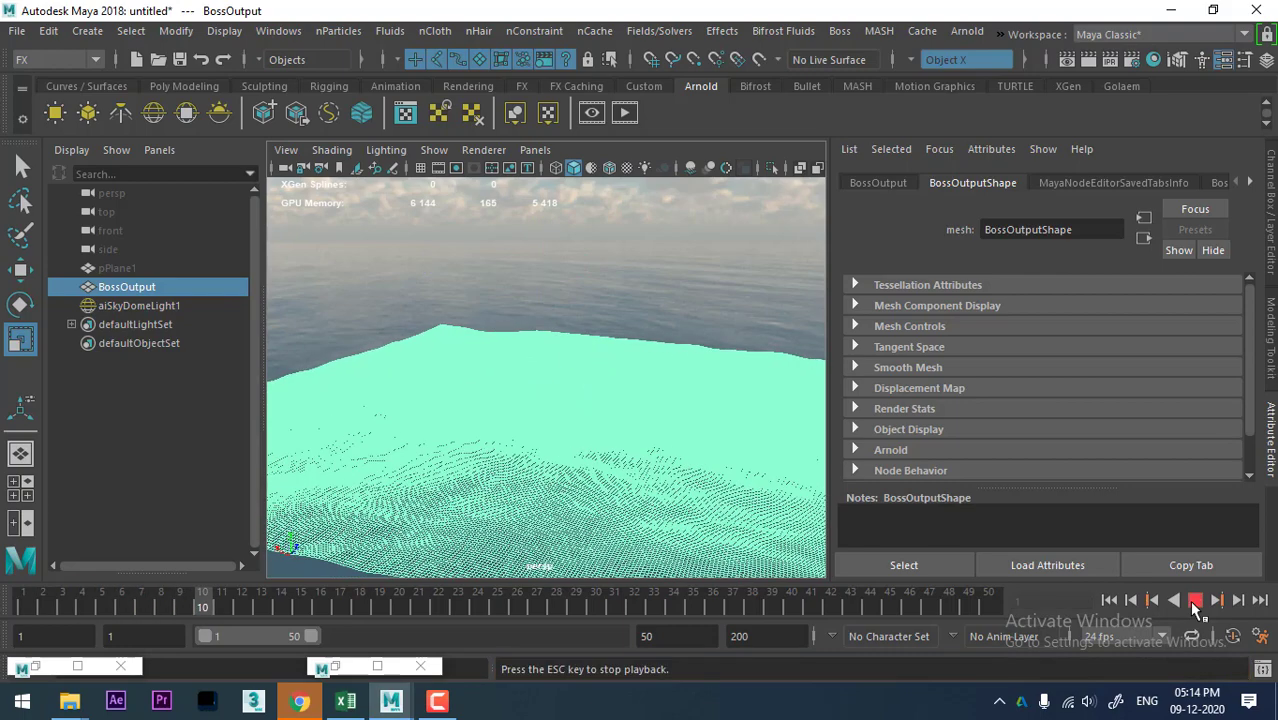
{"action": "left_click", "coordinate": [1193, 600]}
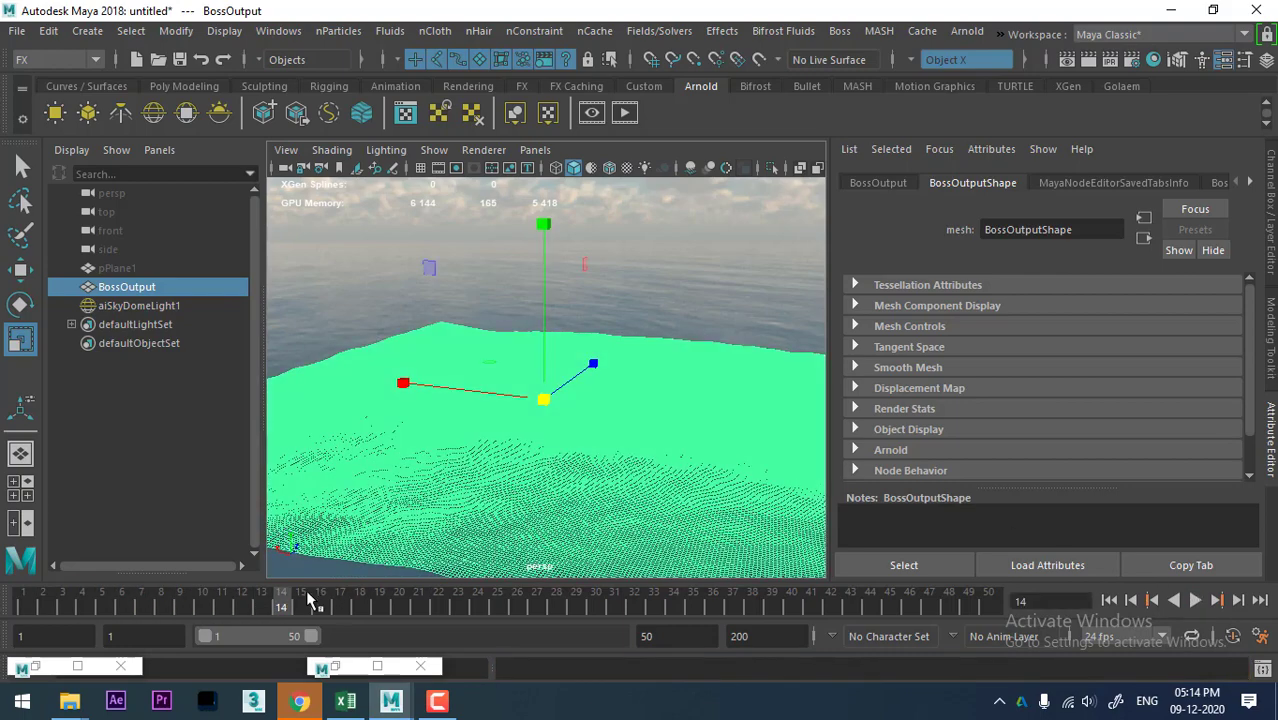
{"action": "key", "text": "alt+v"}
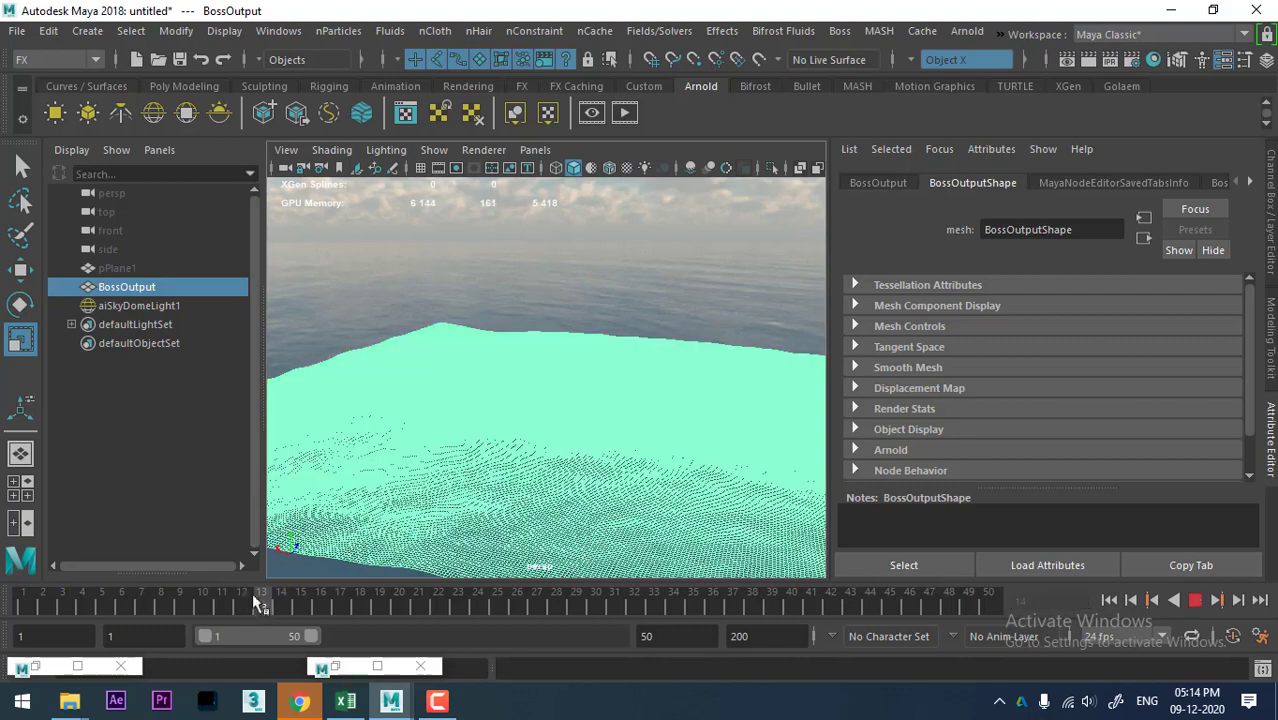
{"action": "left_click", "coordinate": [253, 604]}
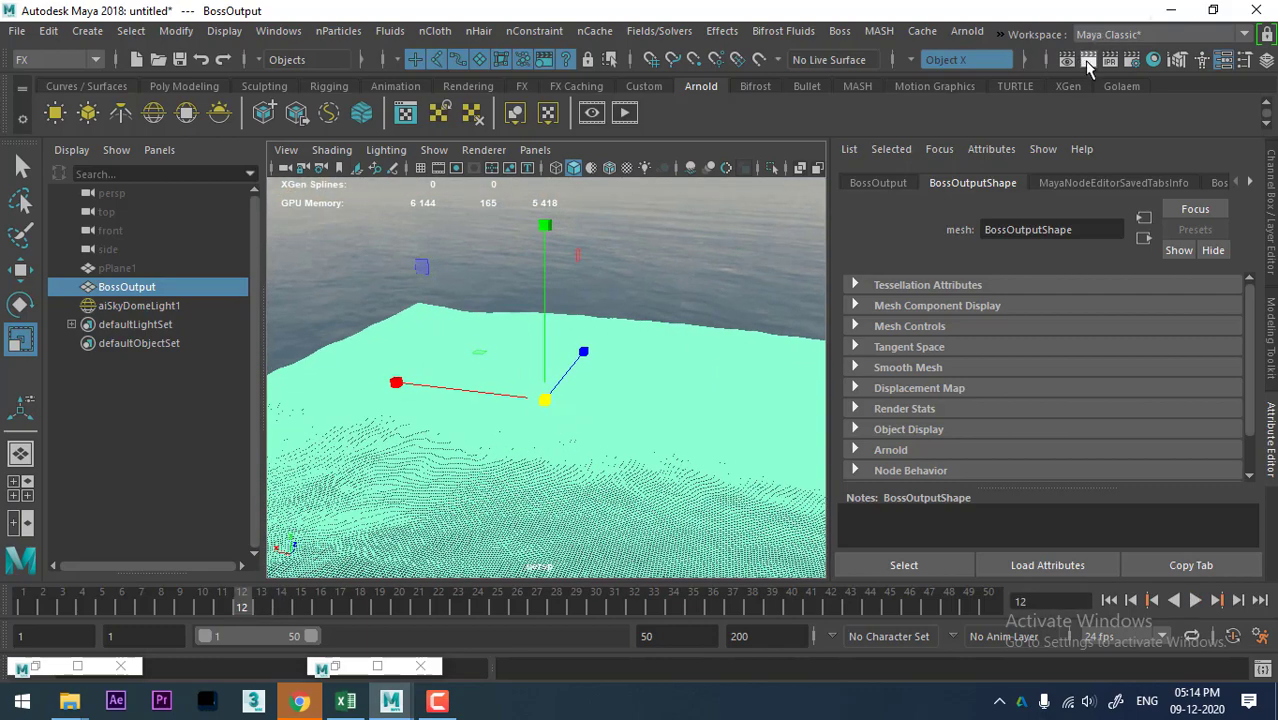
Step: Disconnect the texture from emission weight, set emission colour to full white, and render frame 12
{"action": "left_click", "coordinate": [1088, 62]}
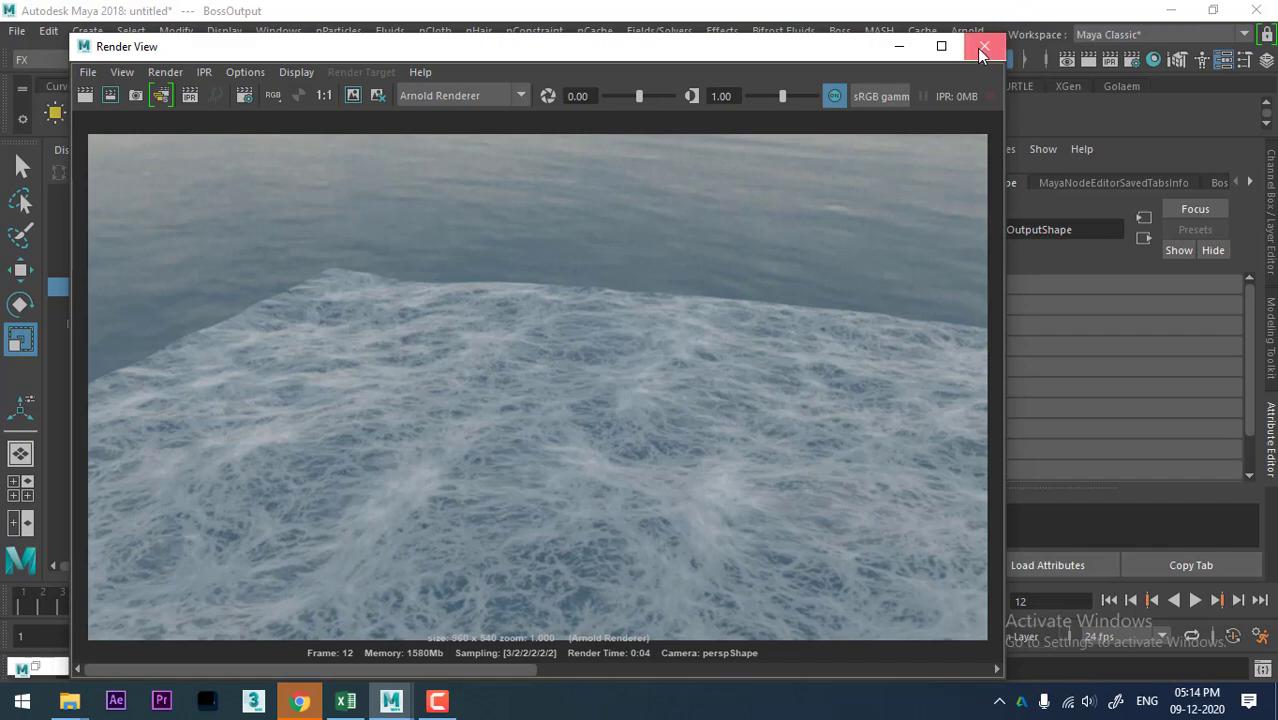
{"action": "left_click", "coordinate": [984, 46]}
{"action": "right_click_drag", "start_coordinate": [719, 375], "coordinate": [714, 434]}
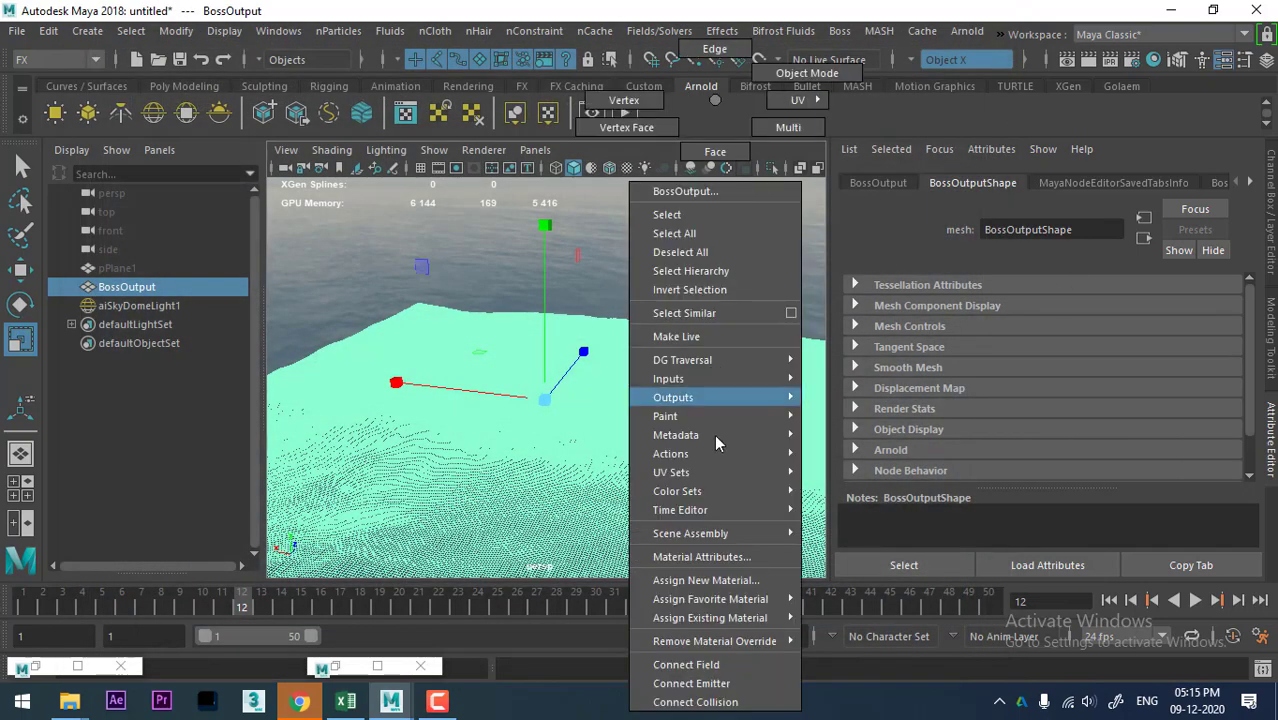
{"action": "left_click", "coordinate": [706, 558]}
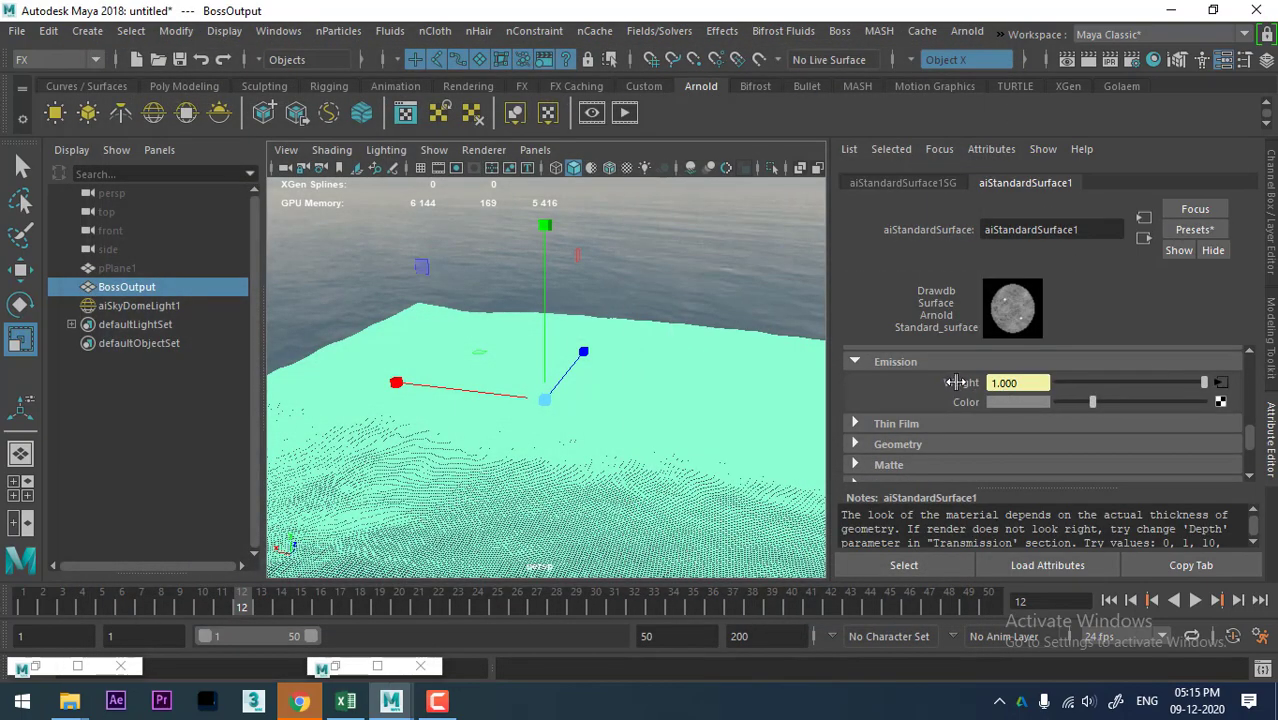
{"action": "right_click", "coordinate": [1060, 382]}
{"action": "left_click", "coordinate": [1091, 427]}
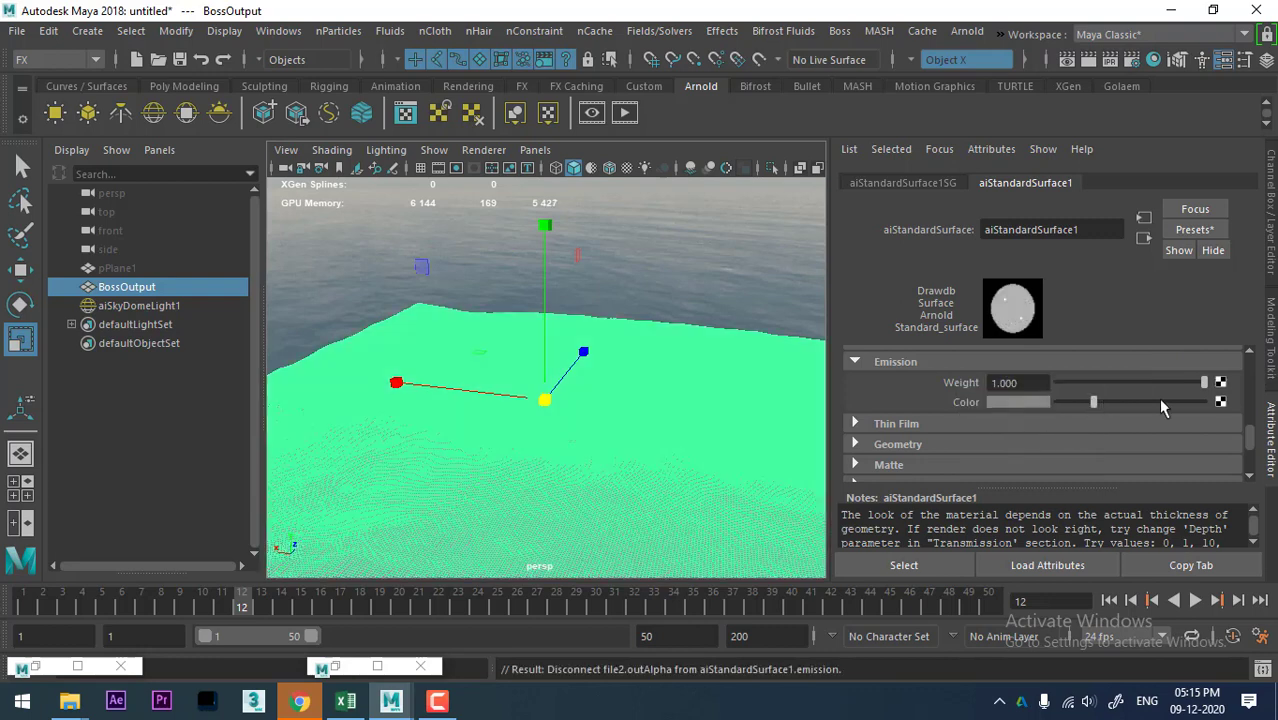
{"action": "left_click_drag", "start_coordinate": [1160, 405], "coordinate": [1210, 402]}
{"action": "left_click_drag", "start_coordinate": [744, 396], "coordinate": [696, 363], "text": "alt"}
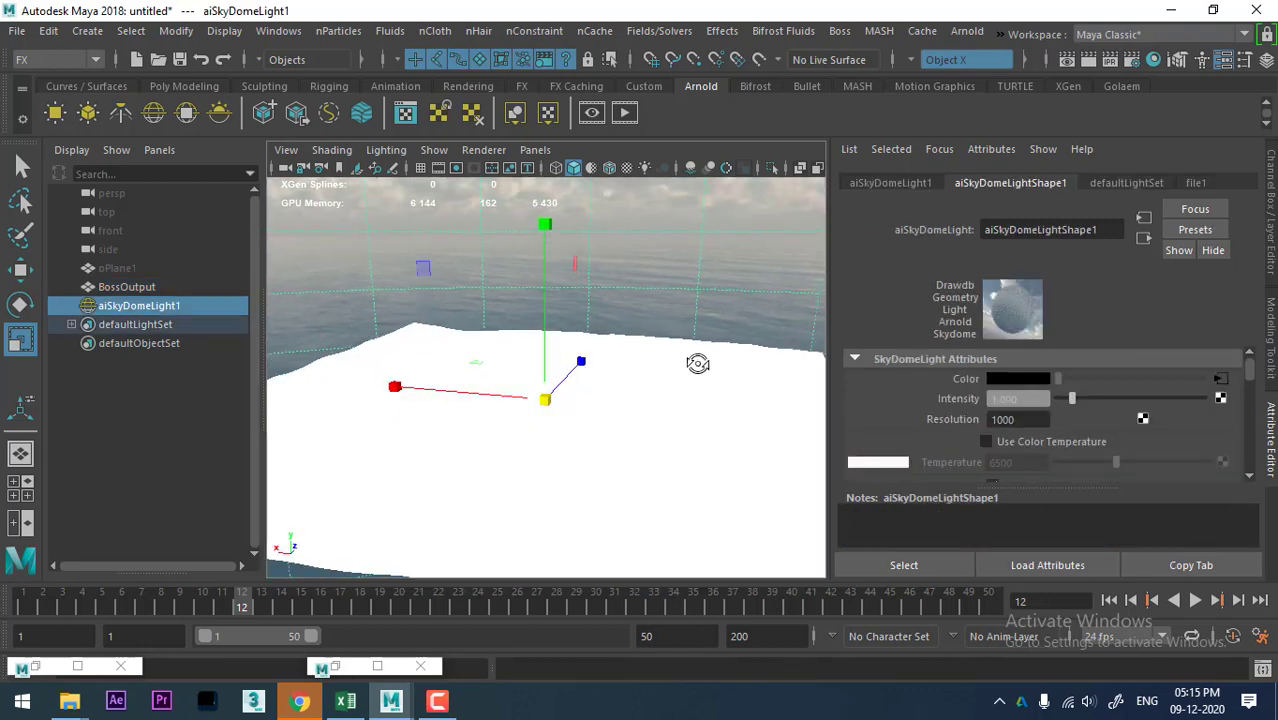
{"action": "left_click", "coordinate": [1088, 60]}
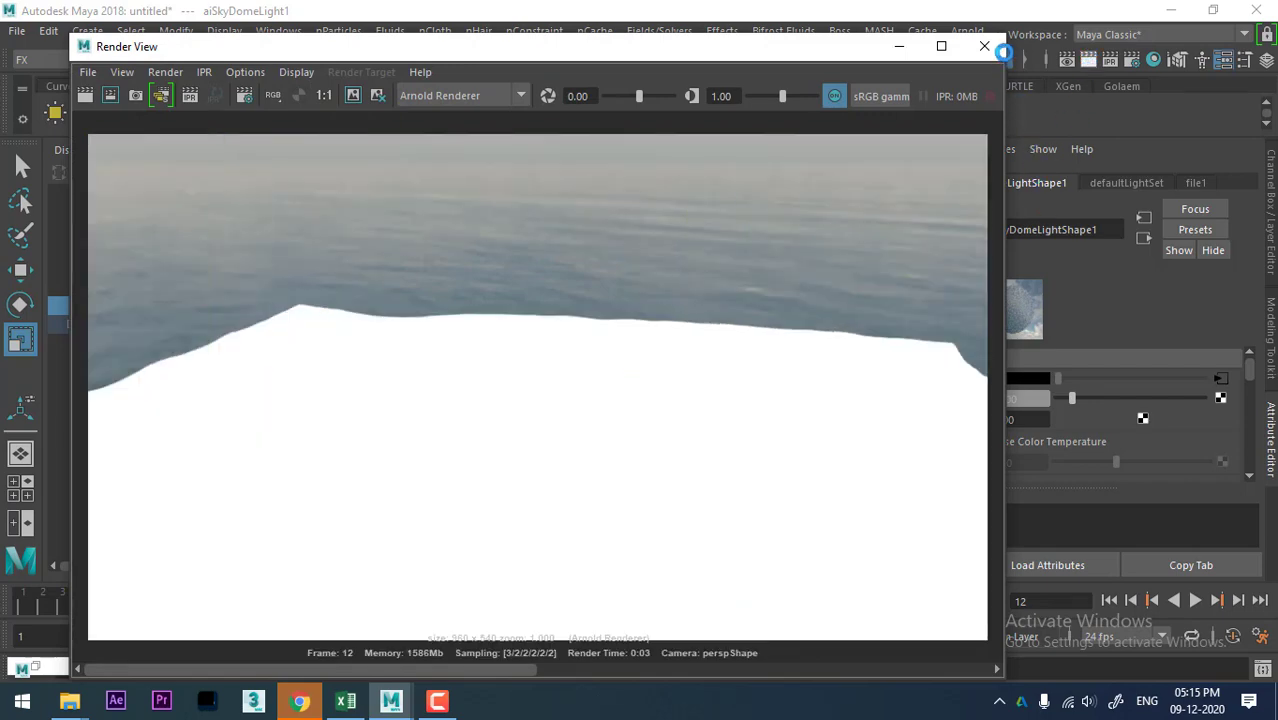
{"action": "left_click", "coordinate": [984, 46]}
Step: Set aiStandardSurface1's Emission Weight to 0 and render the ocean as plain blue water
{"action": "left_click", "coordinate": [770, 423]}
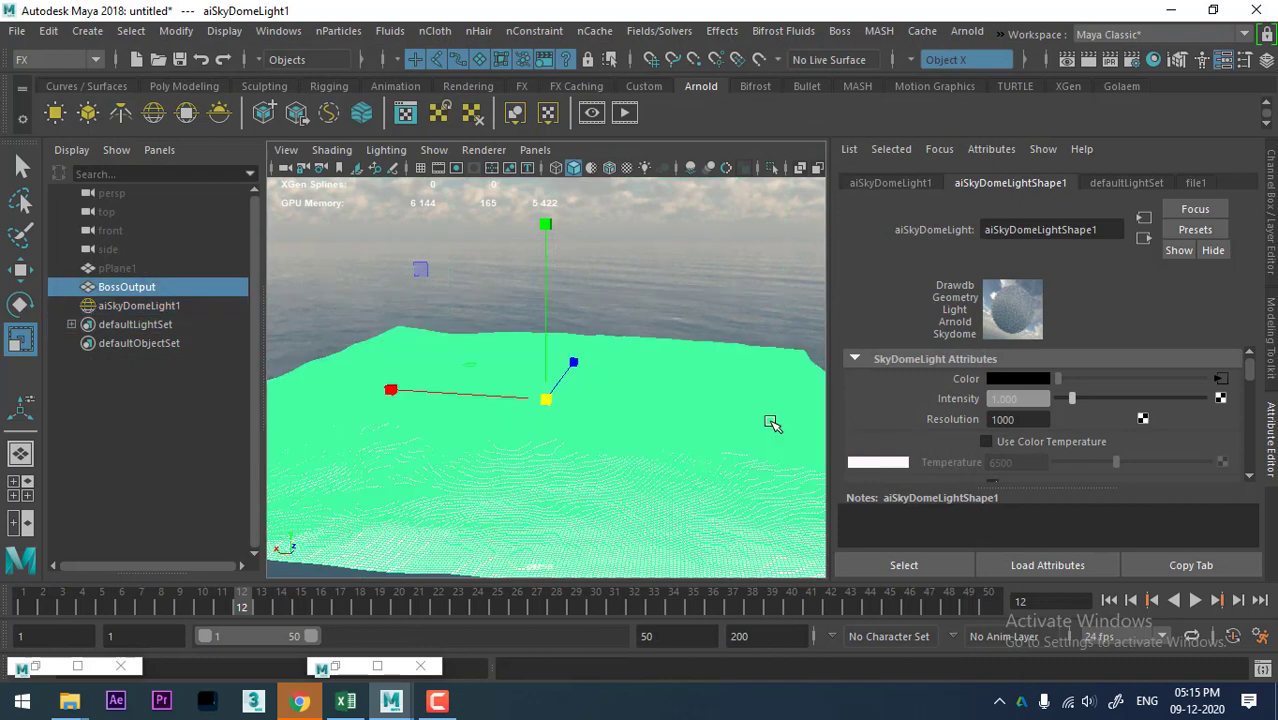
{"action": "right_click_drag", "start_coordinate": [756, 423], "coordinate": [765, 576]}
{"action": "left_click", "coordinate": [750, 557]}
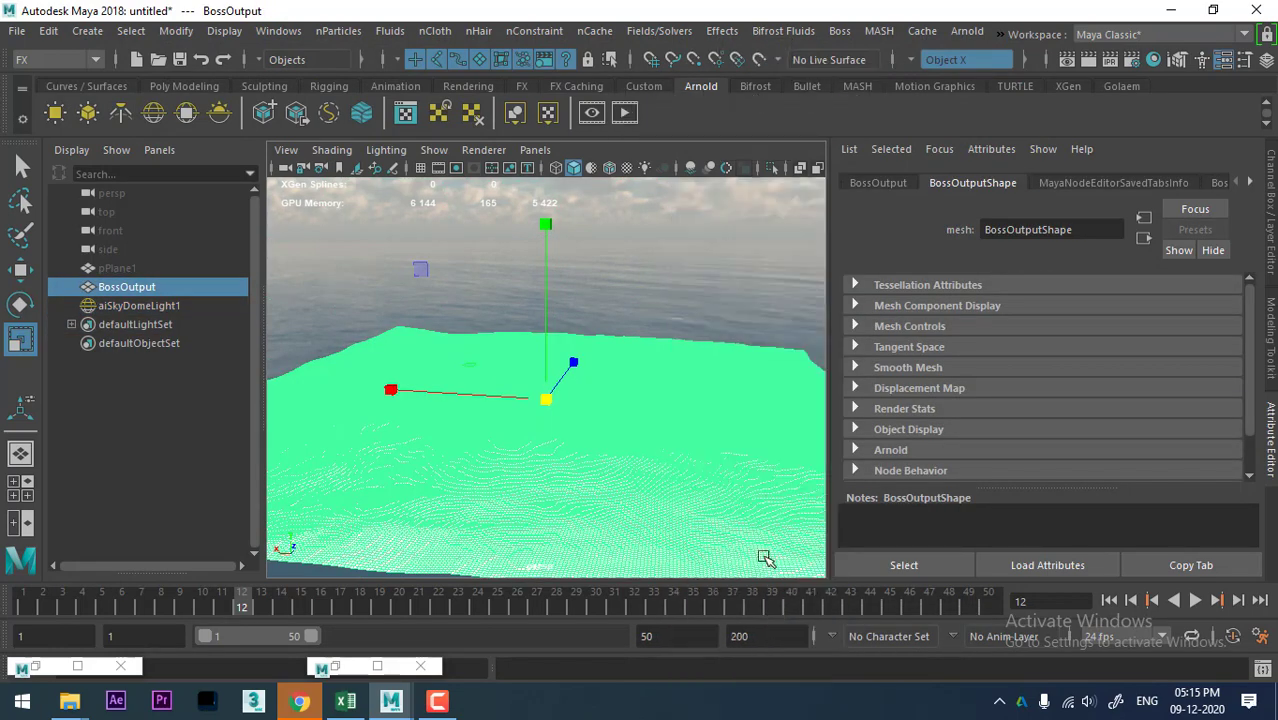
{"action": "left_click_drag", "start_coordinate": [1178, 385], "coordinate": [898, 402]}
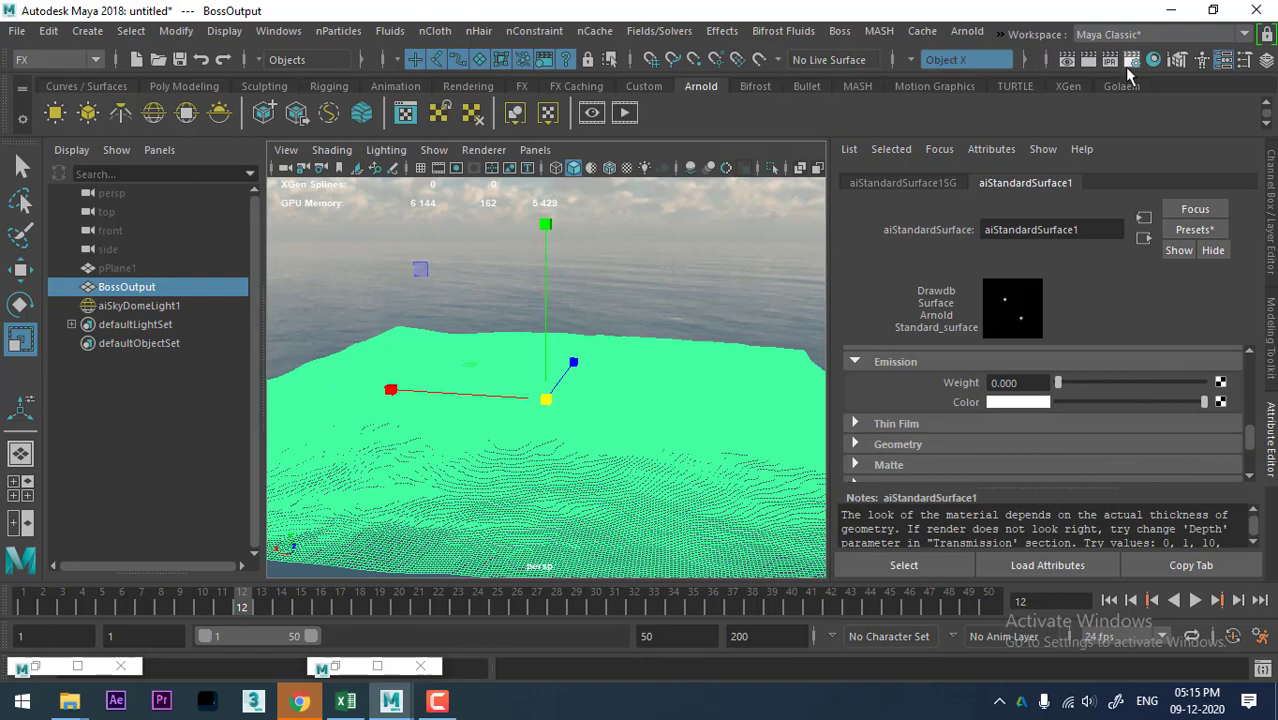
{"action": "left_click", "coordinate": [1088, 62]}
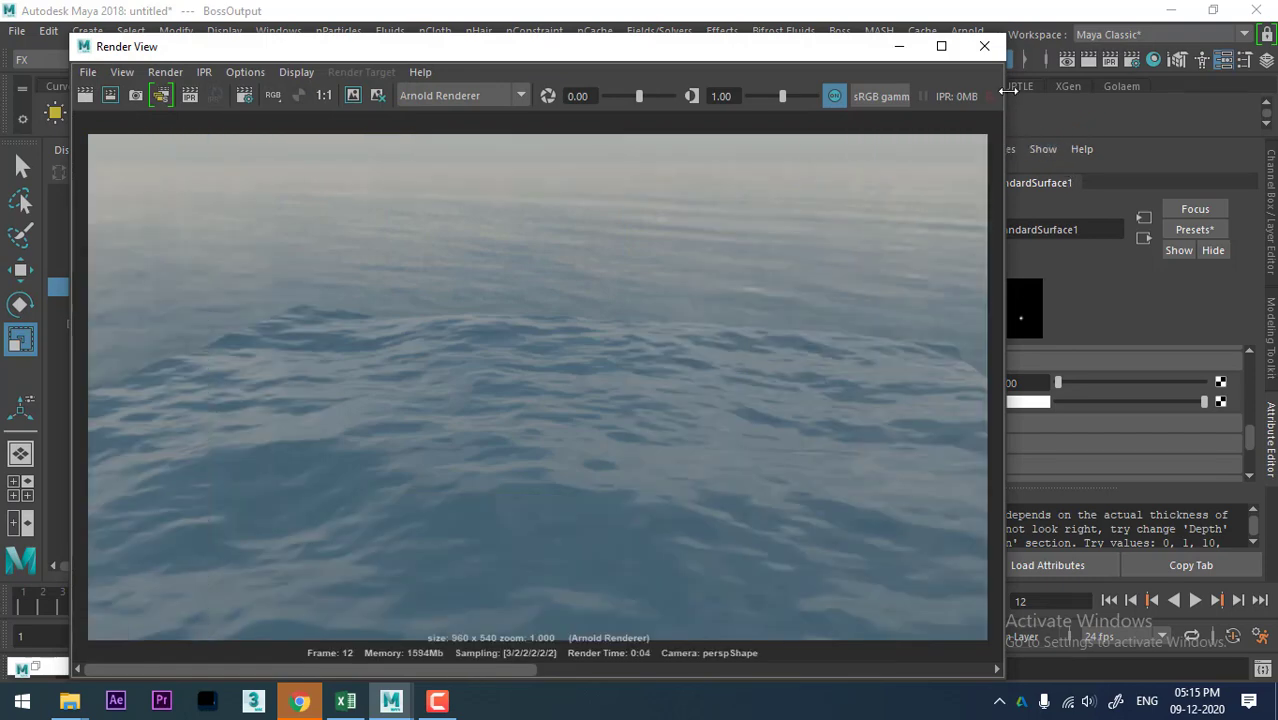
{"action": "left_click", "coordinate": [986, 48]}
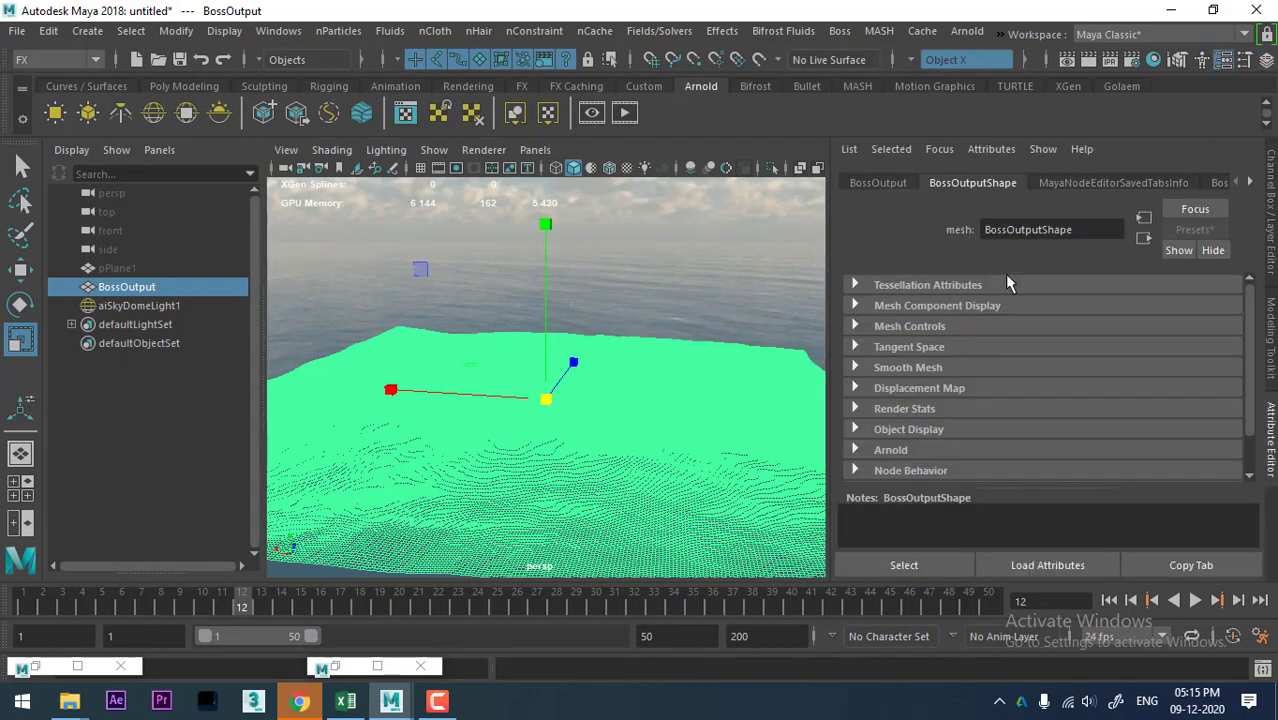
{"action": "left_click", "coordinate": [1064, 183]}
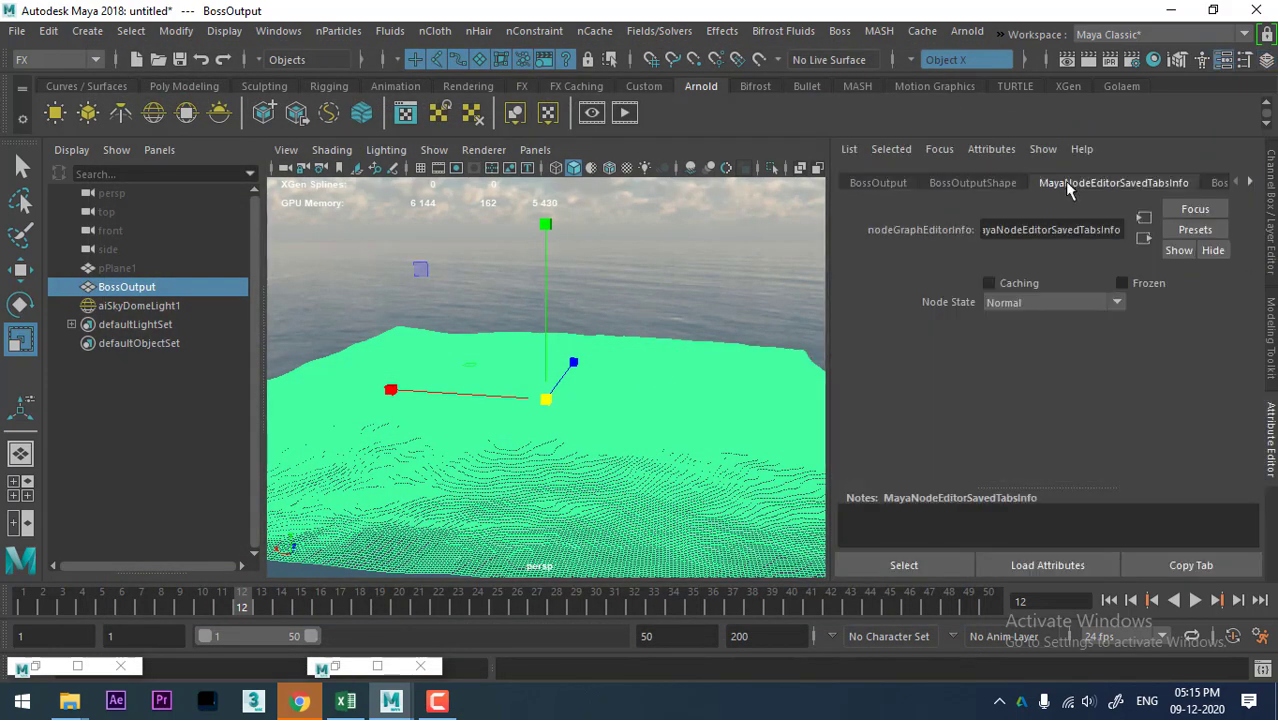
Step: Confirm the Linear working unit stays at centimeter in Preferences, then show the BossBlender1 attributes
{"action": "left_click", "coordinate": [1260, 636]}
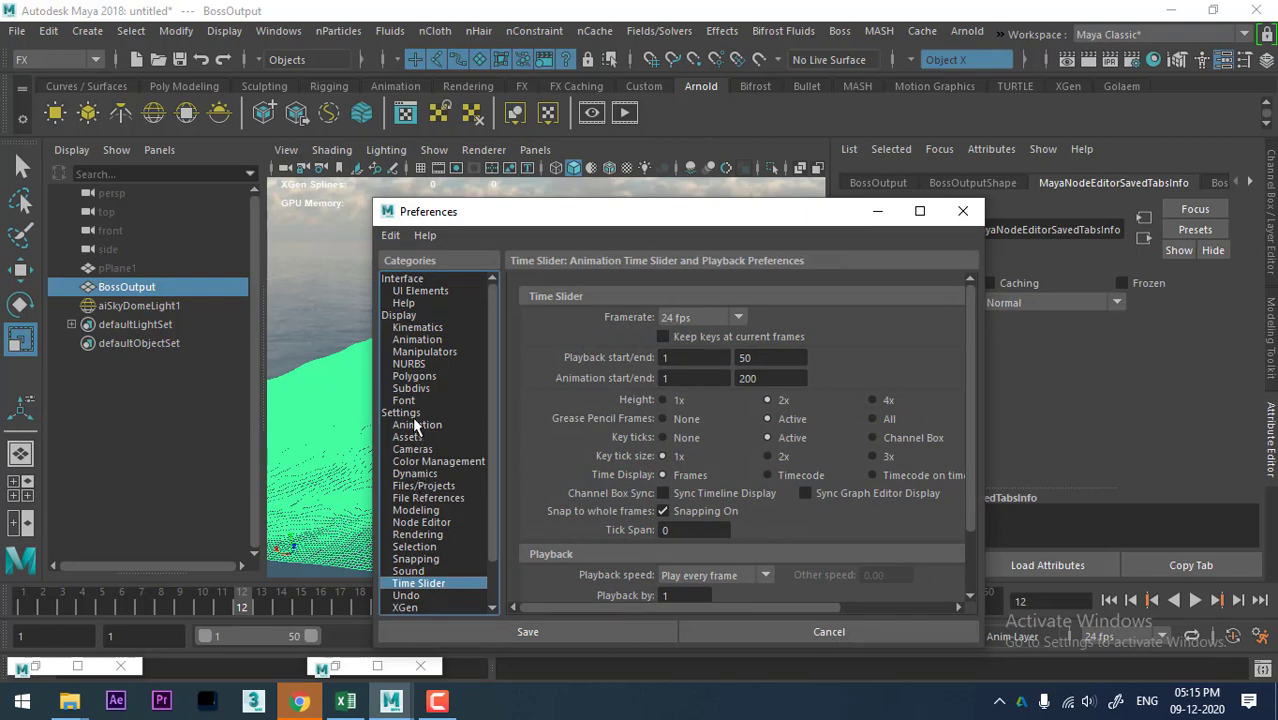
{"action": "left_click", "coordinate": [401, 413]}
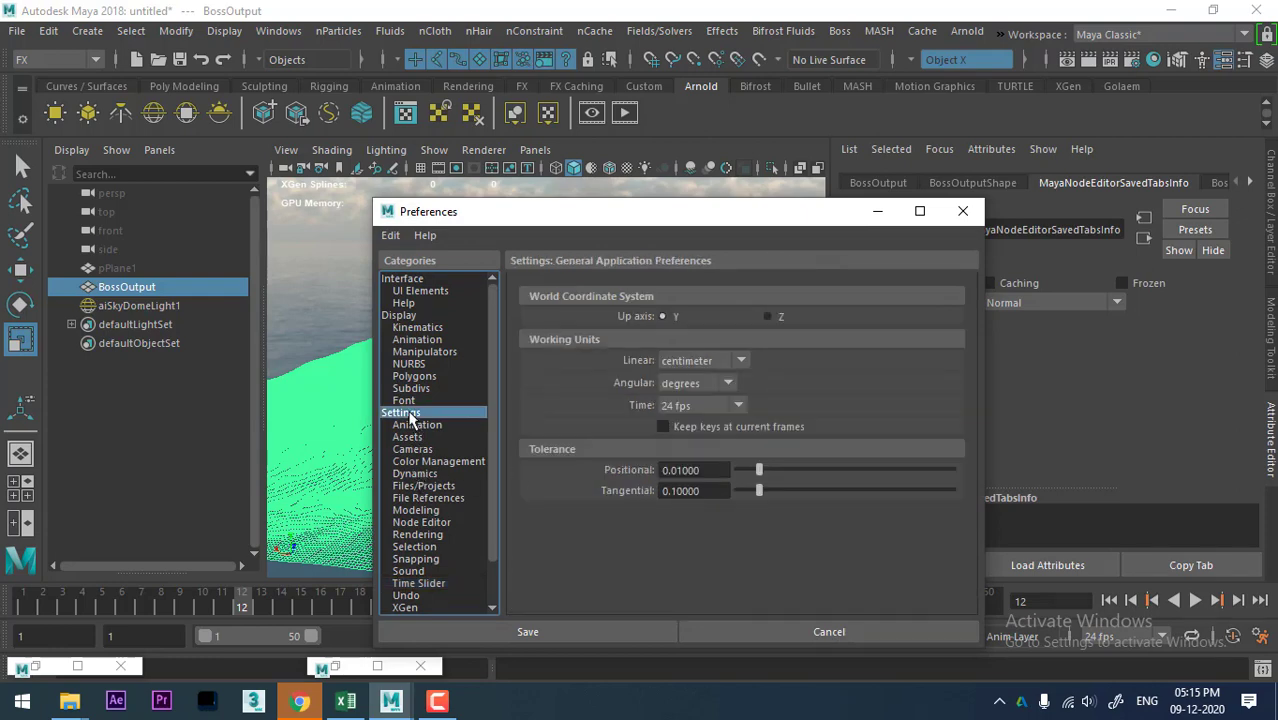
{"action": "left_click", "coordinate": [722, 363]}
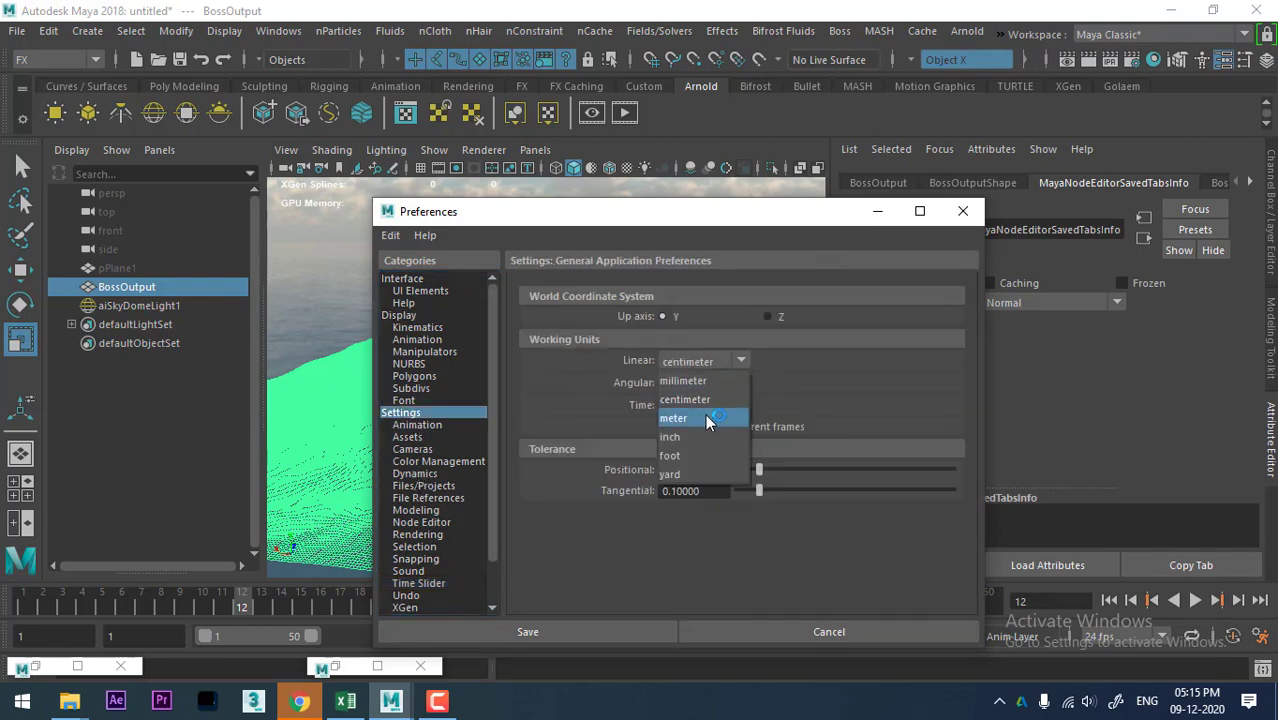
{"action": "left_click", "coordinate": [926, 630]}
{"action": "left_click", "coordinate": [927, 627]}
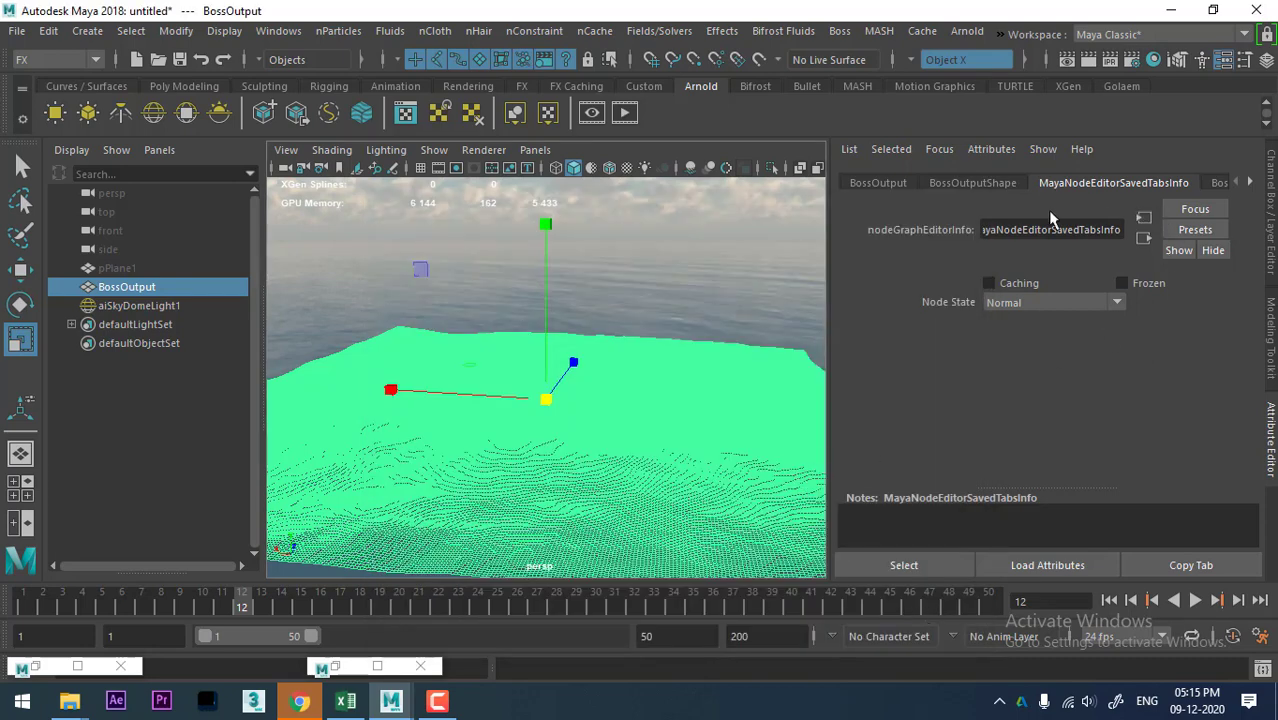
{"action": "left_click", "coordinate": [1228, 182]}
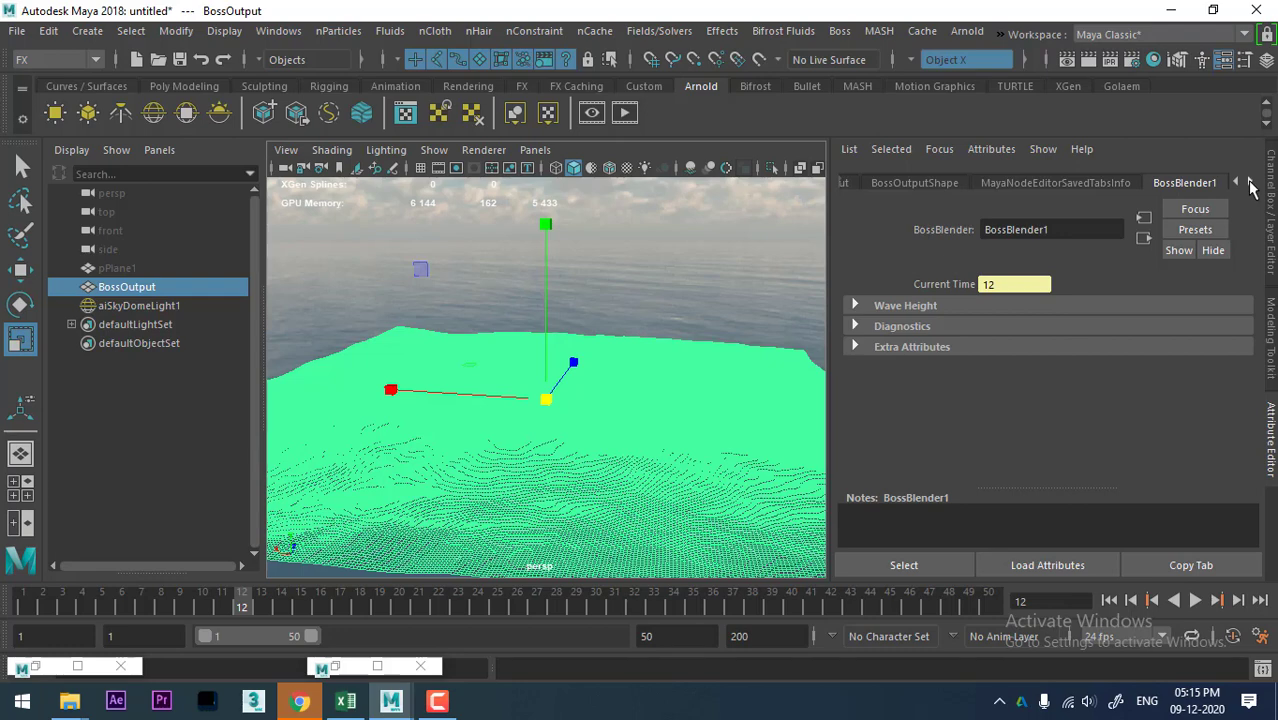
Step: Set BossSpectralWave1 Space Scale to 5
{"action": "left_click", "coordinate": [1249, 183]}
{"action": "left_click", "coordinate": [1249, 183]}
{"action": "left_click", "coordinate": [1090, 187]}
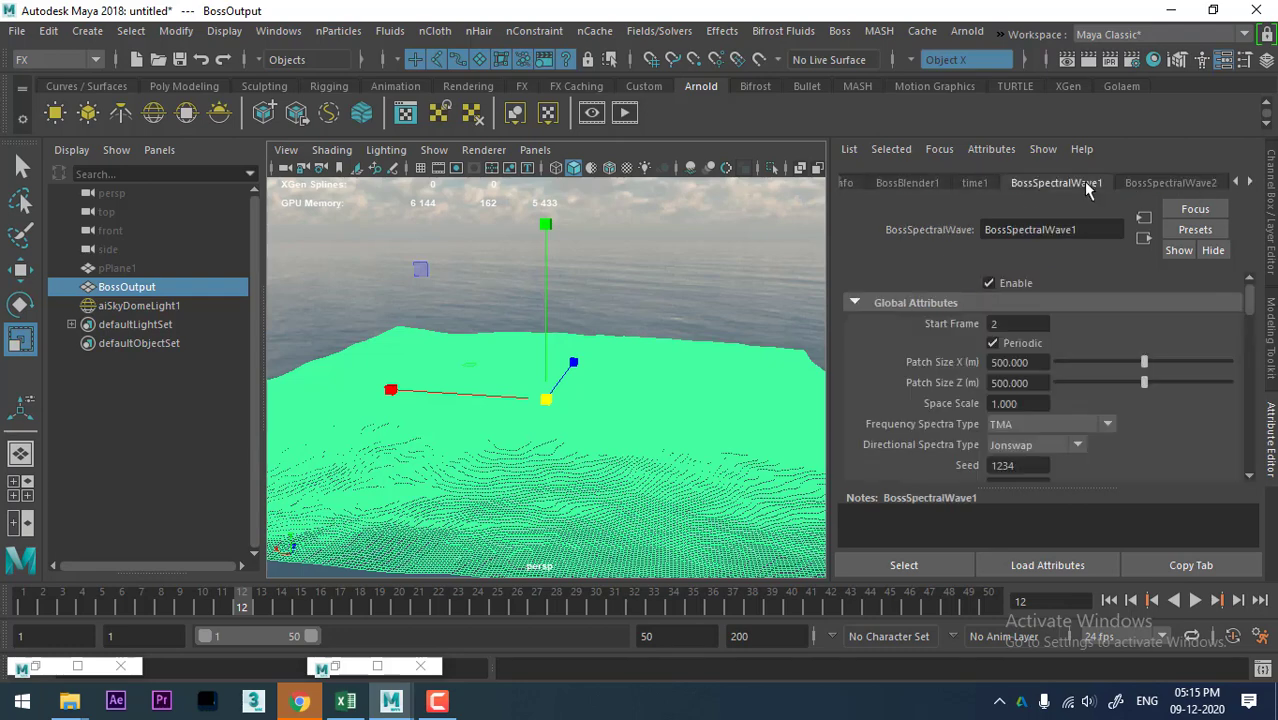
{"action": "mouse_move", "coordinate": [540, 380]}
{"action": "left_mouse_down", "text": "alt"}
{"action": "mouse_move", "coordinate": [536, 357]}
{"action": "mouse_move", "coordinate": [557, 393]}
{"action": "left_mouse_up", "text": "alt"}
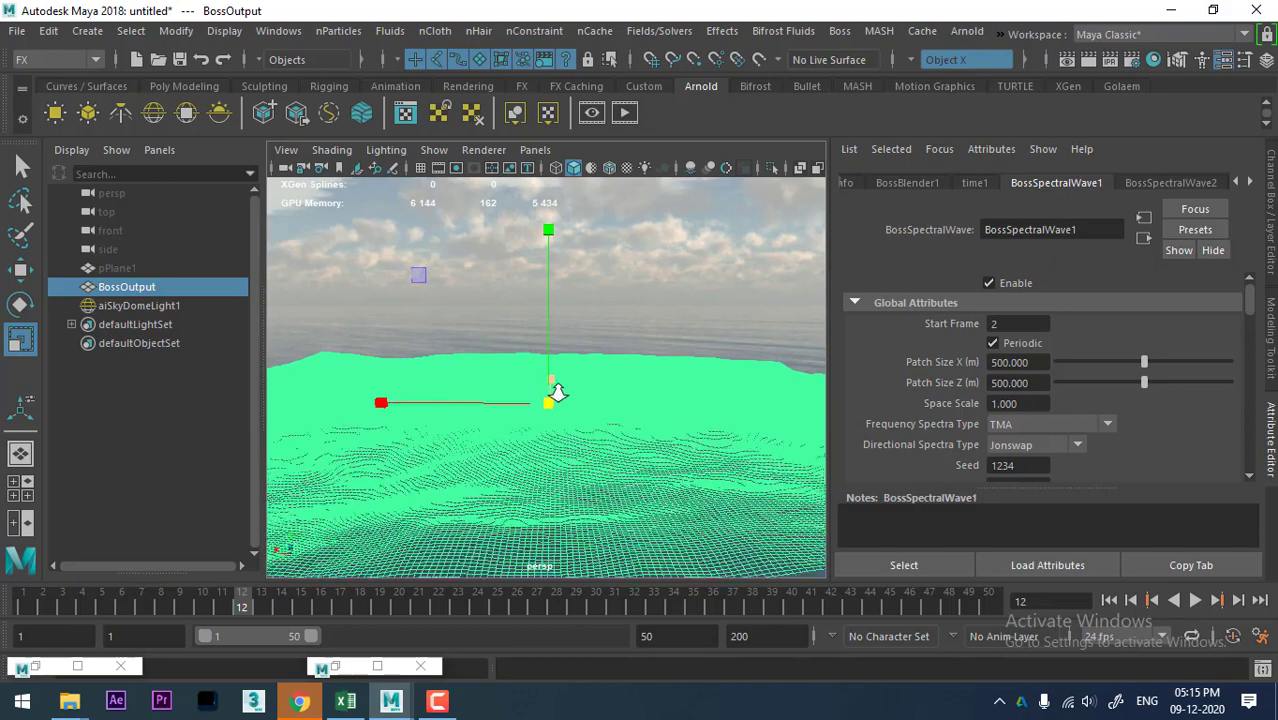
{"action": "left_click", "coordinate": [1027, 404]}
{"action": "type", "text": "5"}
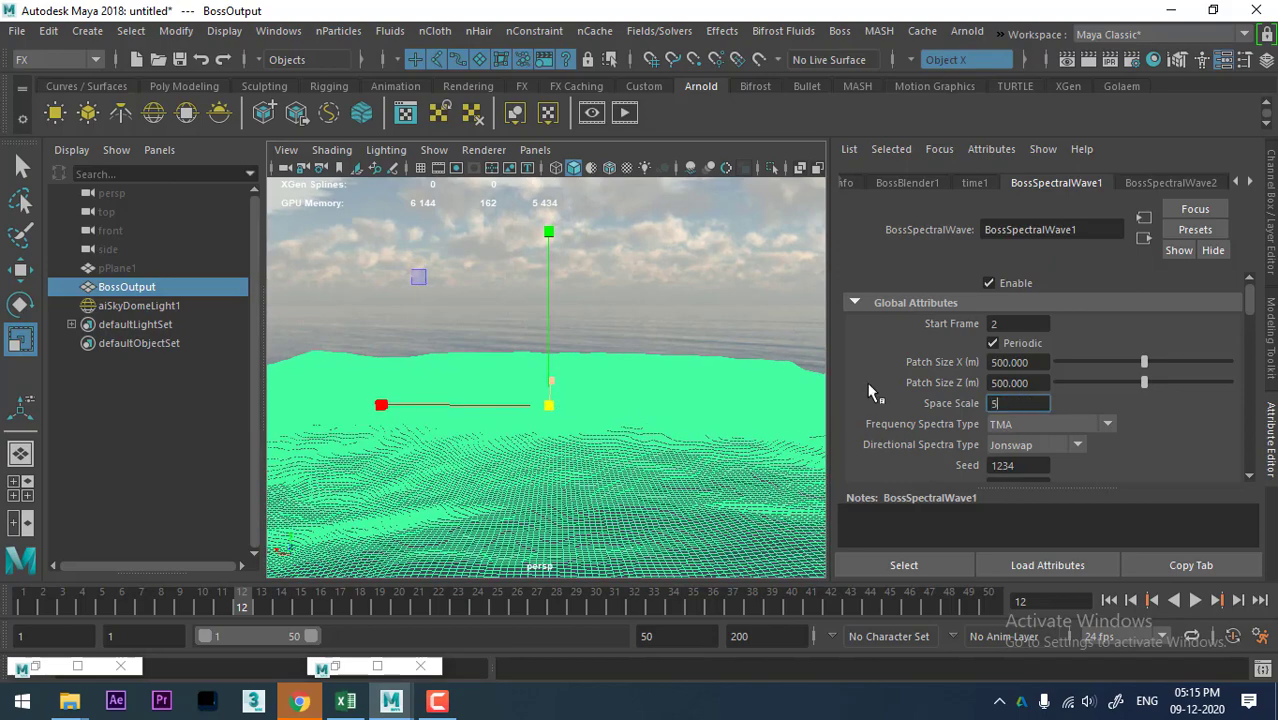
{"action": "key", "text": "Return"}
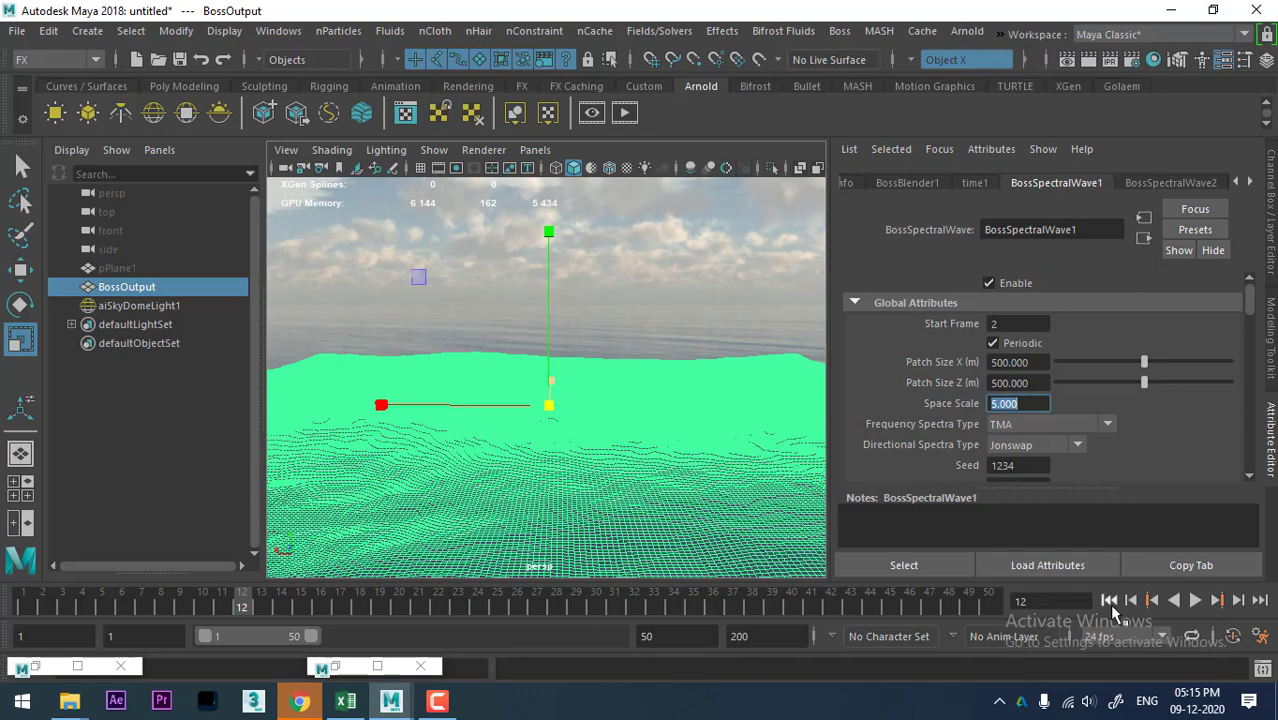
Step: Play the ocean animation from the start, then Arnold-render the current frame
{"action": "left_click", "coordinate": [1109, 600]}
{"action": "left_click", "coordinate": [1195, 600]}
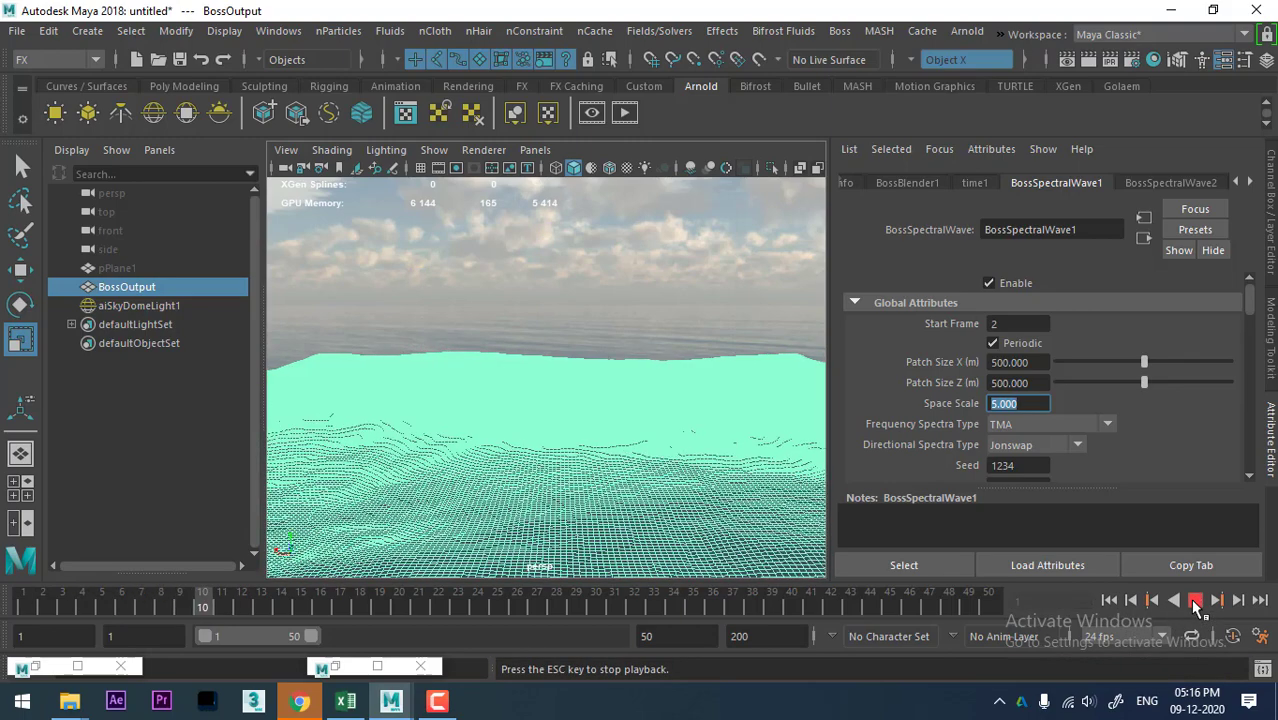
{"action": "left_click", "coordinate": [1195, 600]}
{"action": "left_click", "coordinate": [1067, 60]}
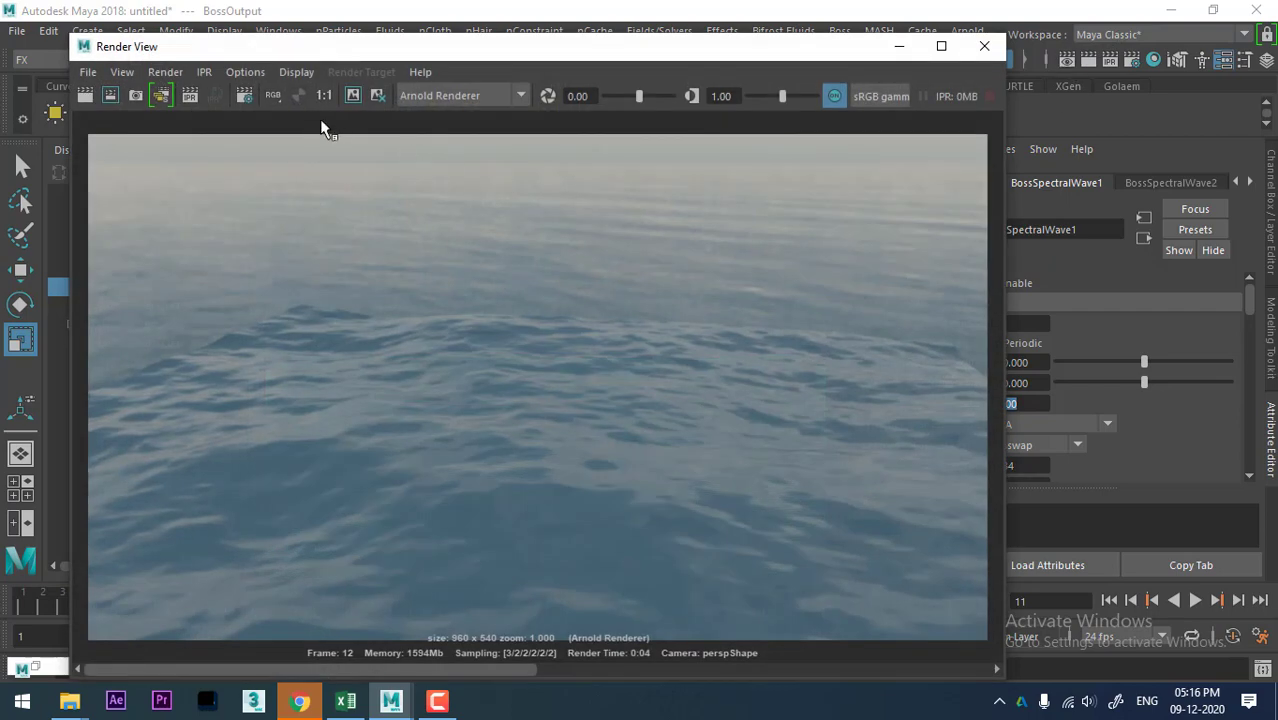
{"action": "left_click", "coordinate": [85, 92]}
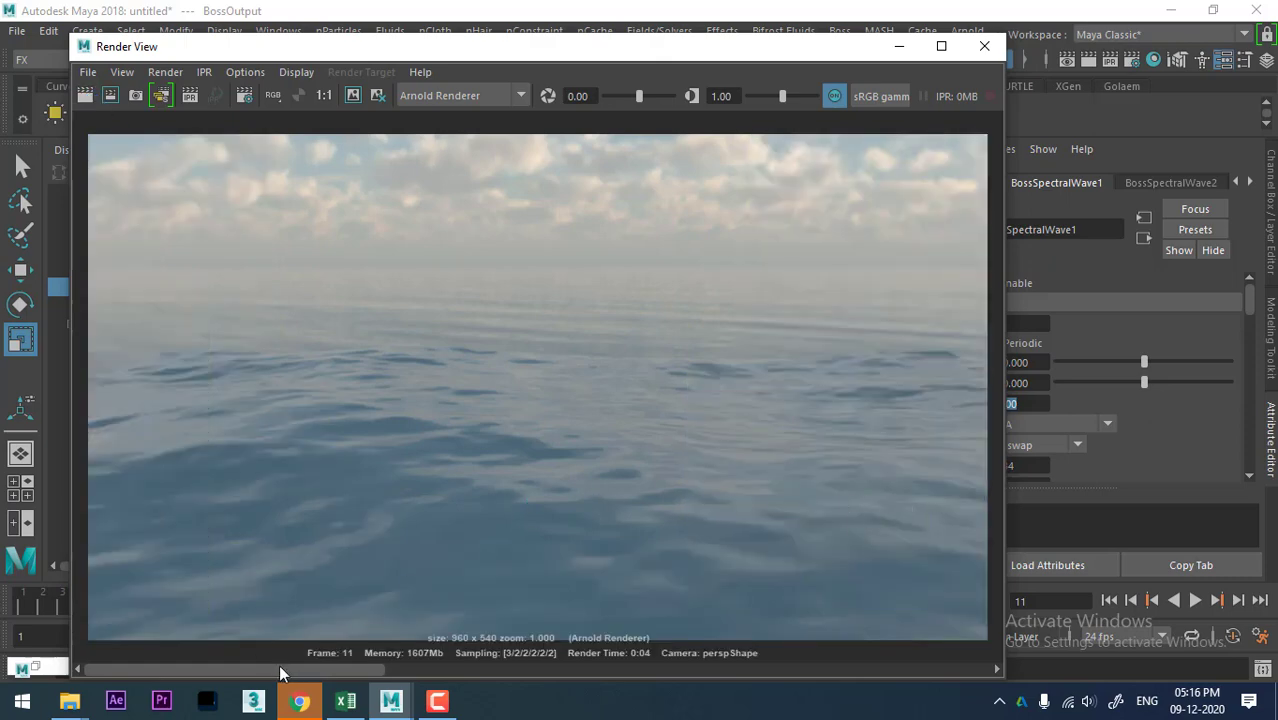
{"action": "mouse_move", "coordinate": [280, 673]}
{"action": "left_mouse_down"}
{"action": "mouse_move", "coordinate": [570, 673]}
{"action": "mouse_move", "coordinate": [316, 673]}
{"action": "left_mouse_up"}
{"action": "left_click", "coordinate": [899, 46]}
{"action": "type", "text": ".2"}
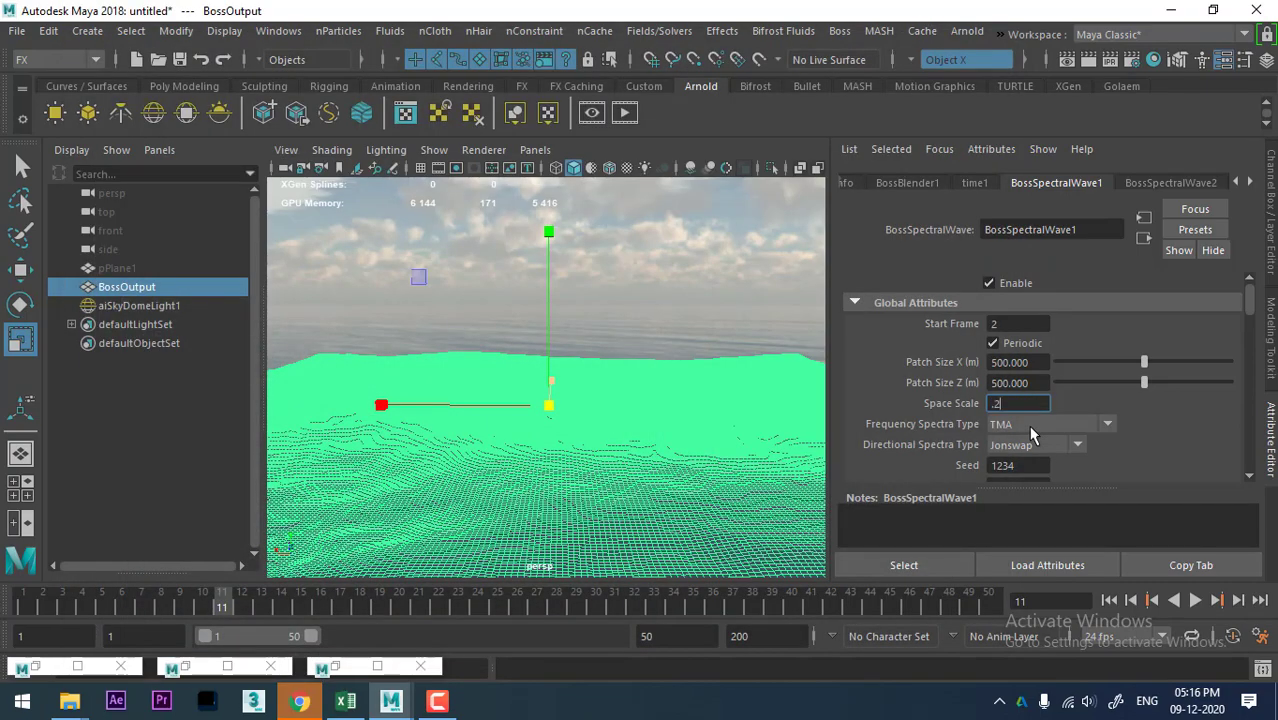
Step: Apply Space Scale 0.2, render, and compare against earlier stored renders
{"action": "key", "text": "Return"}
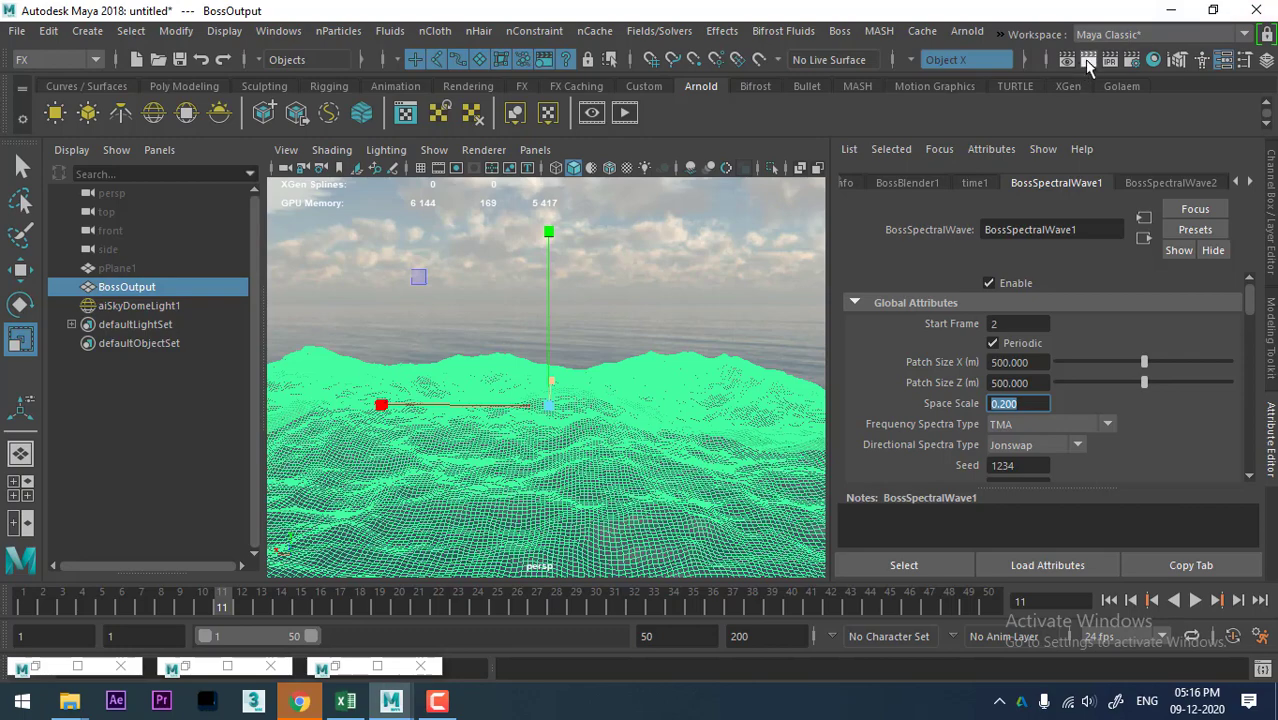
{"action": "left_click", "coordinate": [1088, 60]}
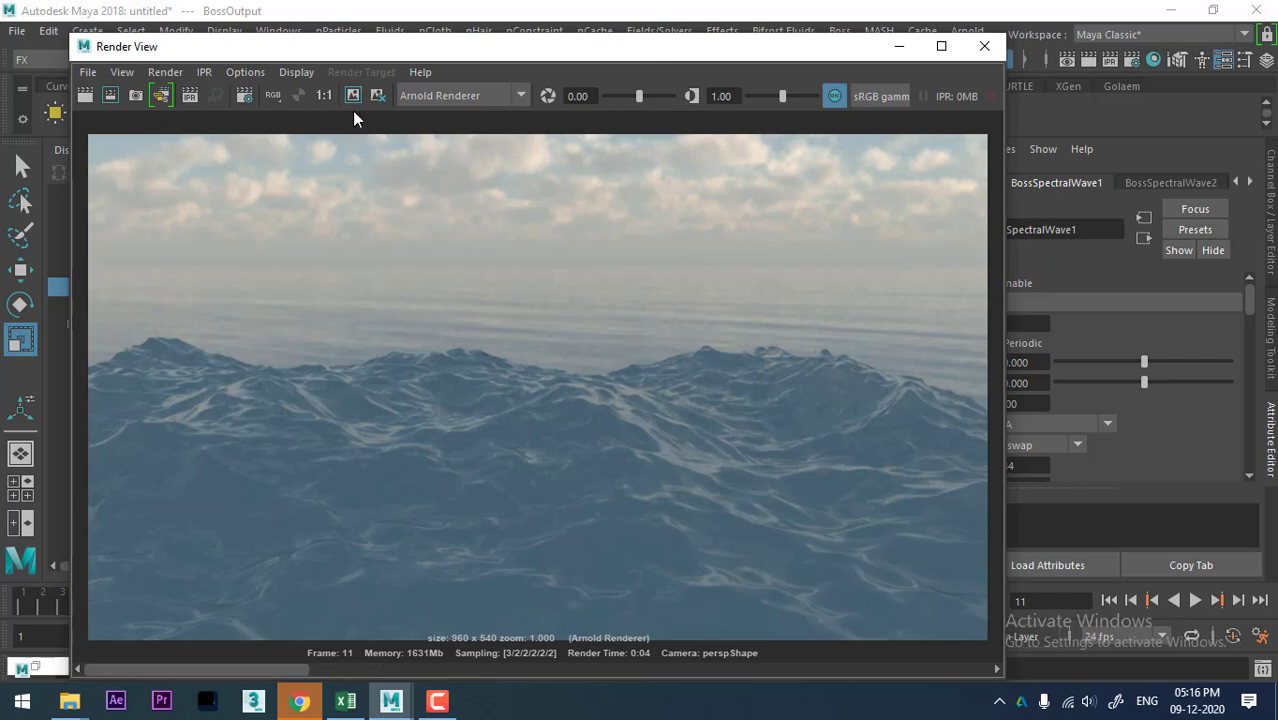
{"action": "left_click", "coordinate": [431, 671]}
{"action": "left_click", "coordinate": [719, 671]}
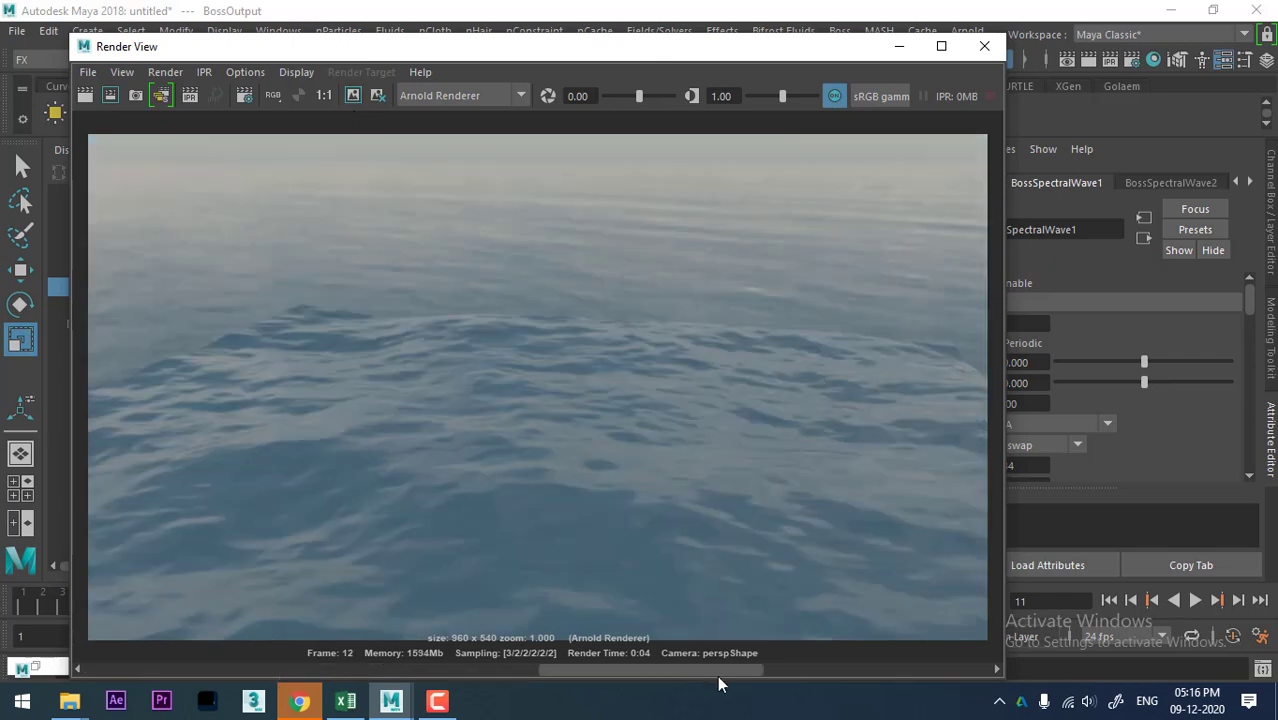
{"action": "left_click", "coordinate": [274, 671]}
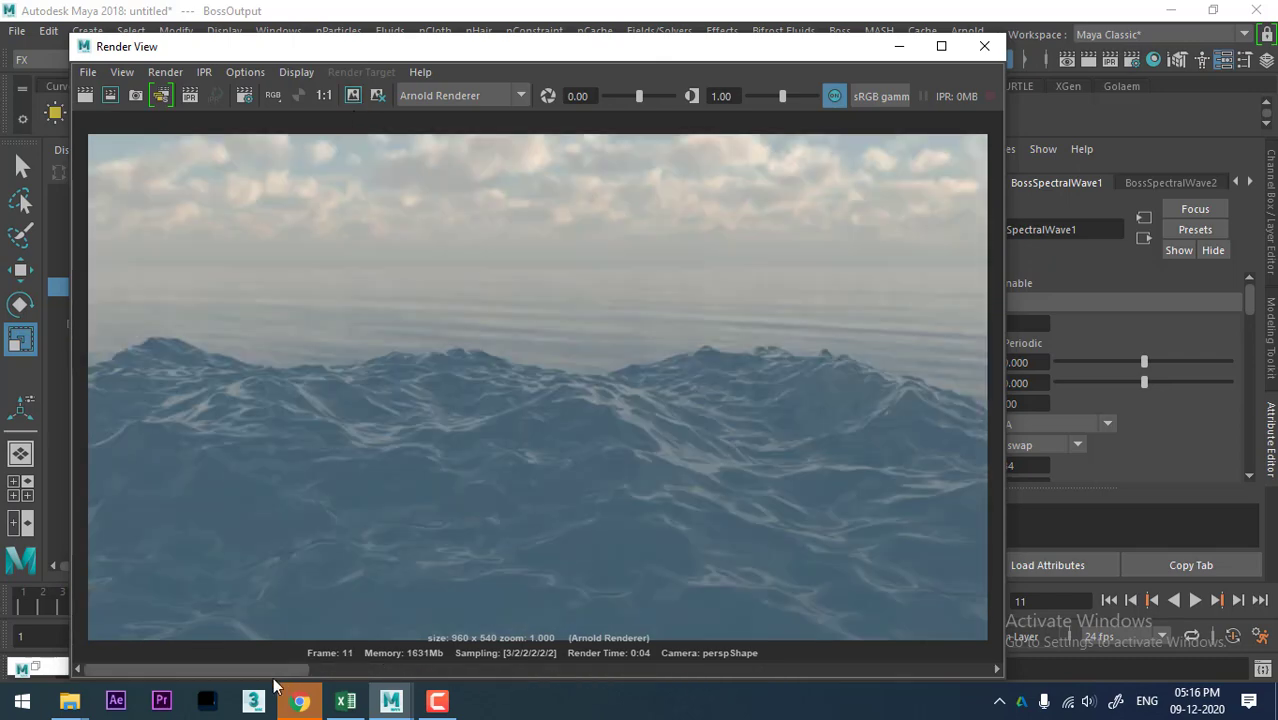
{"action": "left_click", "coordinate": [984, 46]}
Step: Render the ocean again from a low camera angle over the water
{"action": "left_click_drag", "start_coordinate": [722, 448], "coordinate": [651, 400], "text": "alt"}
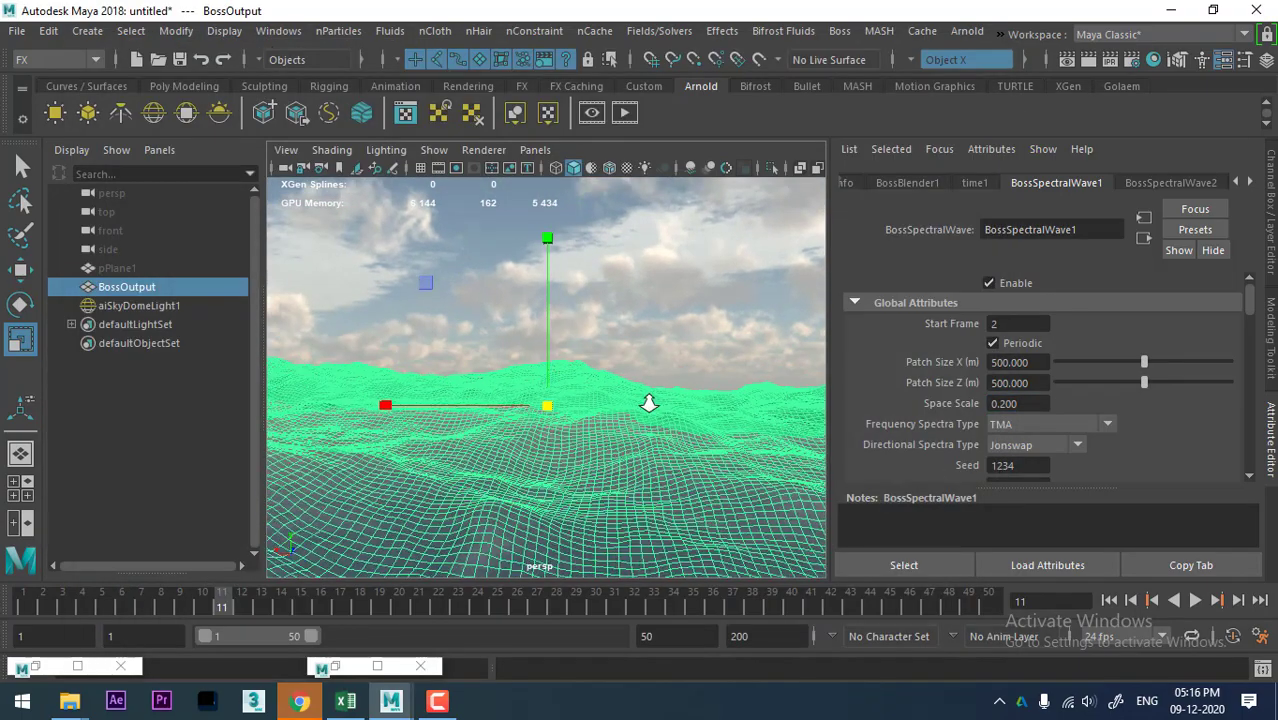
{"action": "left_click", "coordinate": [1092, 61]}
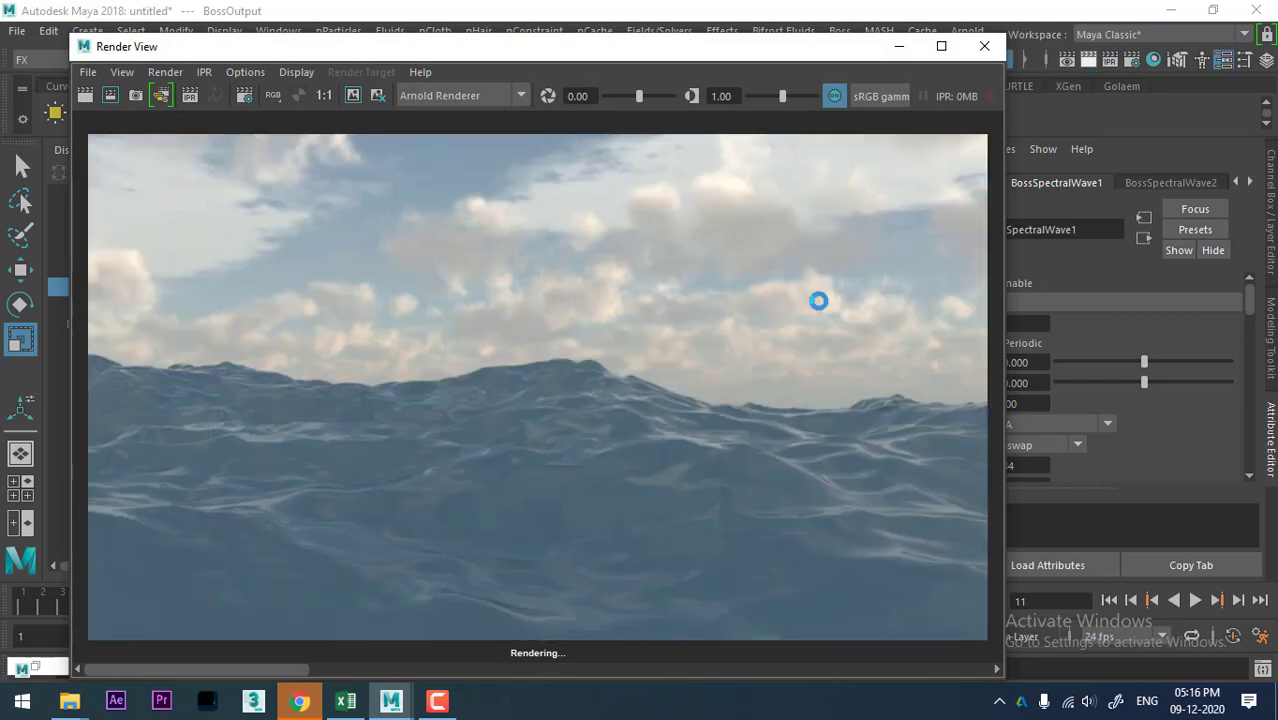
{"action": "left_click", "coordinate": [984, 46]}
{"action": "left_click_drag", "start_coordinate": [630, 362], "coordinate": [531, 300], "text": "alt"}
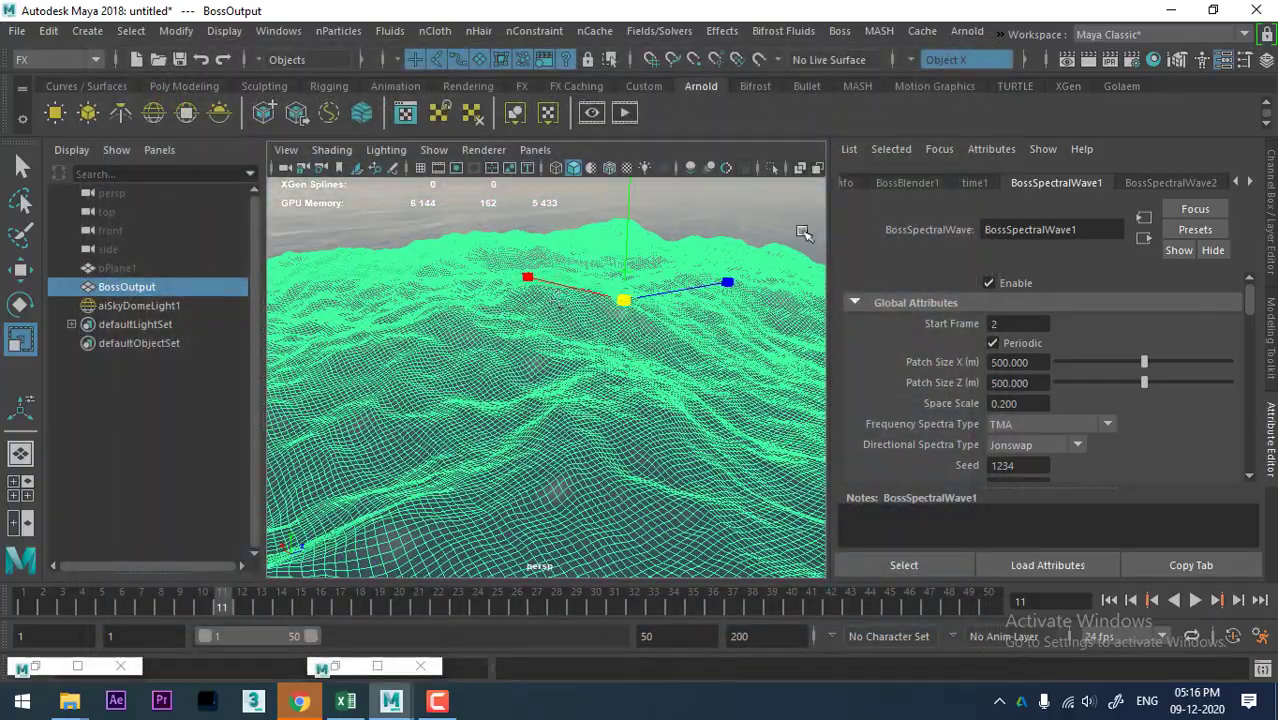
{"action": "left_click", "coordinate": [1086, 61]}
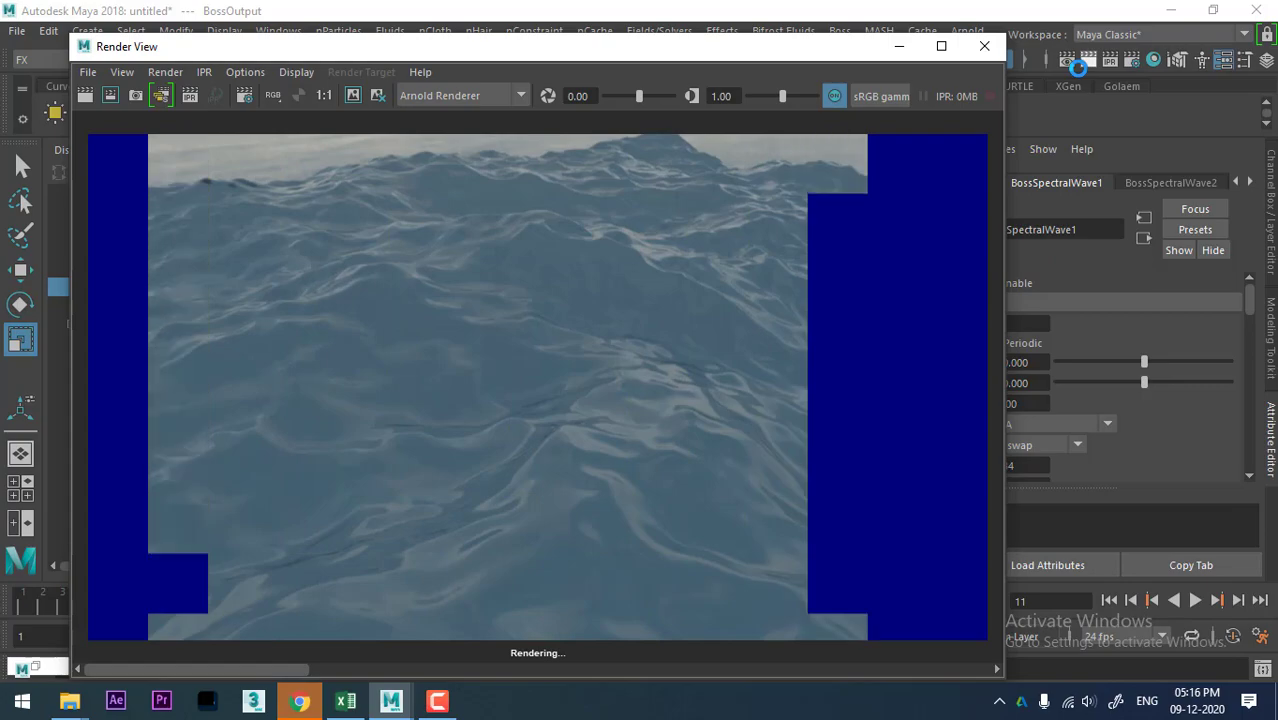
{"action": "left_click", "coordinate": [985, 47]}
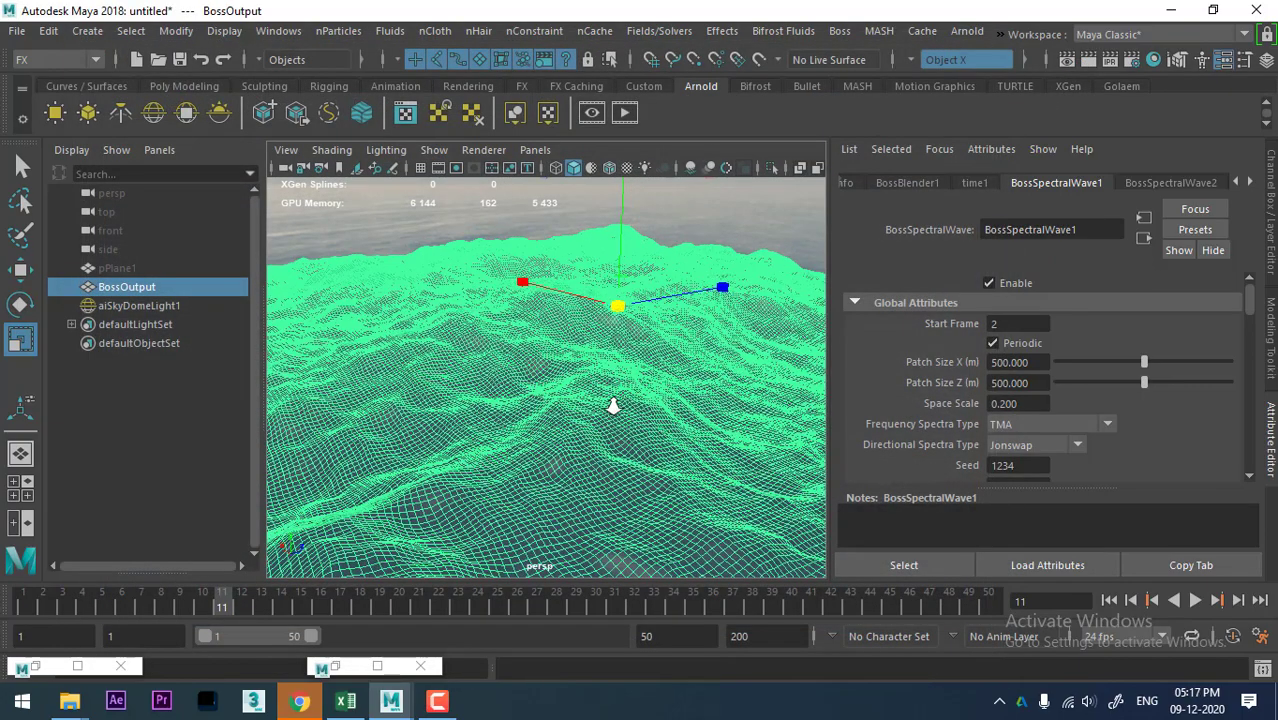
{"action": "left_click", "coordinate": [1037, 400]}
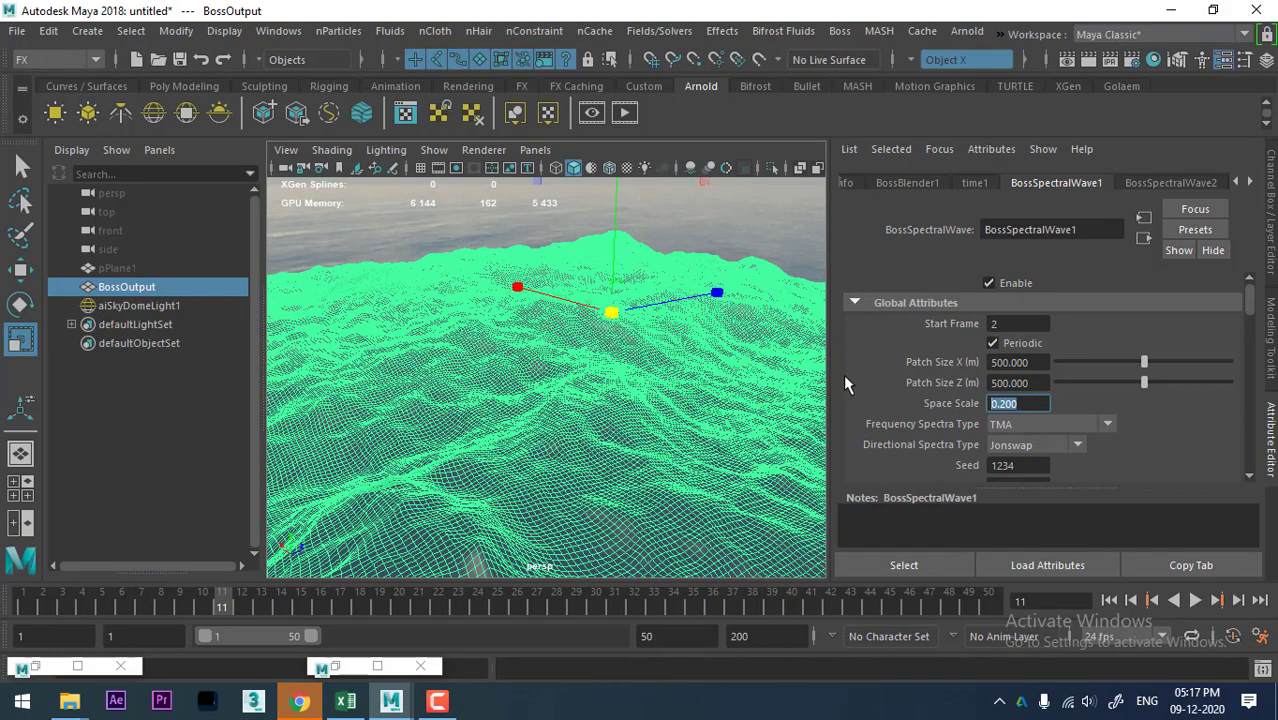
{"action": "type", "text": "0.0"}
{"action": "type", "text": "2"}
{"action": "key", "text": "Return"}
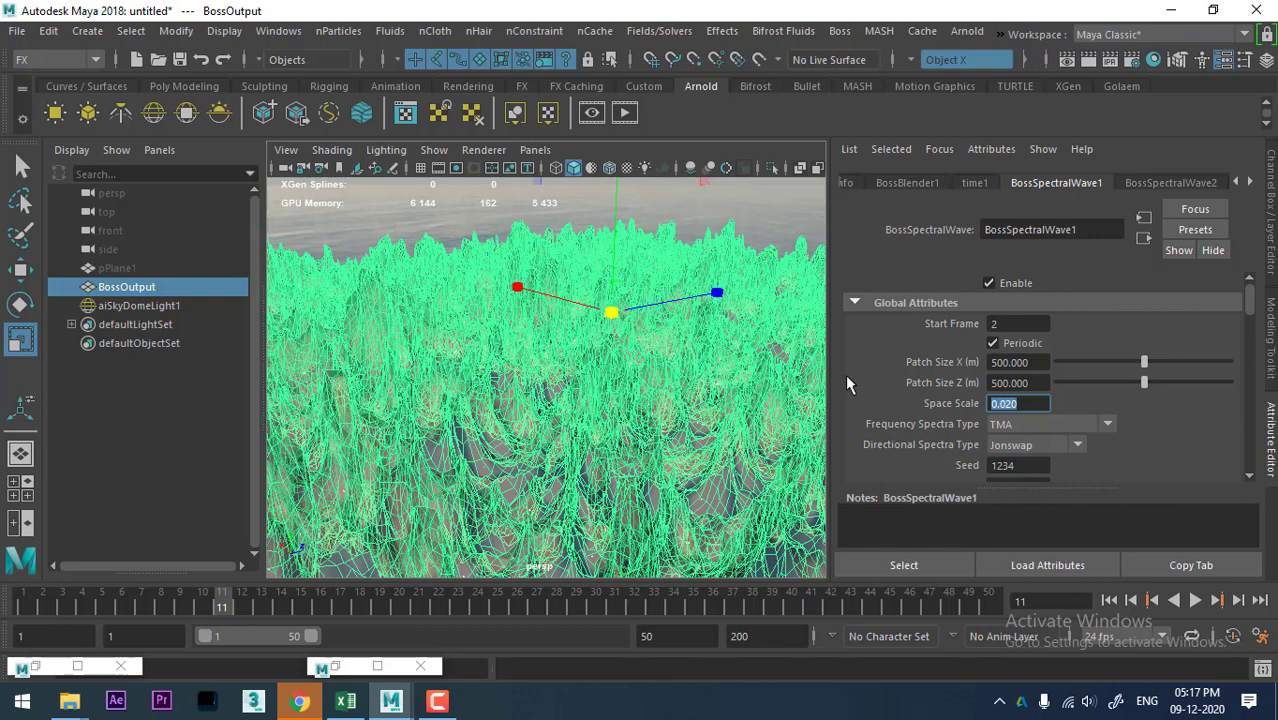
{"action": "type", "text": "0.5"}
{"action": "key", "text": "Return"}
{"action": "type", "text": "0"}
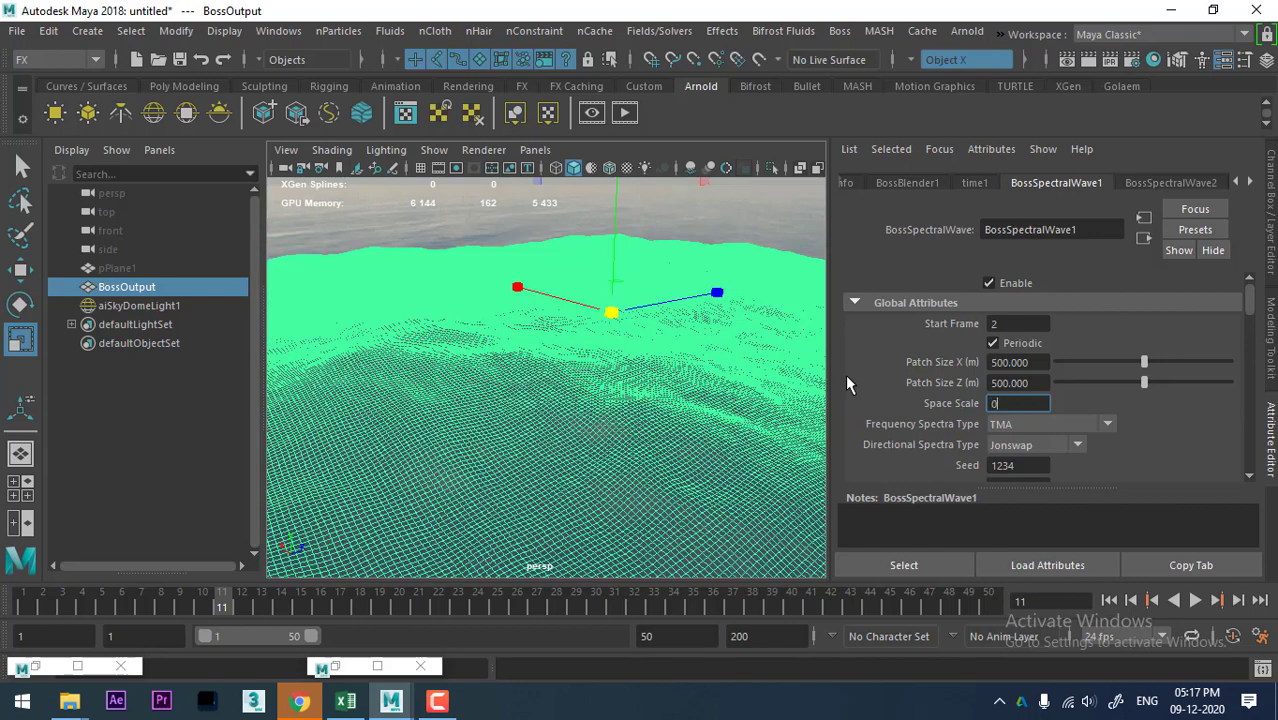
{"action": "type", "text": ".1"}
{"action": "key", "text": "Return"}
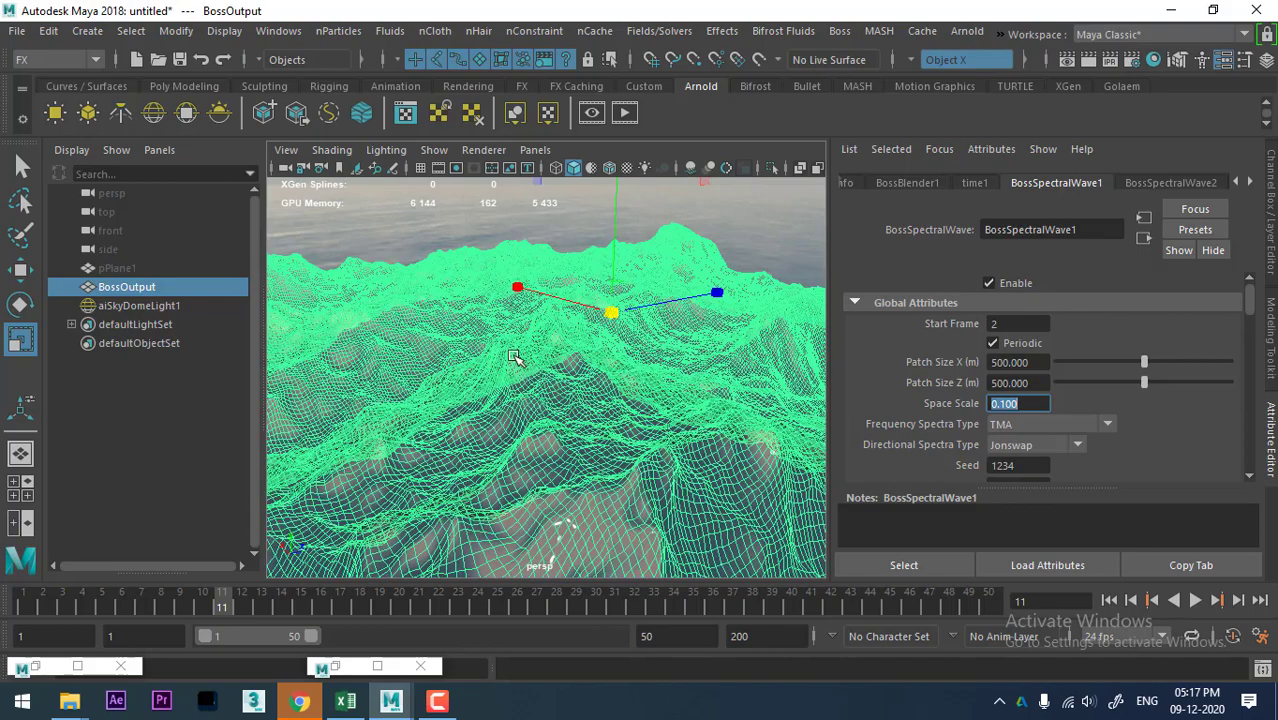
{"action": "left_click", "coordinate": [547, 236]}
{"action": "mouse_move", "coordinate": [547, 236]}
{"action": "left_mouse_down", "text": "alt"}
{"action": "mouse_move", "coordinate": [506, 314]}
{"action": "mouse_move", "coordinate": [545, 407]}
{"action": "mouse_move", "coordinate": [585, 420]}
{"action": "left_mouse_up", "text": "alt"}
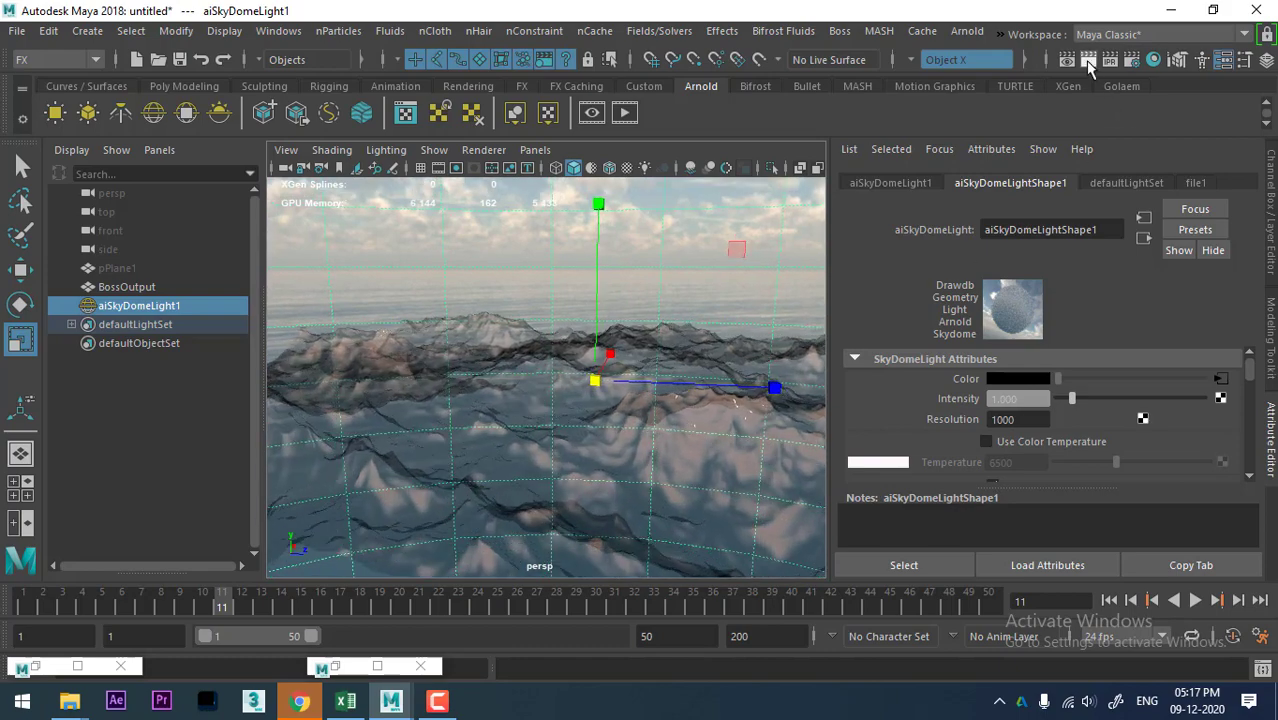
{"action": "left_click", "coordinate": [1088, 60]}
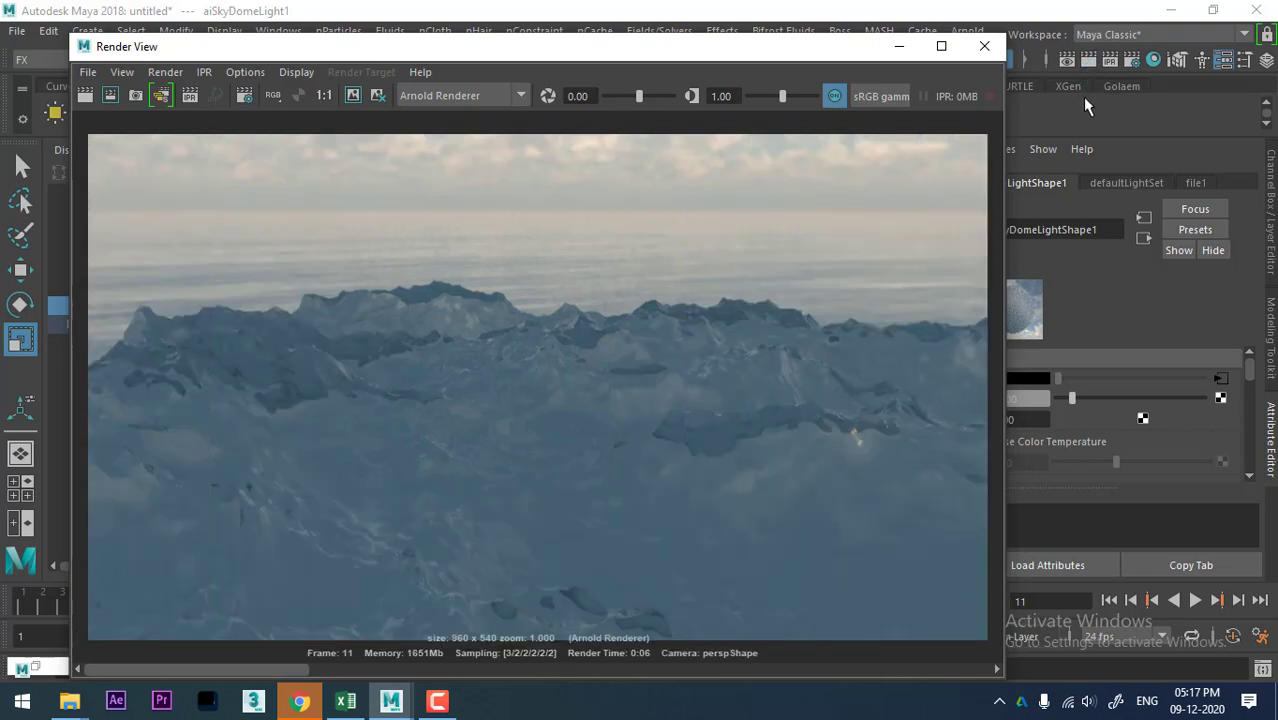
{"action": "left_click", "coordinate": [984, 46]}
{"action": "mouse_move", "coordinate": [733, 276]}
{"action": "left_mouse_down", "text": "alt"}
{"action": "mouse_move", "coordinate": [673, 346]}
{"action": "mouse_move", "coordinate": [662, 316]}
{"action": "left_mouse_up", "text": "alt"}
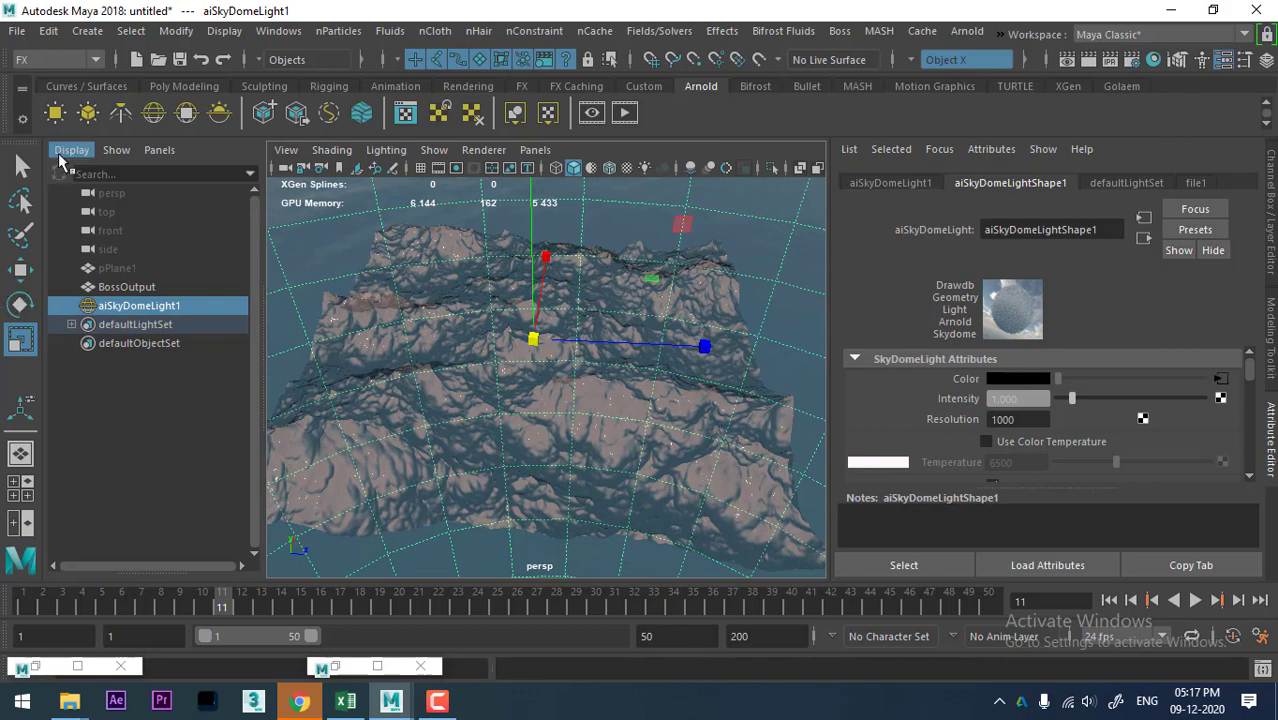
Step: Hide the outliner for a wider perspective view and test-render the ocean
{"action": "left_click", "coordinate": [20, 455]}
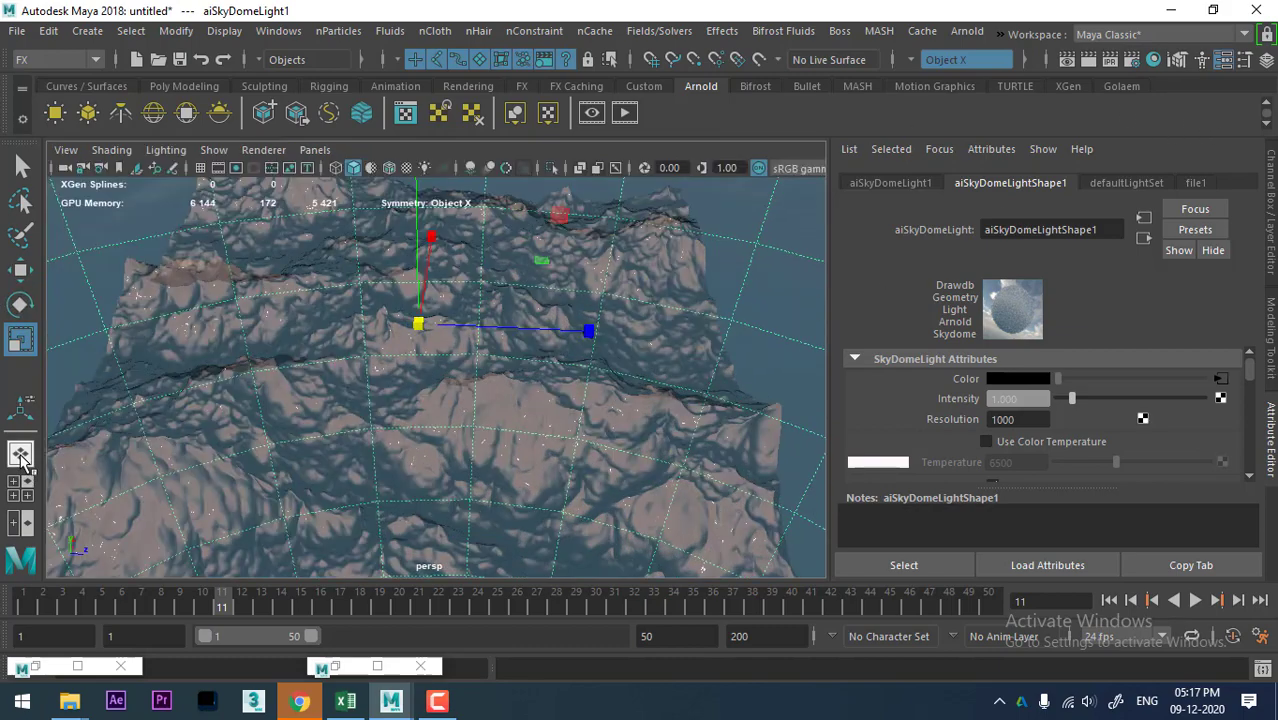
{"action": "scroll", "coordinate": [578, 287], "scroll_direction": "down", "scroll_amount": 3}
{"action": "scroll", "coordinate": [571, 365], "scroll_direction": "up", "scroll_amount": 3}
{"action": "scroll", "coordinate": [571, 365], "scroll_direction": "up", "scroll_amount": 2}
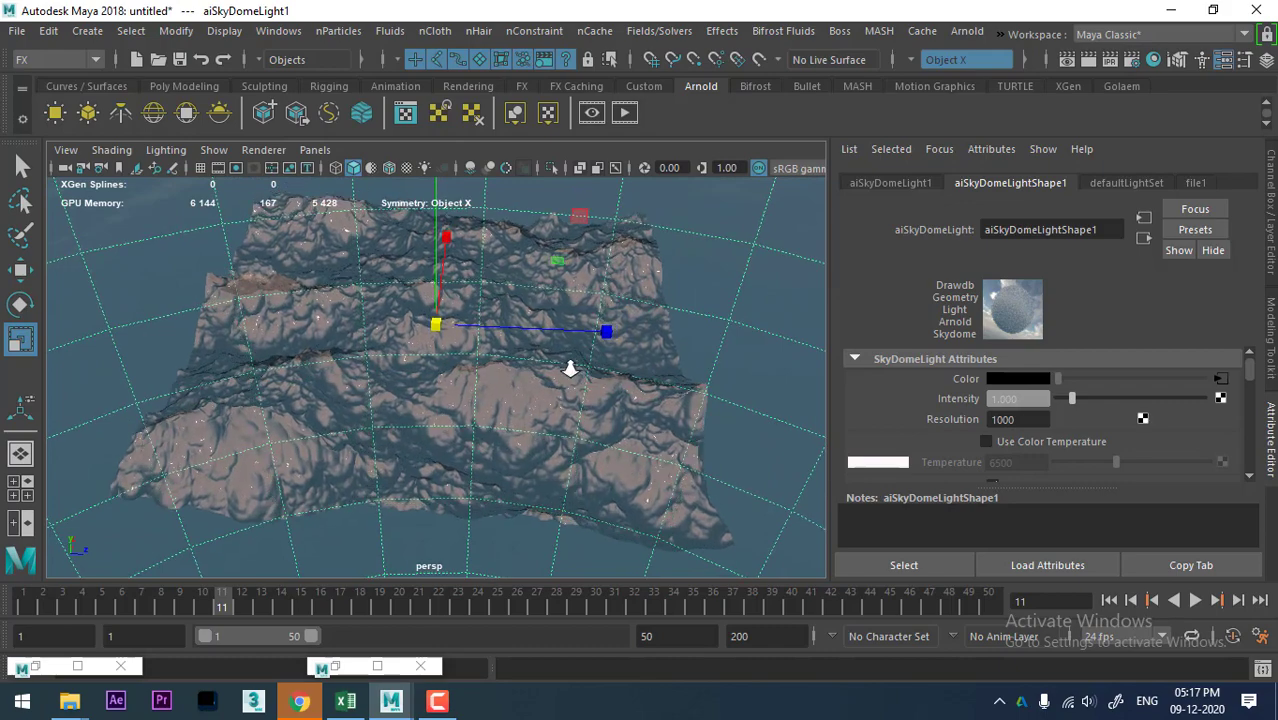
{"action": "left_click", "coordinate": [1087, 62]}
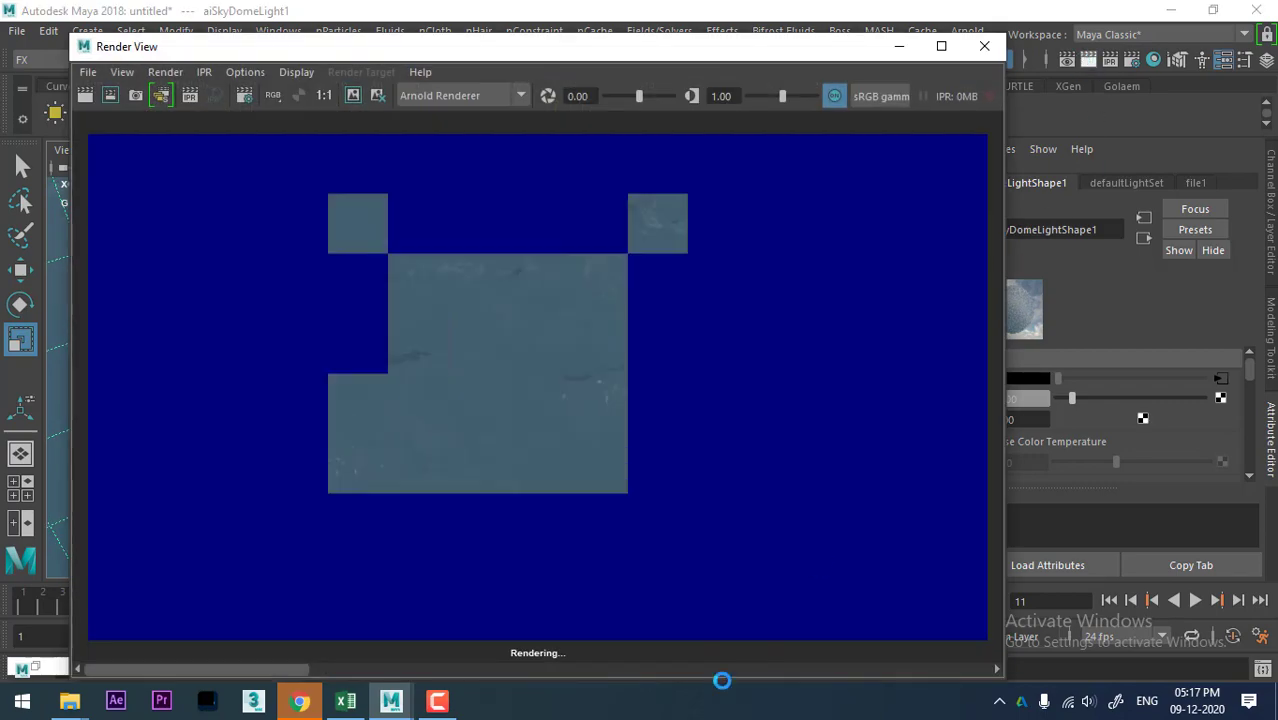
{"action": "left_click", "coordinate": [440, 702]}
{"action": "left_click", "coordinate": [450, 705]}
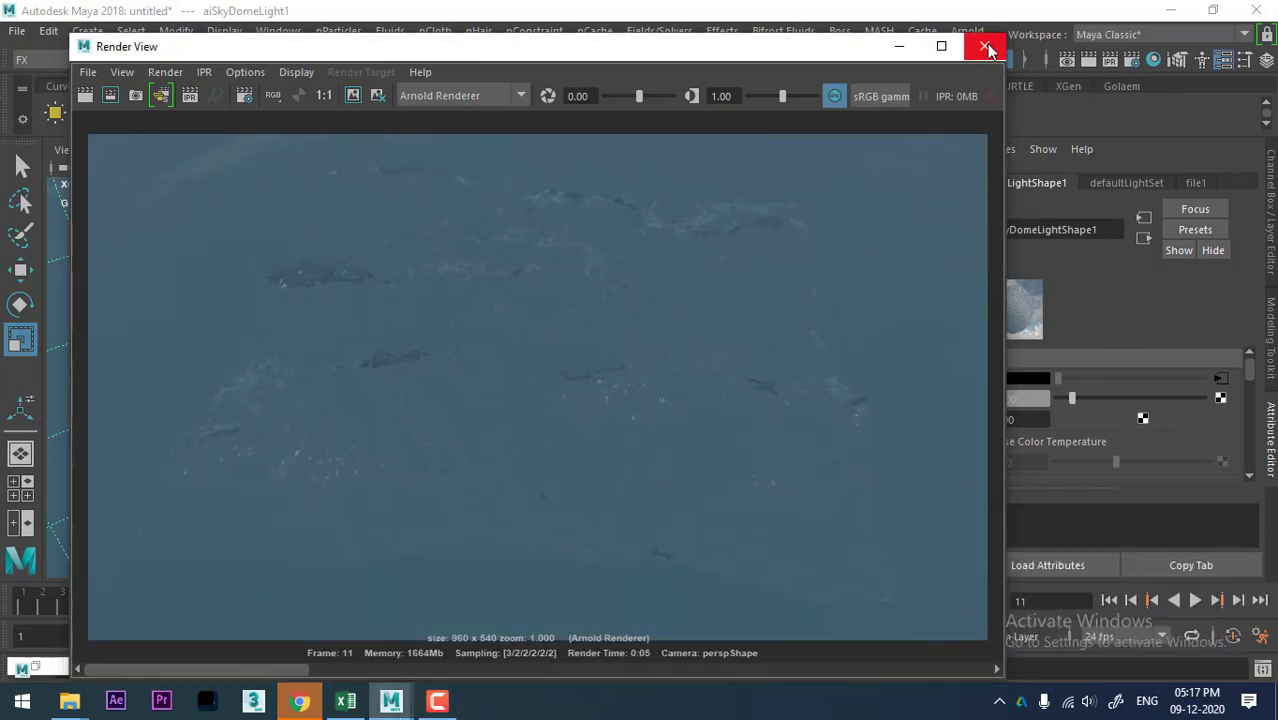
{"action": "left_click", "coordinate": [984, 46]}
Step: Render the ocean again with the camera orbited toward the horizon
{"action": "mouse_move", "coordinate": [545, 406]}
{"action": "left_mouse_down", "text": "alt"}
{"action": "mouse_move", "coordinate": [513, 365]}
{"action": "mouse_move", "coordinate": [516, 434]}
{"action": "mouse_move", "coordinate": [502, 418]}
{"action": "left_mouse_up", "text": "alt"}
{"action": "left_click", "coordinate": [1090, 60]}
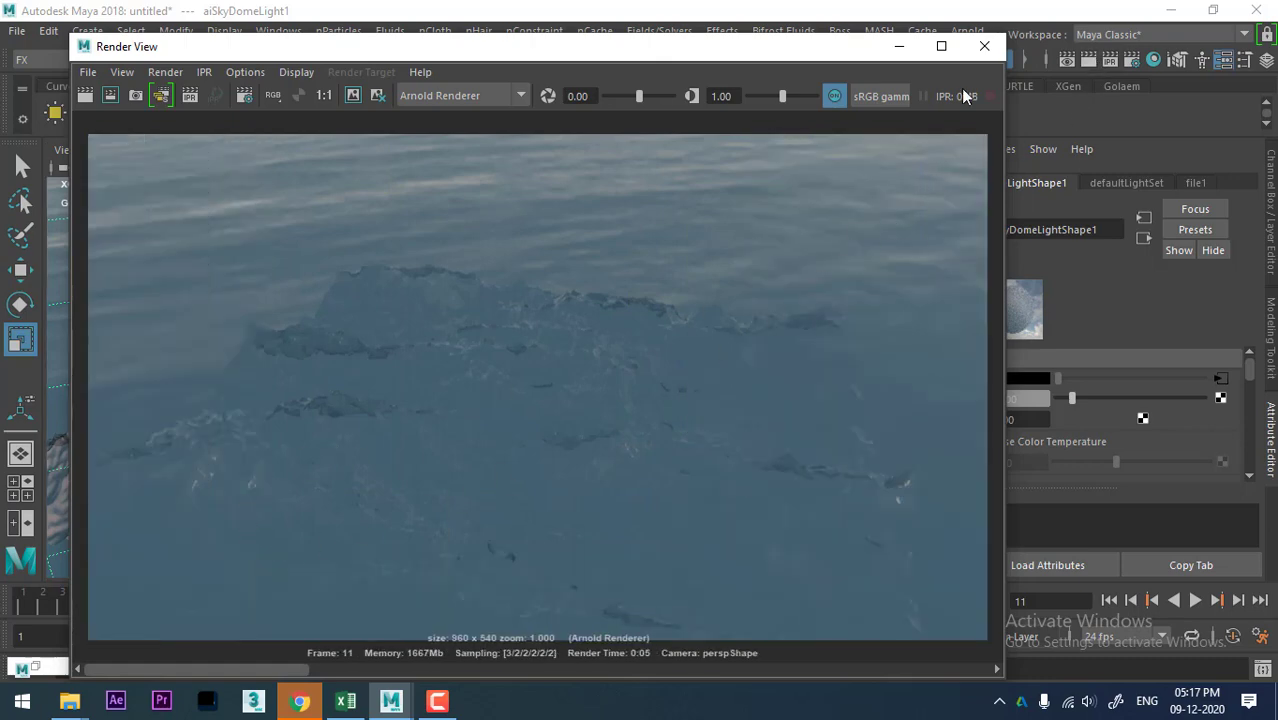
{"action": "left_click", "coordinate": [983, 47]}
{"action": "mouse_move", "coordinate": [600, 370]}
{"action": "left_mouse_down", "text": "alt"}
{"action": "mouse_move", "coordinate": [491, 351]}
{"action": "mouse_move", "coordinate": [490, 385]}
{"action": "mouse_move", "coordinate": [419, 371]}
{"action": "mouse_move", "coordinate": [414, 448]}
{"action": "mouse_move", "coordinate": [371, 460]}
{"action": "mouse_move", "coordinate": [452, 430]}
{"action": "left_mouse_up", "text": "alt"}
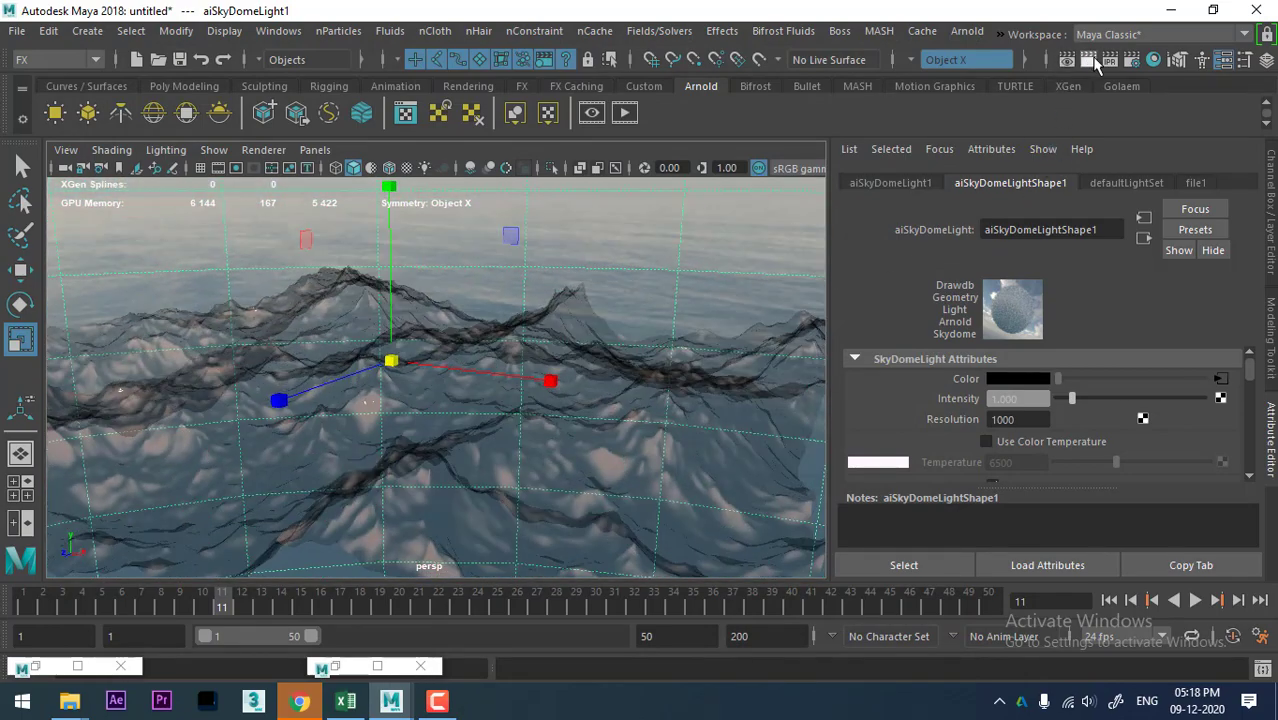
Step: Render the frame, then set the sky dome light Intensity to 5, then 2.5
{"action": "left_click", "coordinate": [1088, 59]}
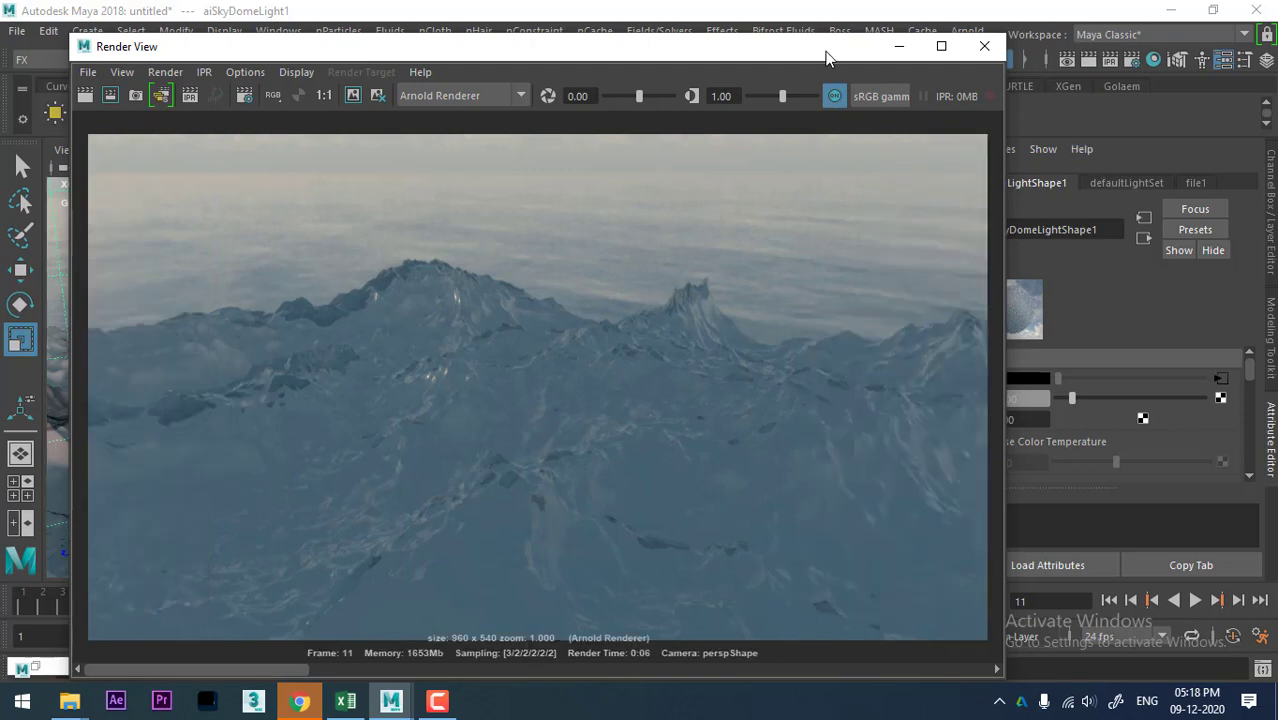
{"action": "left_click_drag", "start_coordinate": [817, 51], "coordinate": [845, 474]}
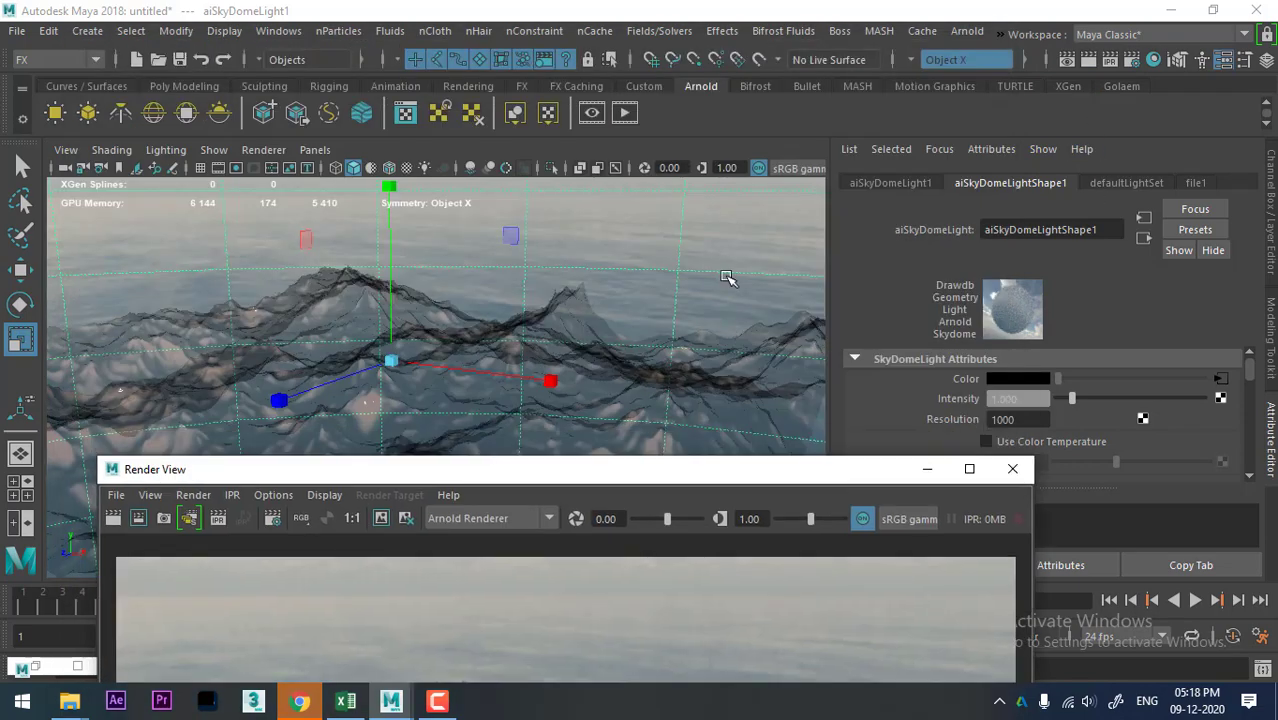
{"action": "left_click", "coordinate": [1034, 400]}
{"action": "type", "text": "5"}
{"action": "key", "text": "Return"}
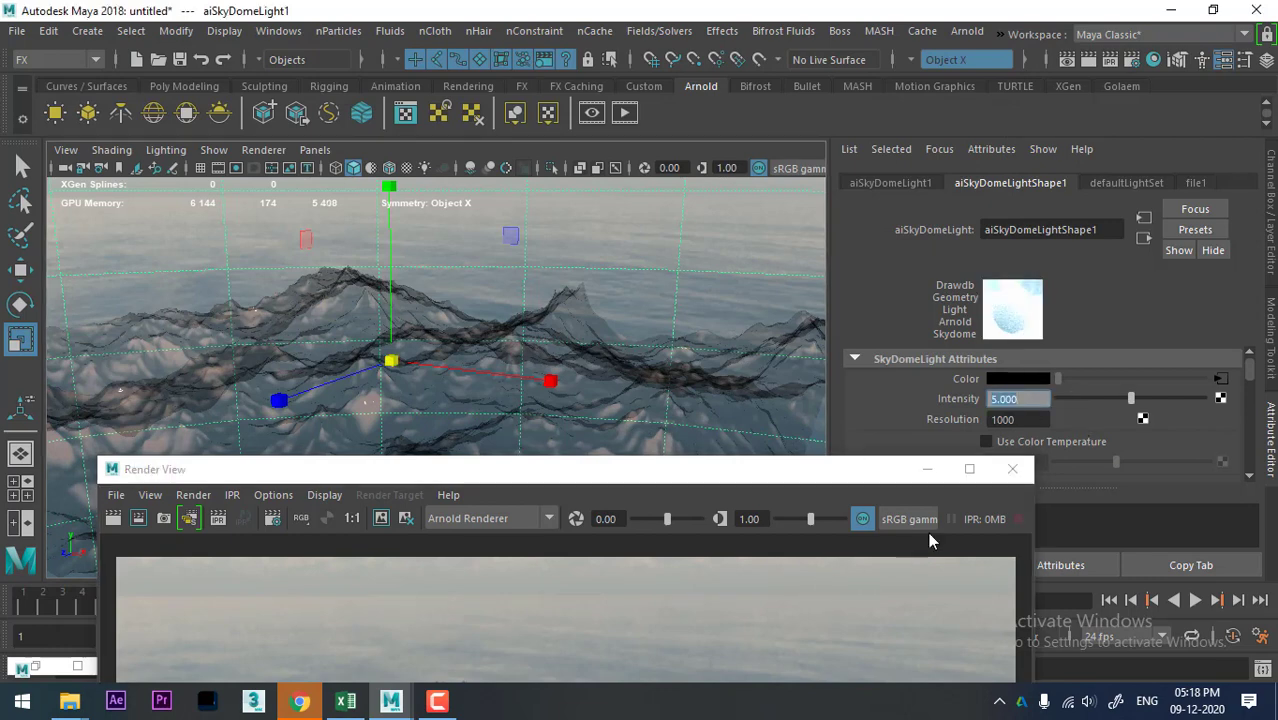
{"action": "type", "text": "2.5"}
{"action": "key", "text": "Return"}
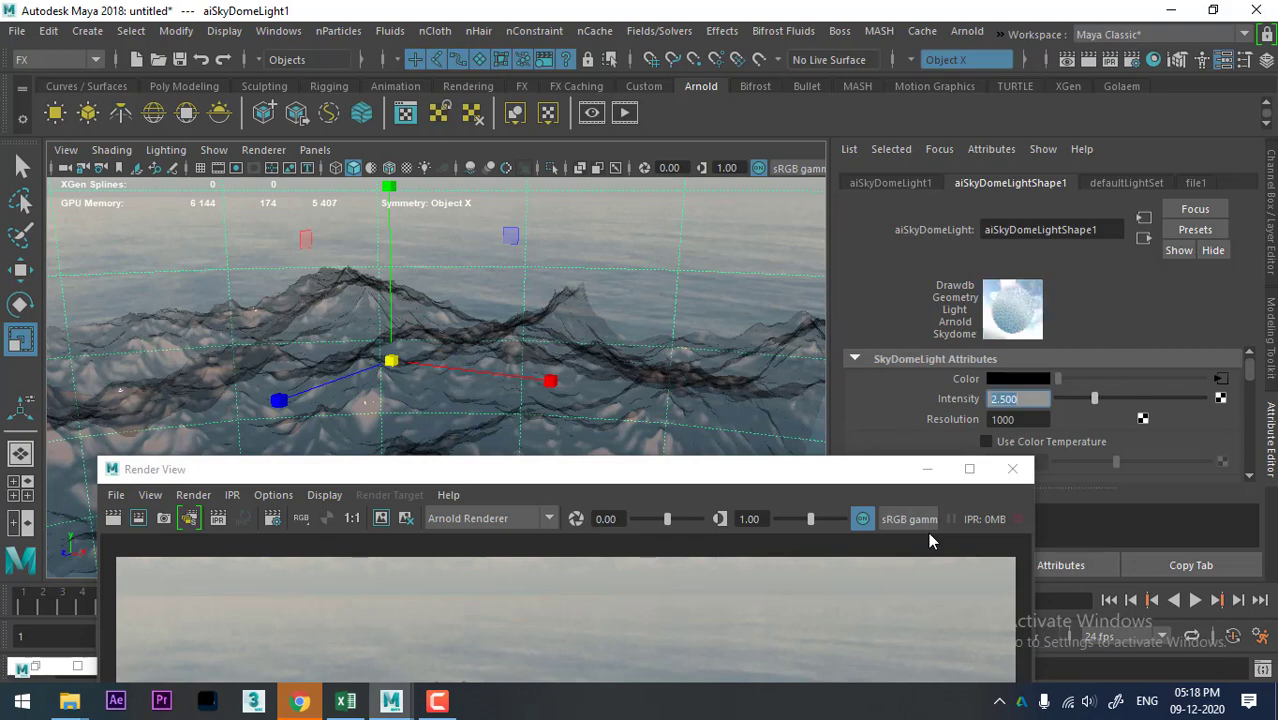
Step: Re-render the ocean with the 2.5 sky dome intensity
{"action": "left_click_drag", "start_coordinate": [783, 472], "coordinate": [863, 144]}
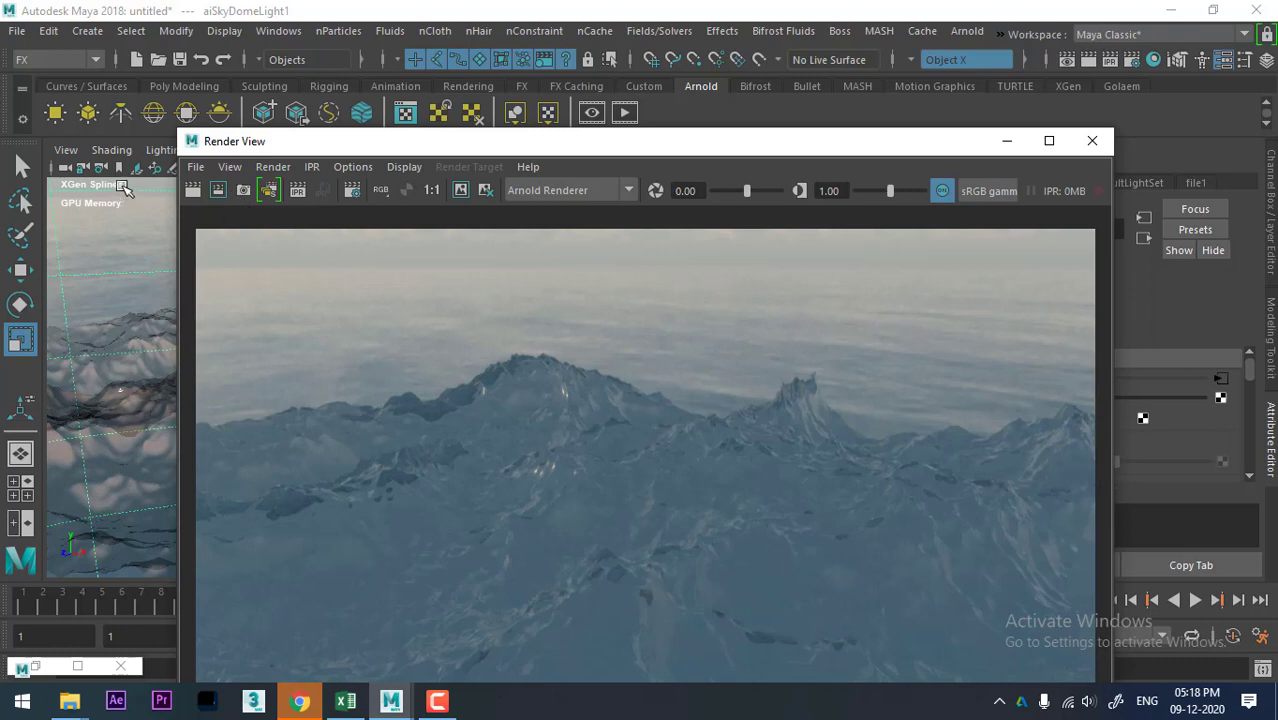
{"action": "left_click", "coordinate": [192, 190]}
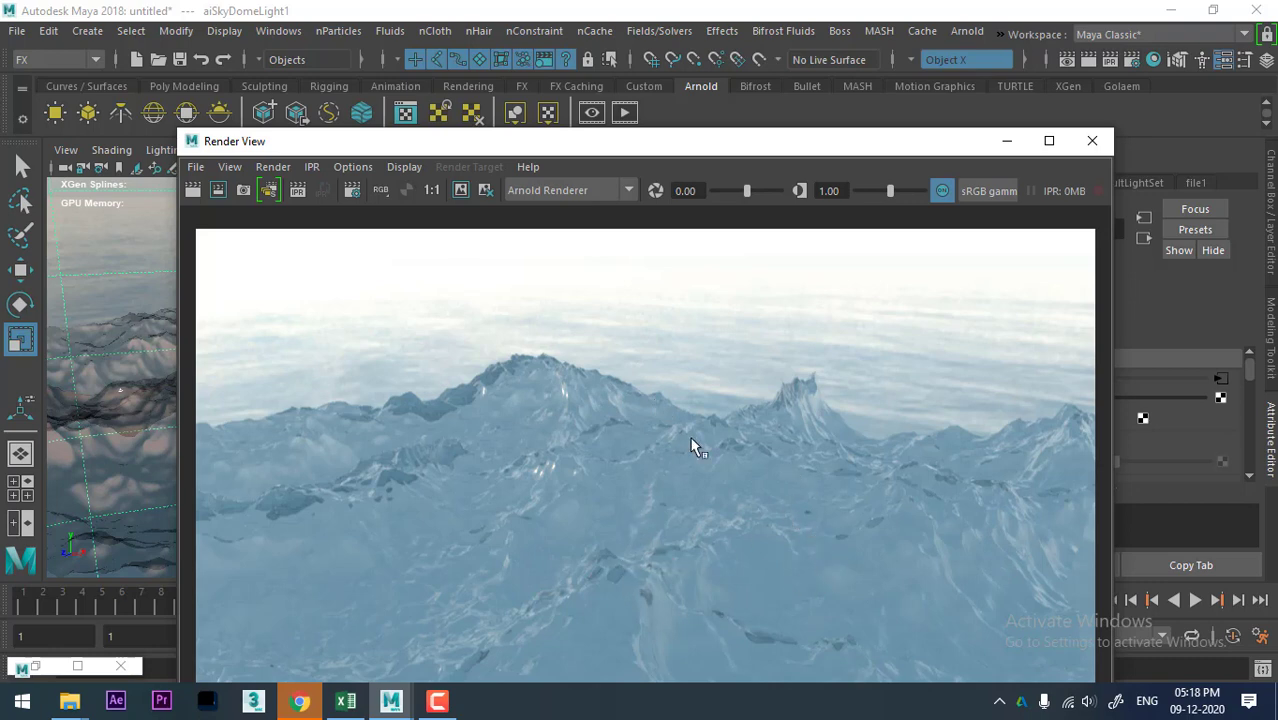
{"action": "left_click_drag", "start_coordinate": [727, 147], "coordinate": [714, 85]}
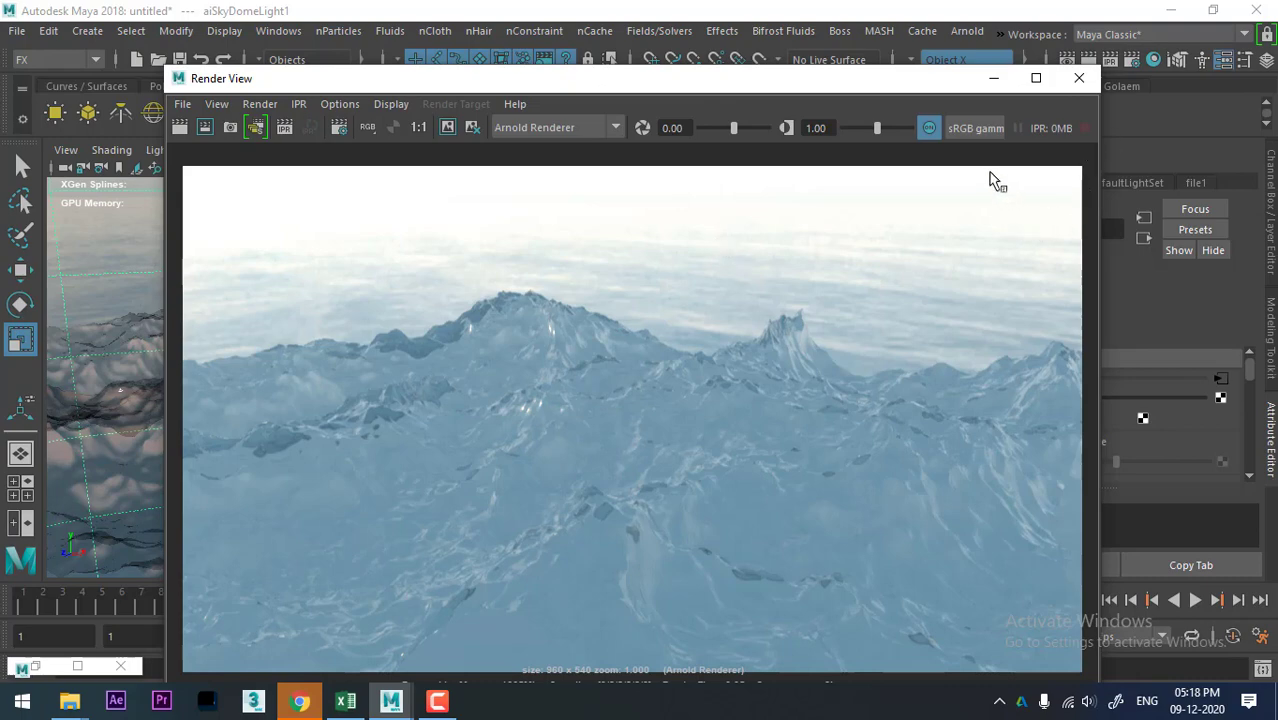
Step: Select the ocean surface mesh and show its BossSpectralWave1 attributes
{"action": "left_click", "coordinate": [1000, 84]}
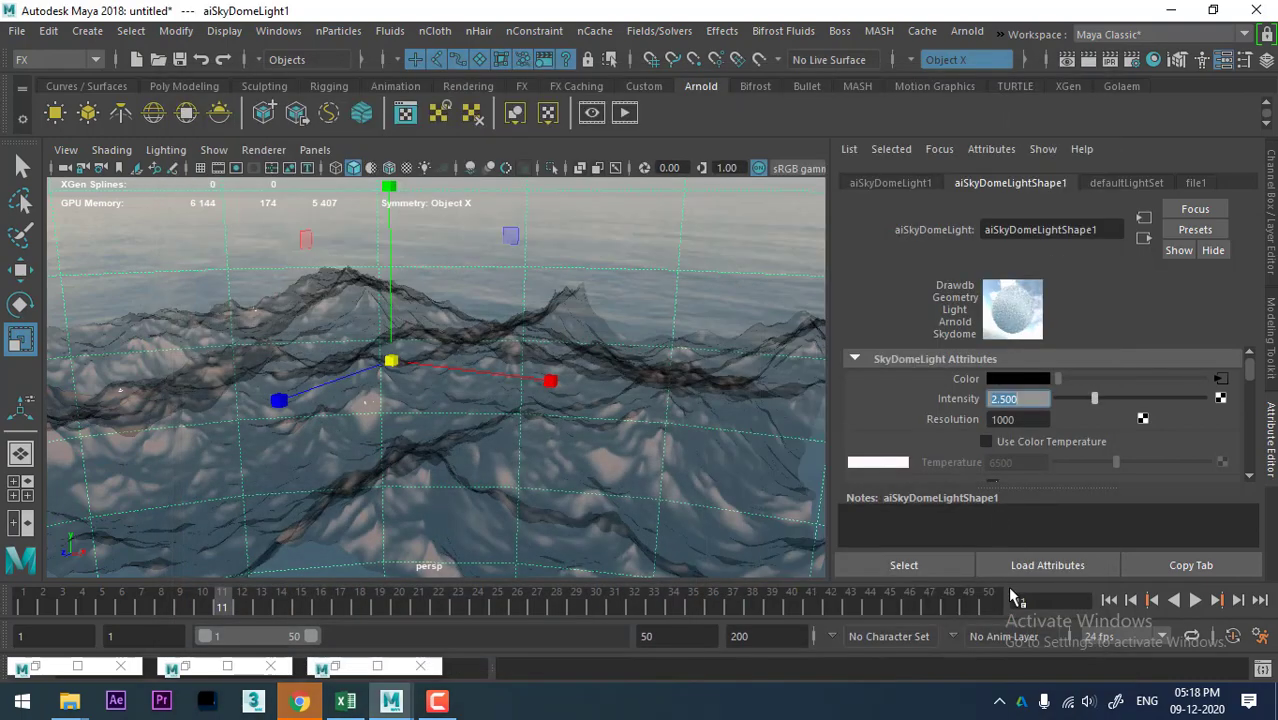
{"action": "scroll", "coordinate": [977, 457], "scroll_direction": "down", "scroll_amount": 5}
{"action": "scroll", "coordinate": [977, 457], "scroll_direction": "down", "scroll_amount": 2}
{"action": "scroll", "coordinate": [977, 460], "scroll_direction": "down", "scroll_amount": 3}
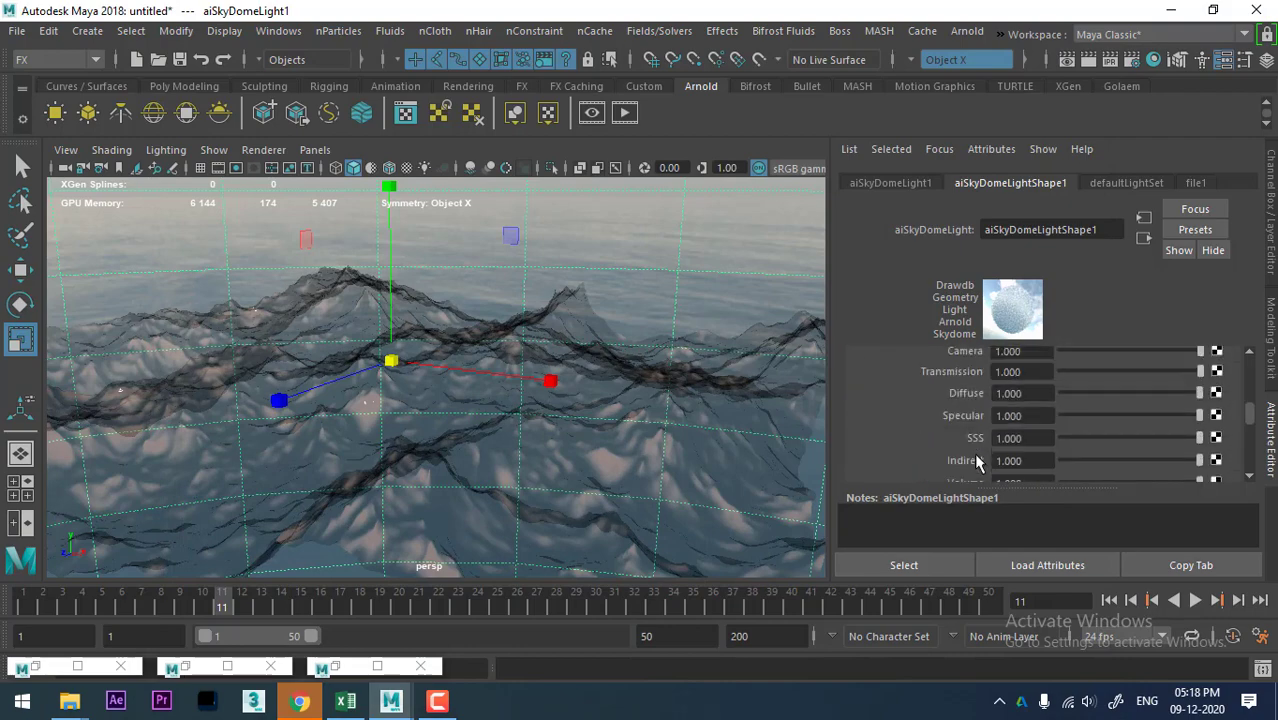
{"action": "left_click", "coordinate": [610, 416]}
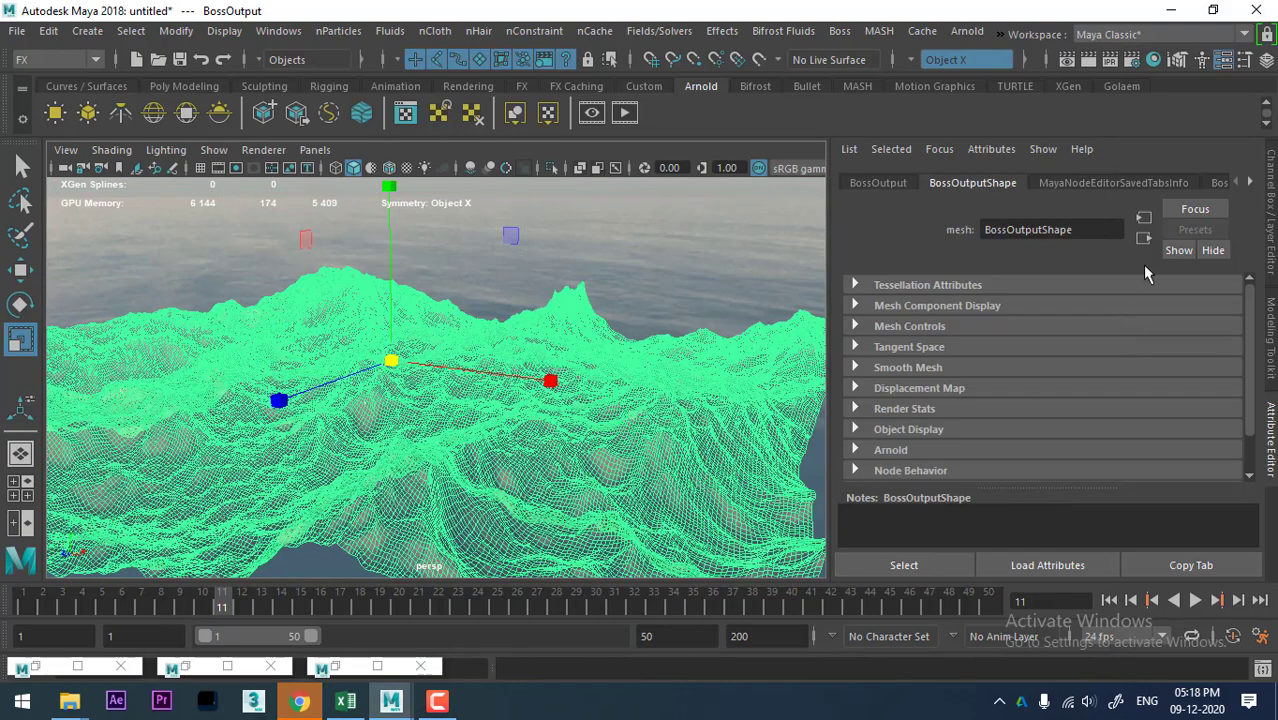
{"action": "left_click", "coordinate": [1220, 186]}
{"action": "left_click", "coordinate": [1249, 182]}
{"action": "left_click", "coordinate": [1249, 182]}
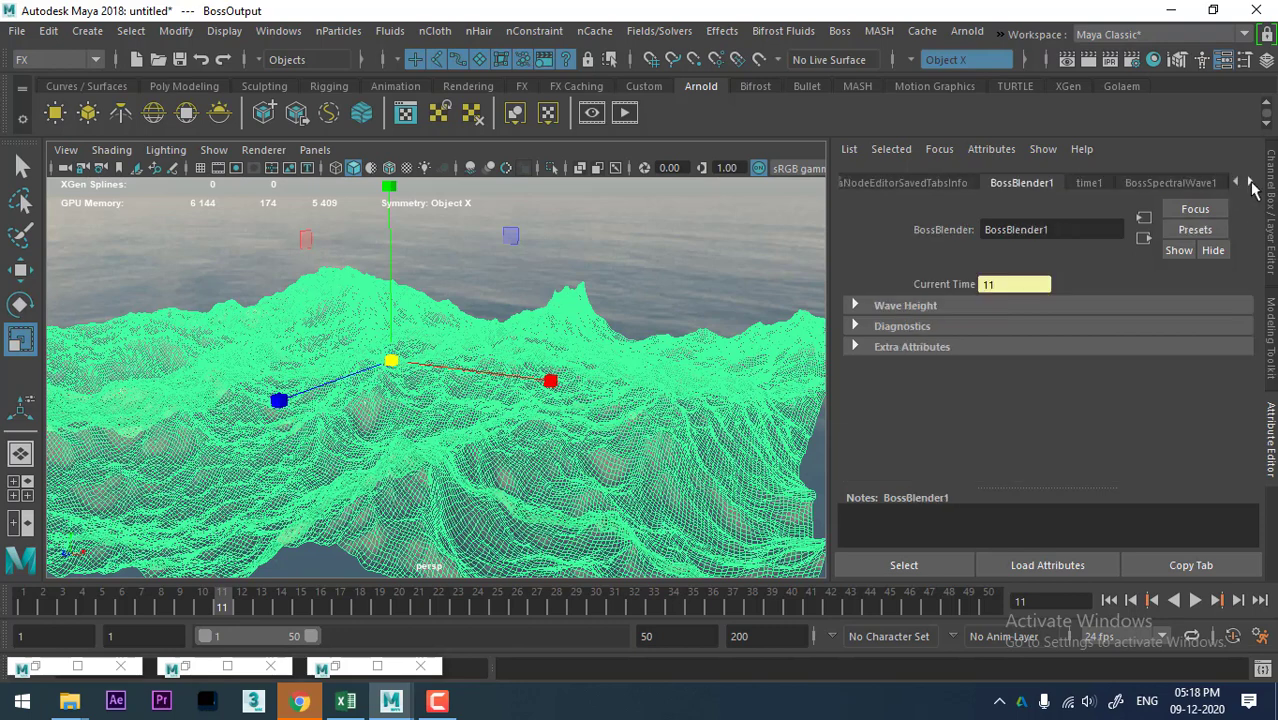
{"action": "left_click", "coordinate": [1249, 182]}
{"action": "left_click", "coordinate": [1056, 183]}
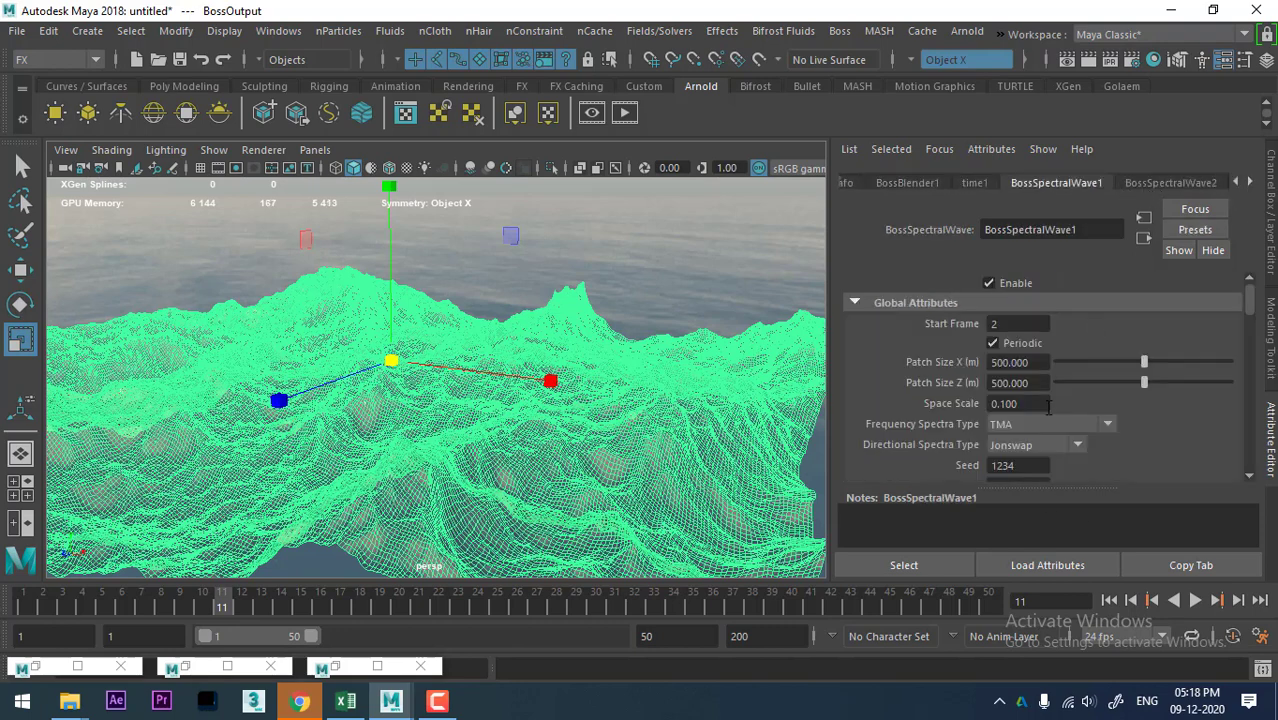
Step: Set the BossSpectralWave1 foam Cusp Min to 1.000
{"action": "scroll", "coordinate": [1050, 383], "scroll_direction": "down", "scroll_amount": 2}
{"action": "scroll", "coordinate": [1050, 385], "scroll_direction": "down", "scroll_amount": 3}
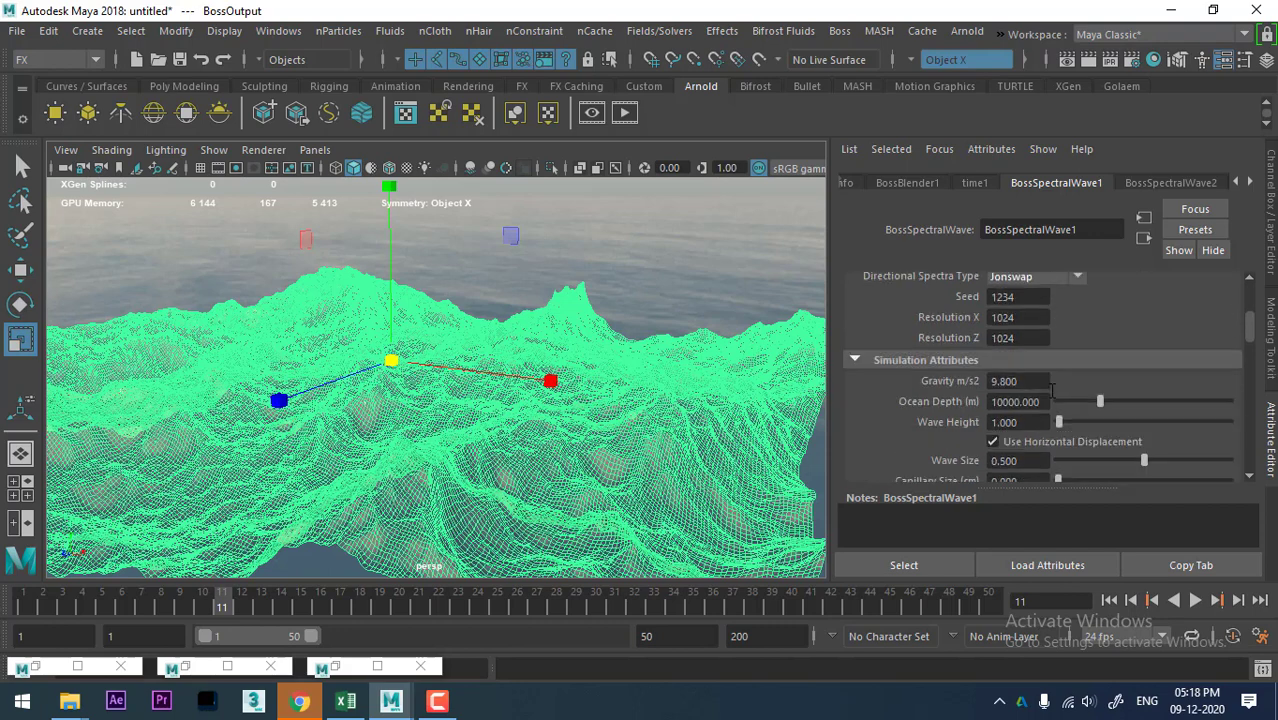
{"action": "scroll", "coordinate": [1052, 390], "scroll_direction": "down", "scroll_amount": 2}
{"action": "scroll", "coordinate": [1052, 390], "scroll_direction": "down", "scroll_amount": 2}
{"action": "scroll", "coordinate": [1052, 396], "scroll_direction": "down", "scroll_amount": 2}
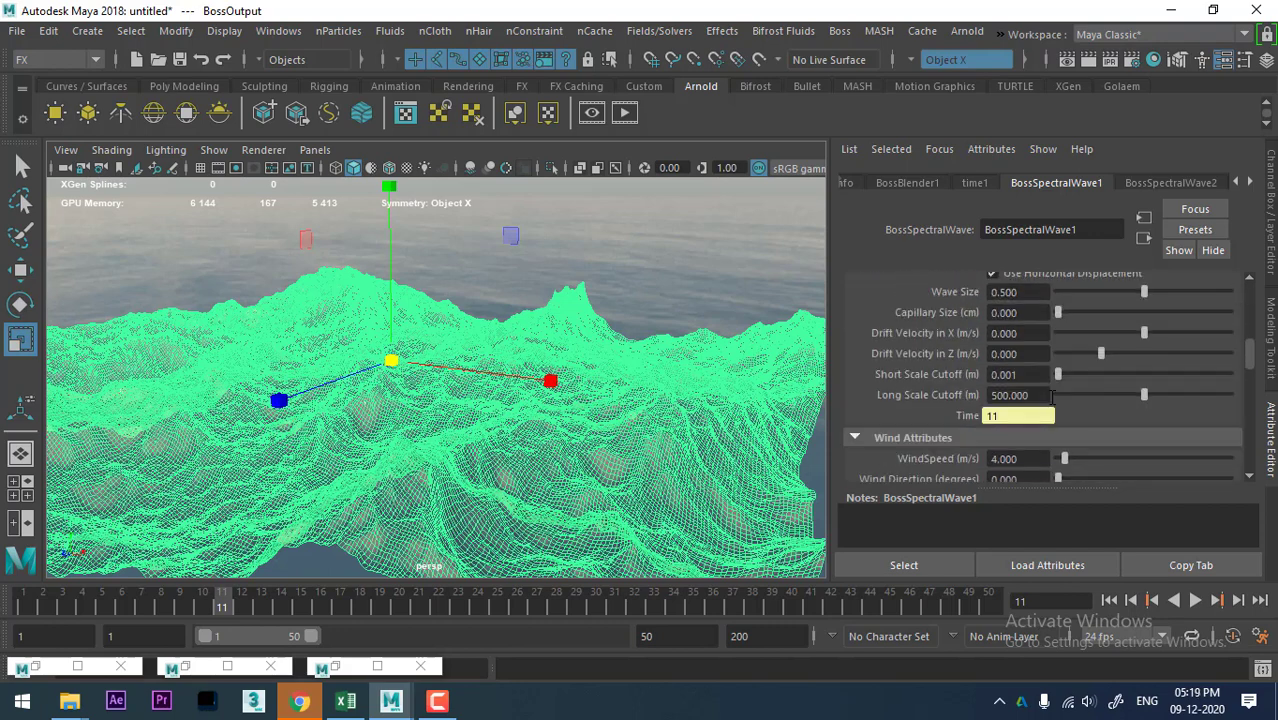
{"action": "scroll", "coordinate": [1051, 397], "scroll_direction": "down", "scroll_amount": 2}
{"action": "scroll", "coordinate": [1050, 398], "scroll_direction": "down", "scroll_amount": 3}
{"action": "scroll", "coordinate": [1050, 400], "scroll_direction": "down", "scroll_amount": 3}
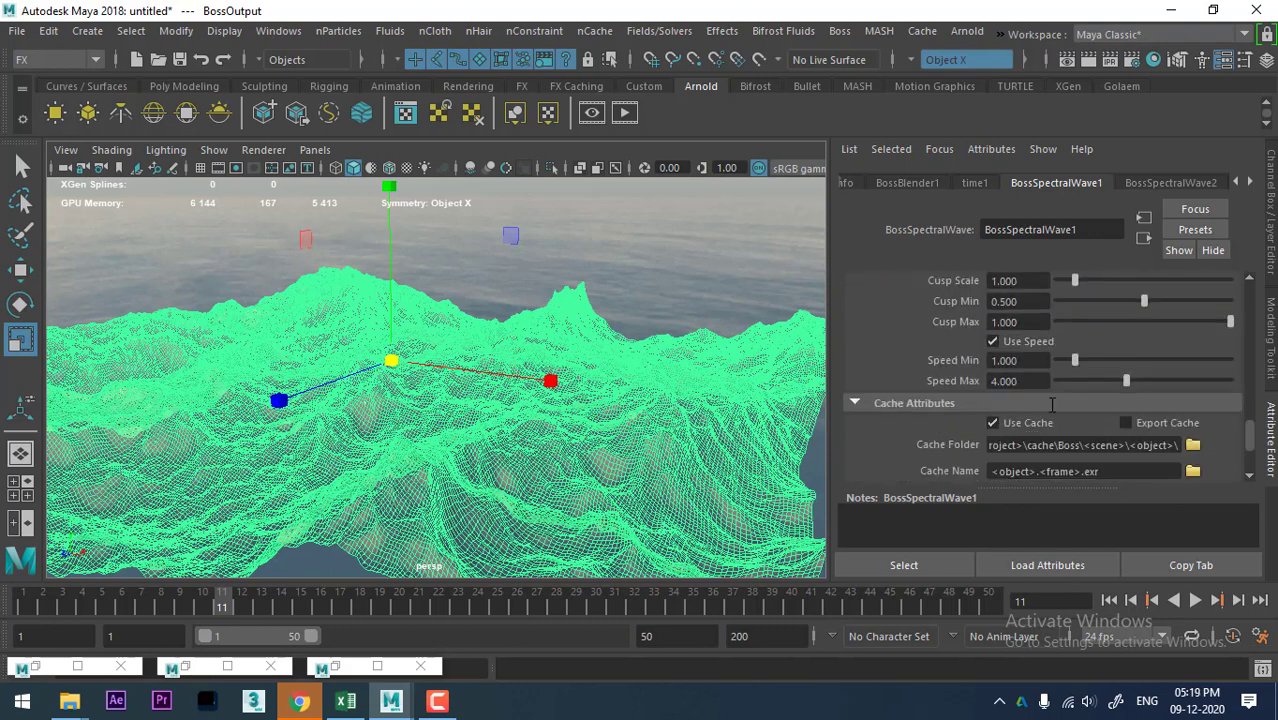
{"action": "scroll", "coordinate": [1051, 402], "scroll_direction": "down", "scroll_amount": 2}
{"action": "scroll", "coordinate": [1050, 400], "scroll_direction": "up", "scroll_amount": 2}
{"action": "scroll", "coordinate": [1048, 400], "scroll_direction": "up", "scroll_amount": 2}
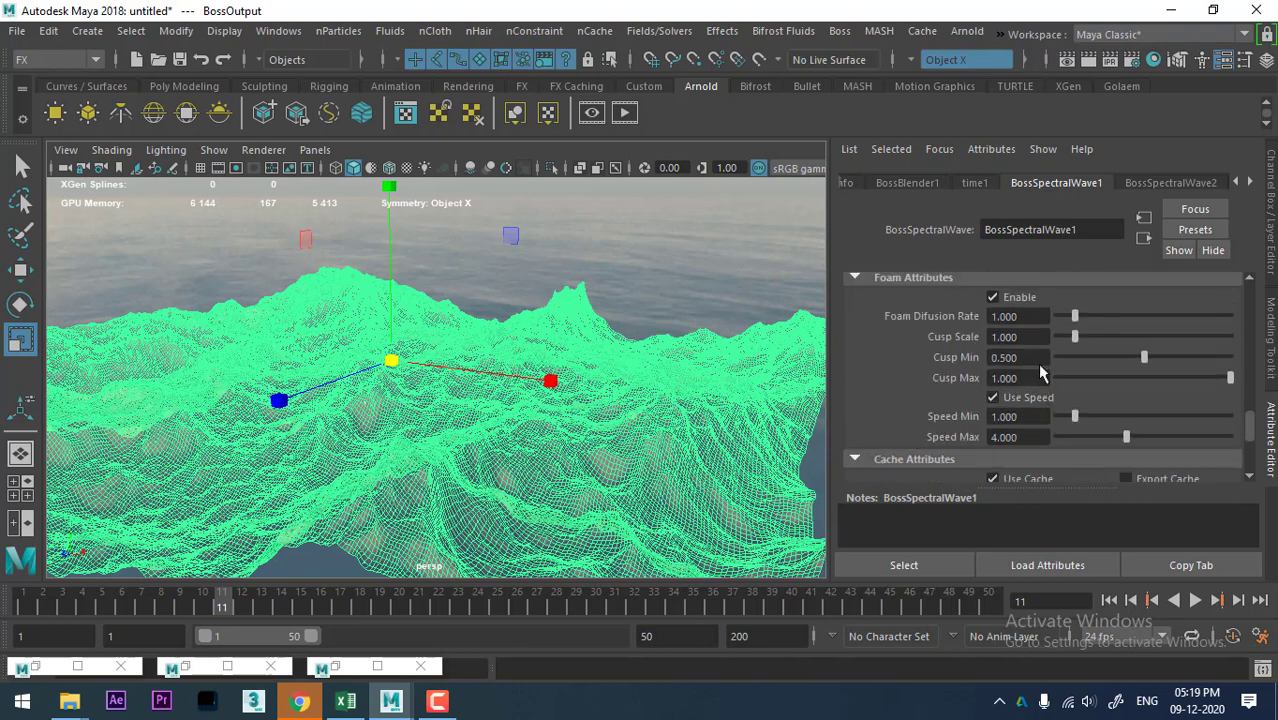
{"action": "left_click_drag", "start_coordinate": [1042, 360], "coordinate": [858, 362]}
{"action": "type", "text": "1"}
{"action": "key", "text": "Return"}
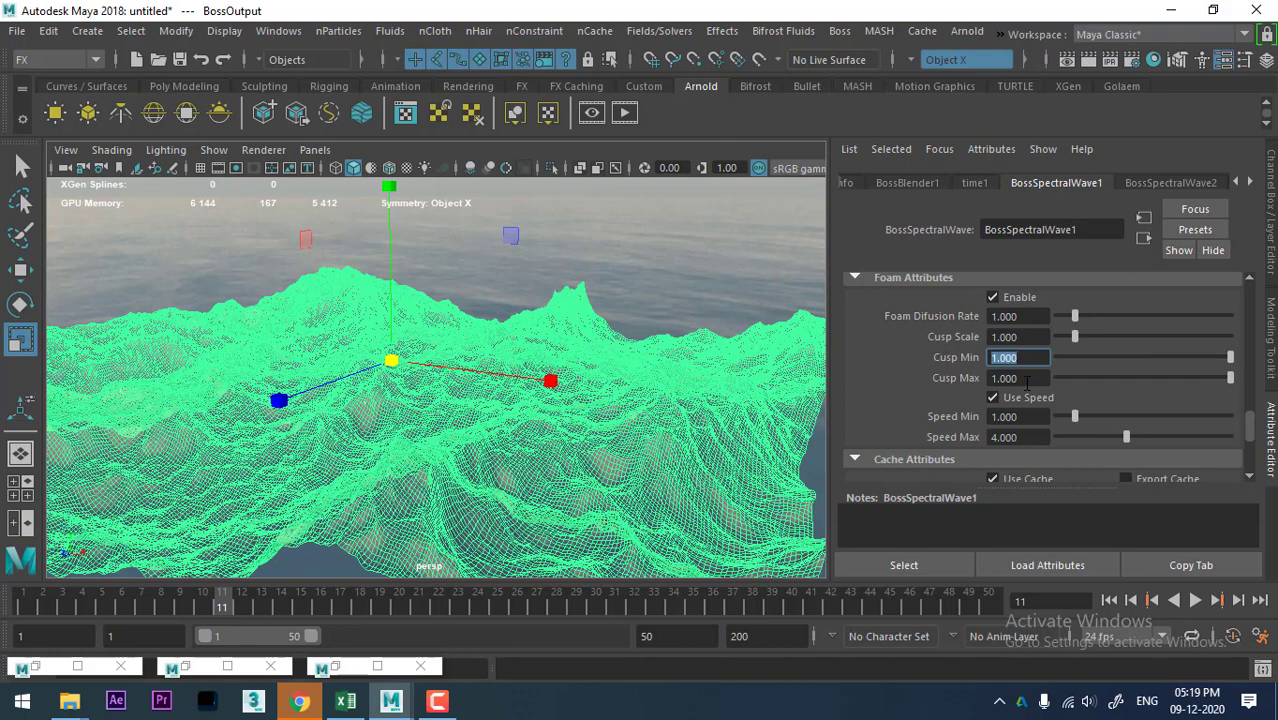
Step: Render the frame and start Save Image, copying the class 32 Bifrost folder path
{"action": "left_click", "coordinate": [1089, 61]}
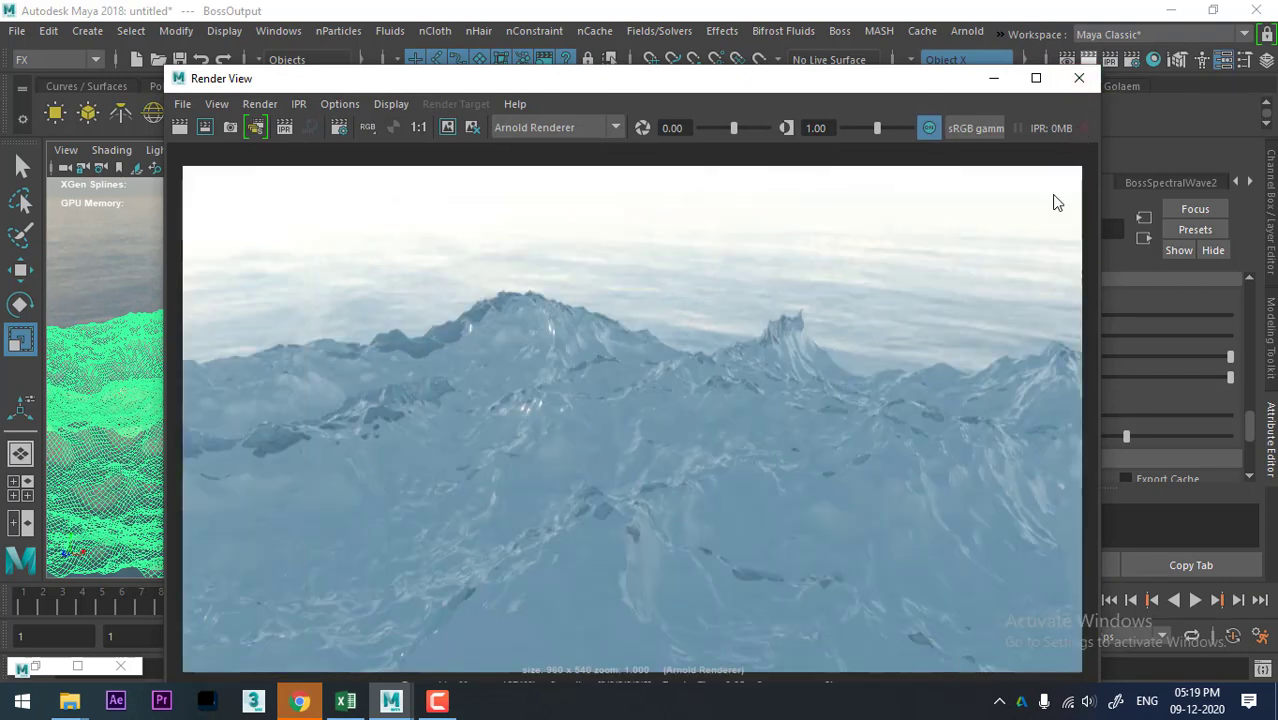
{"action": "left_click", "coordinate": [182, 104]}
{"action": "left_click", "coordinate": [283, 162]}
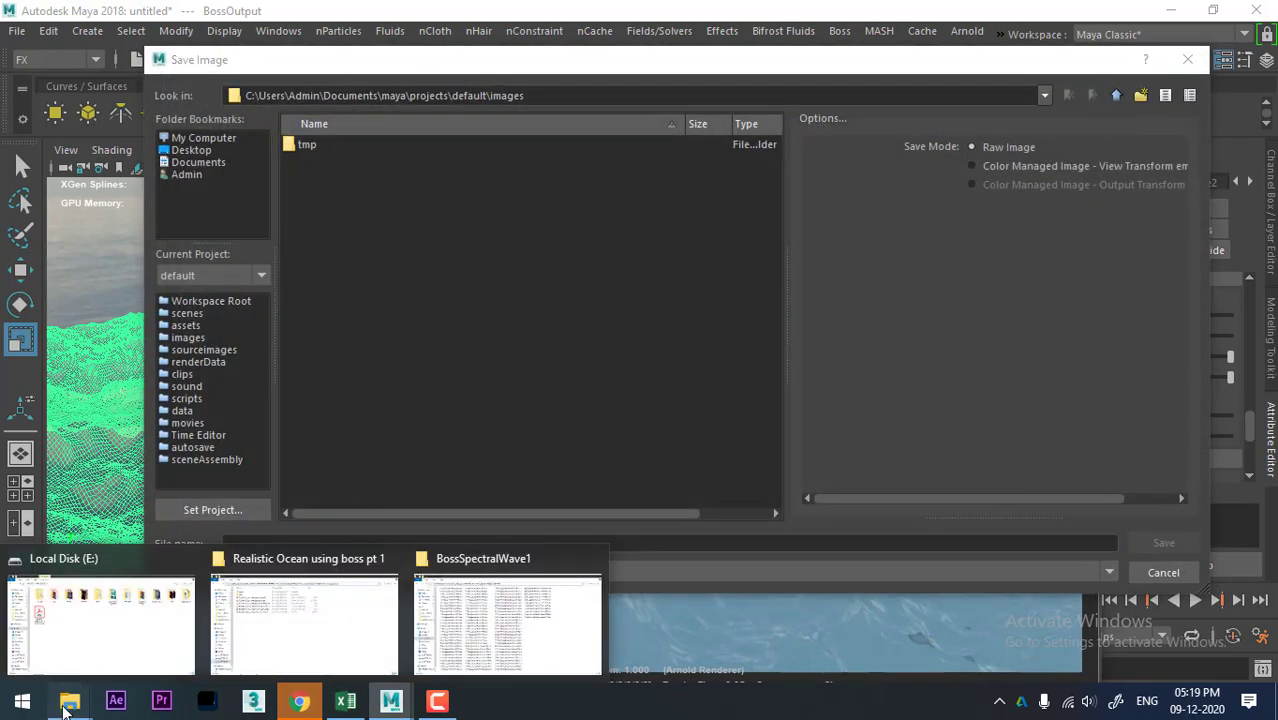
{"action": "mouse_move", "coordinate": [69, 701]}
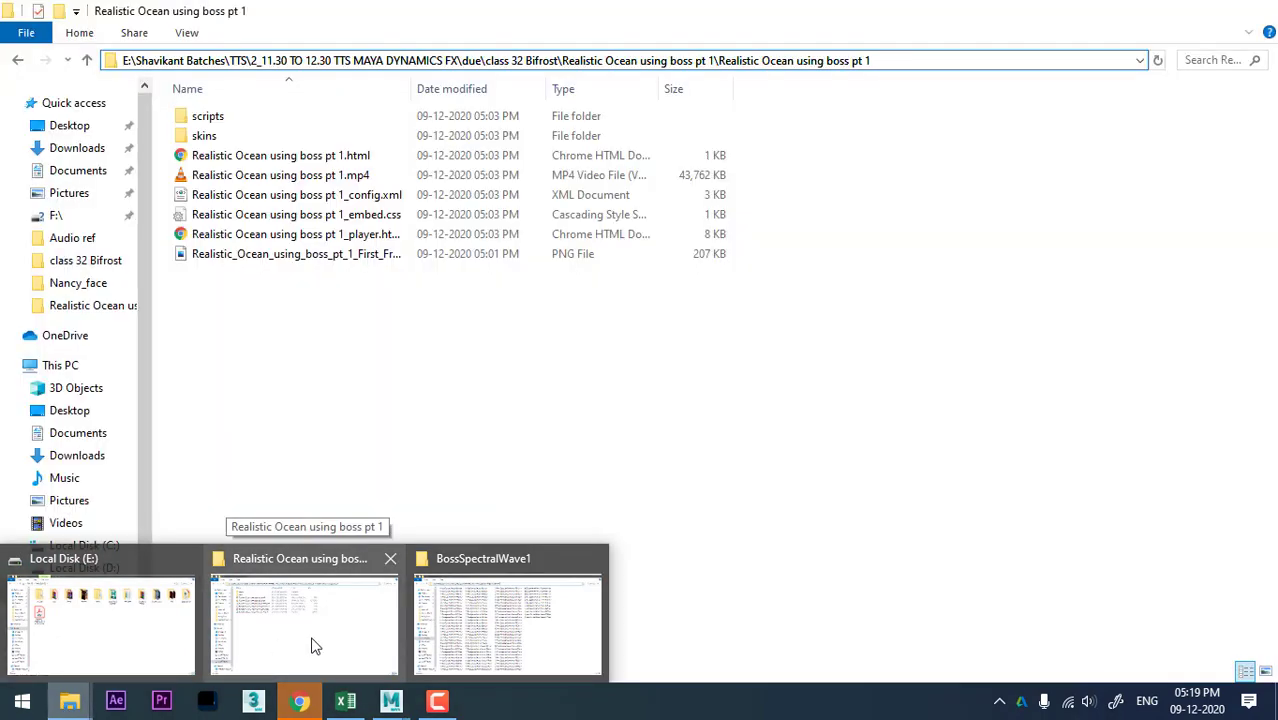
{"action": "left_click", "coordinate": [312, 643]}
{"action": "left_click", "coordinate": [812, 60]}
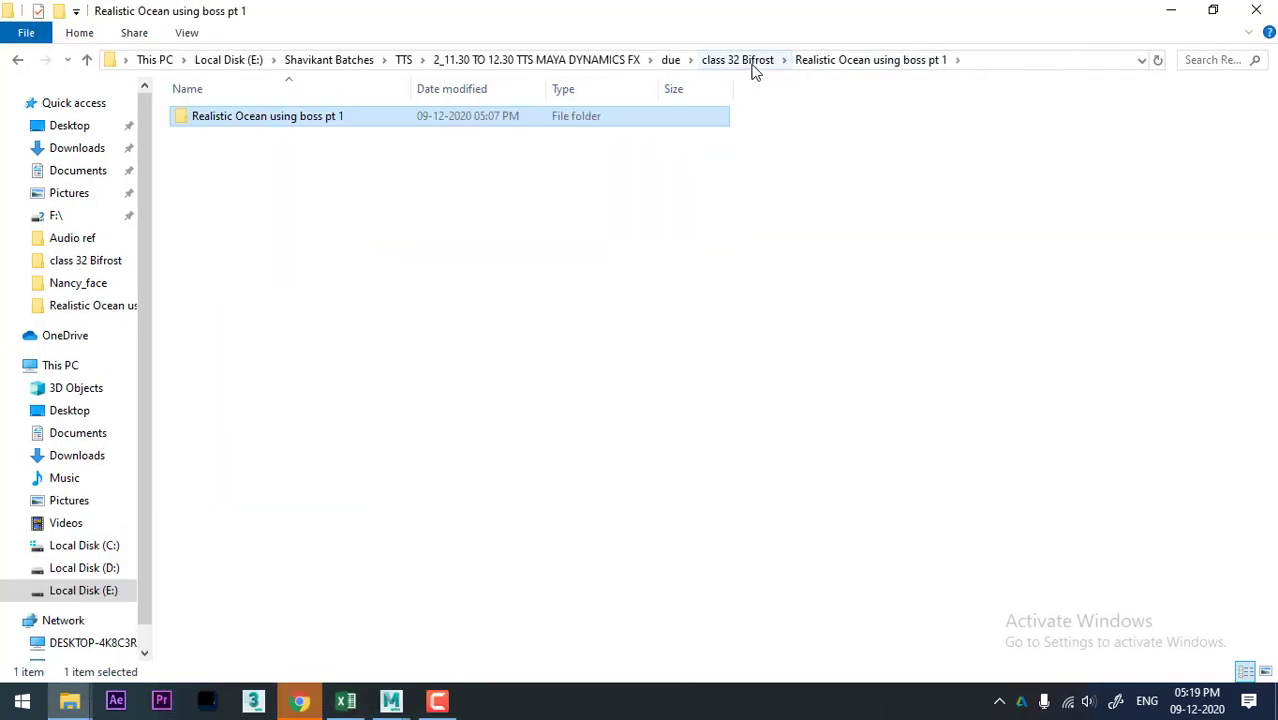
{"action": "left_click", "coordinate": [745, 60]}
{"action": "left_click", "coordinate": [858, 60]}
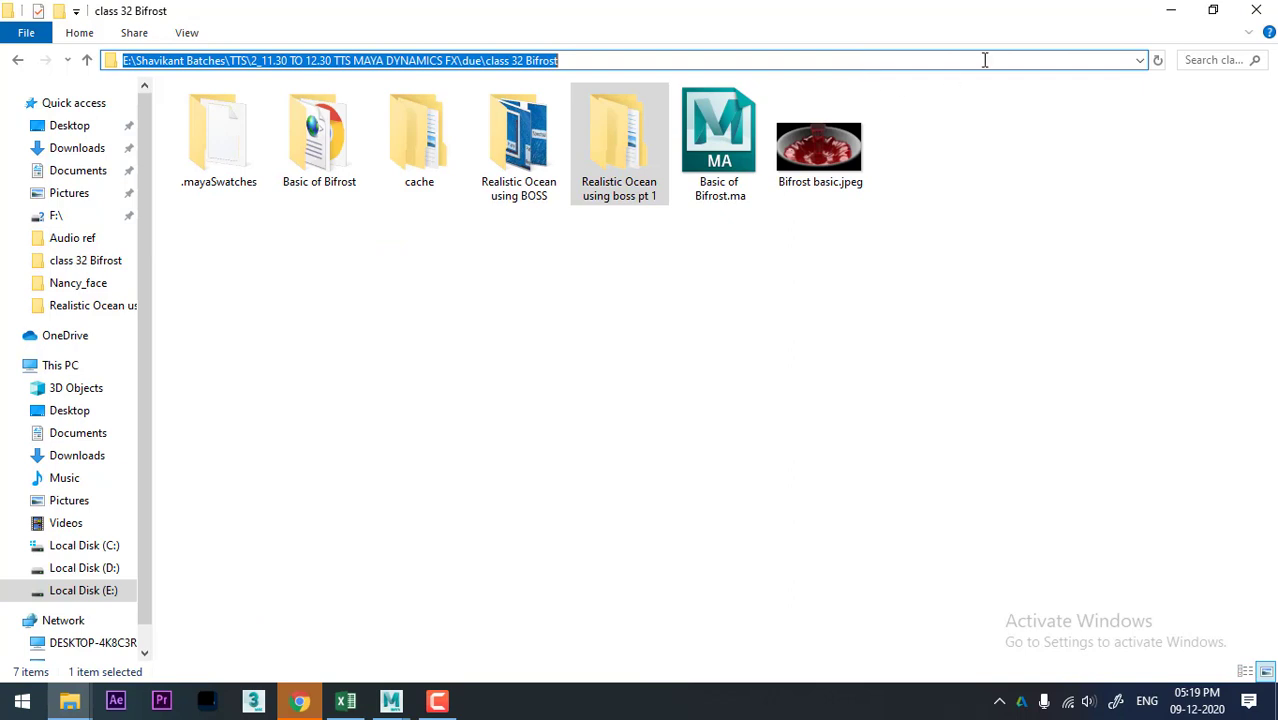
{"action": "left_click", "coordinate": [1169, 18]}
Step: Save the render image as boss 2 in the class 32 Bifrost folder
{"action": "type", "text": "E:\\Shavikant Batches\\TTS\\2_11.30 TO 12.30 TTS MAYA DYNAMICS FX\\due\\class 32 Bifrost"}
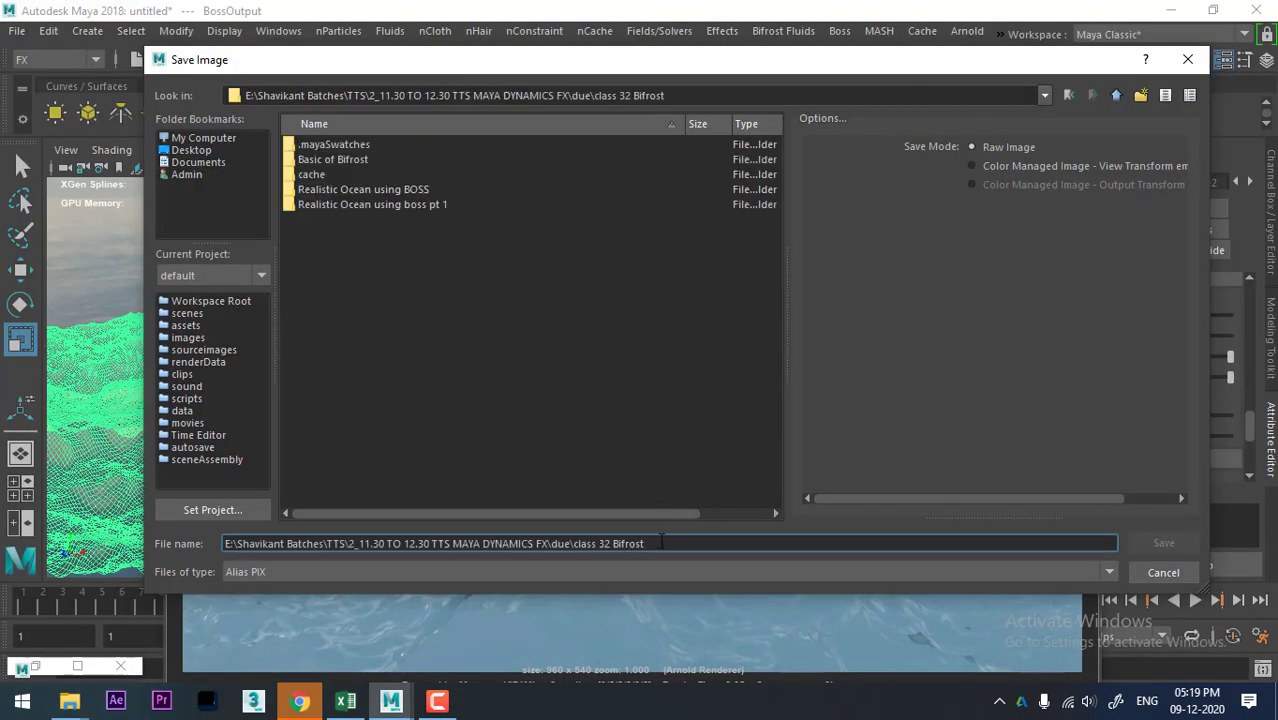
{"action": "key", "text": "ctrl+a"}
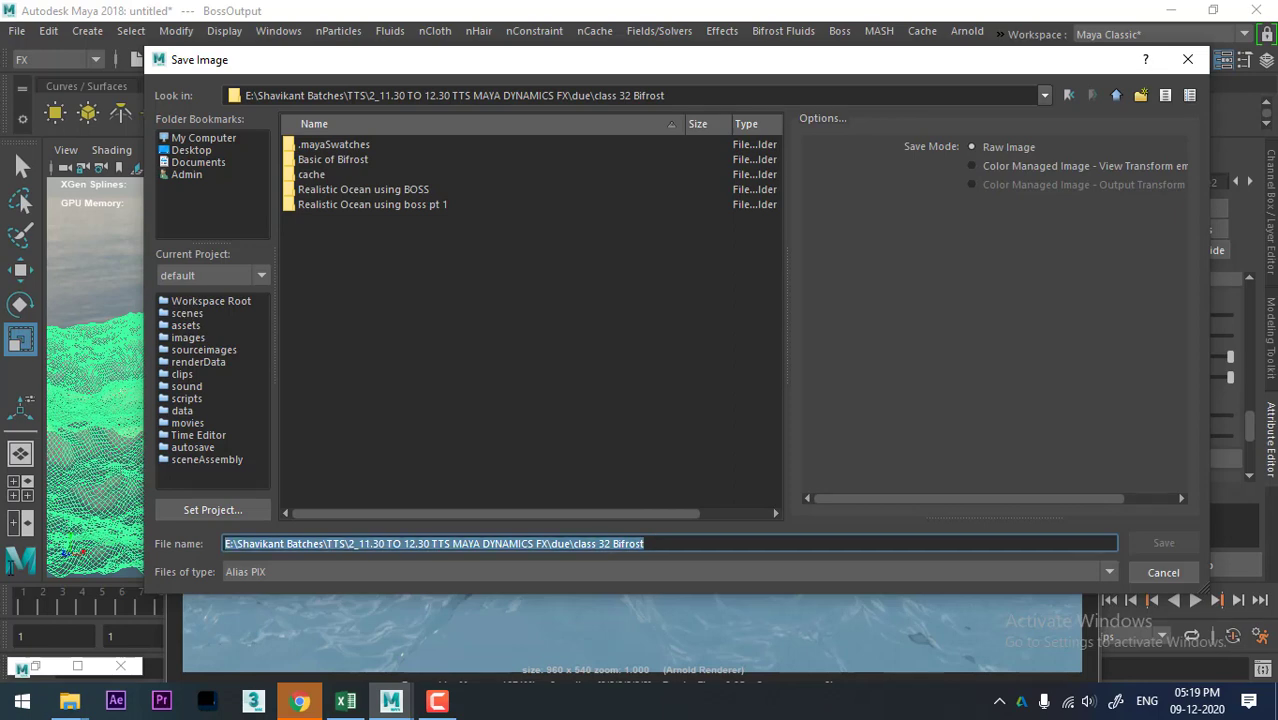
{"action": "type", "text": "boss 2"}
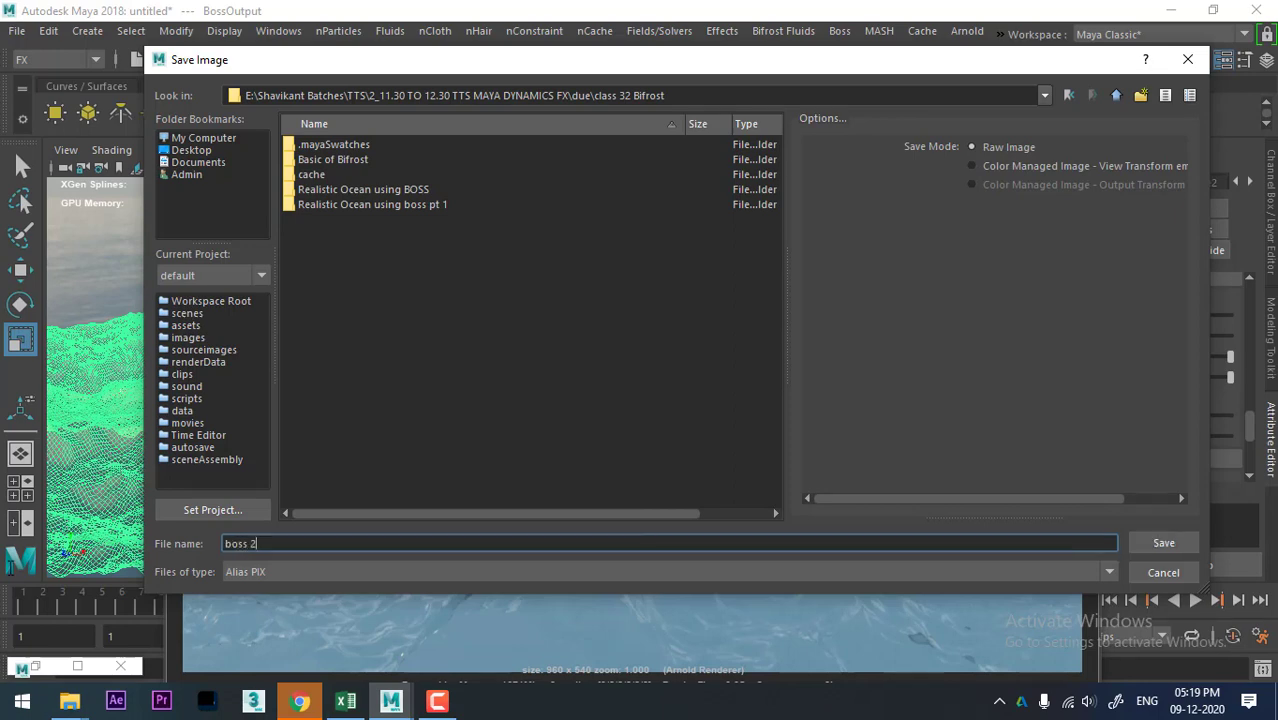
{"action": "key", "text": "Return"}
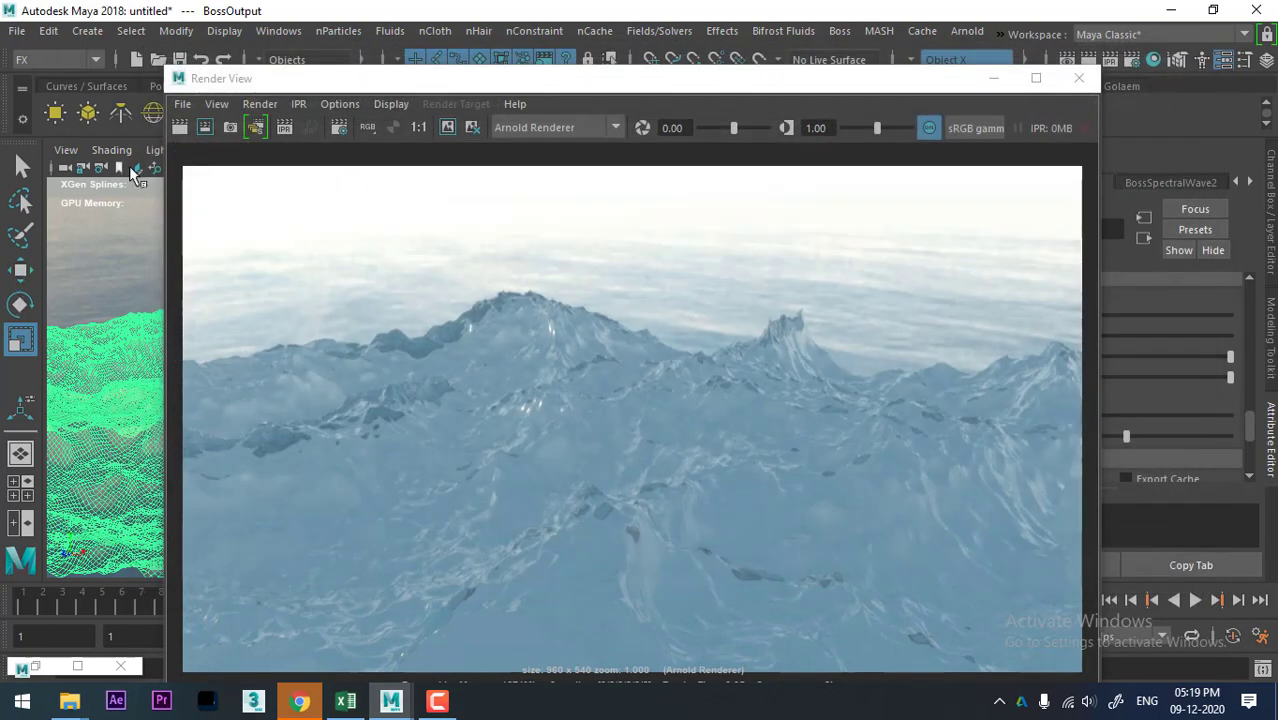
Step: Save the render again as boss 2 with JPEG file type
{"action": "left_click", "coordinate": [182, 104]}
{"action": "left_click", "coordinate": [225, 156]}
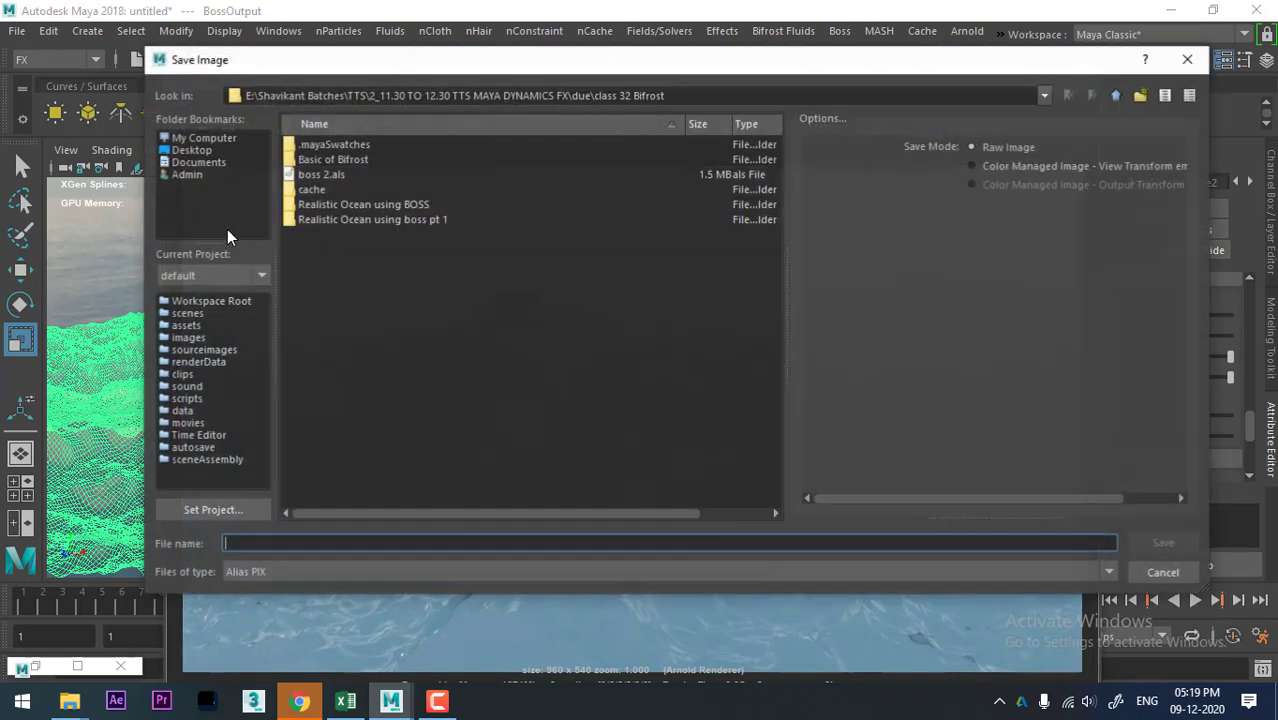
{"action": "left_click", "coordinate": [323, 174]}
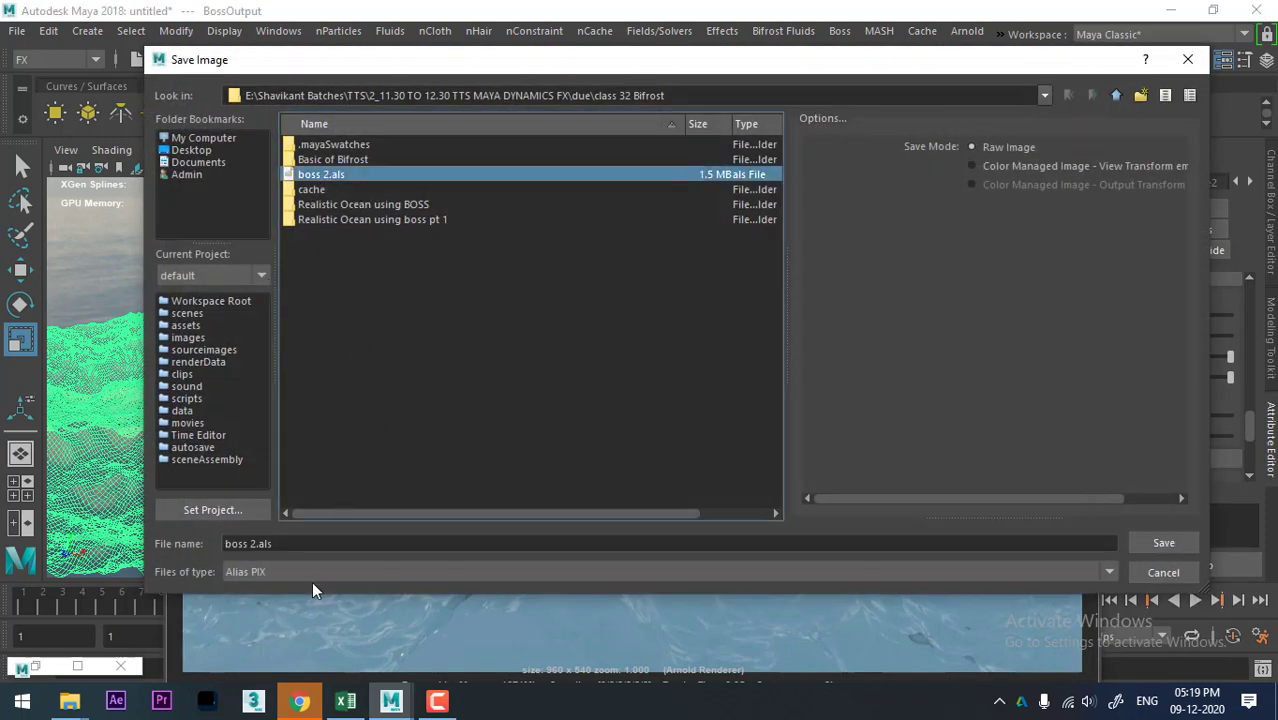
{"action": "left_click", "coordinate": [307, 572]}
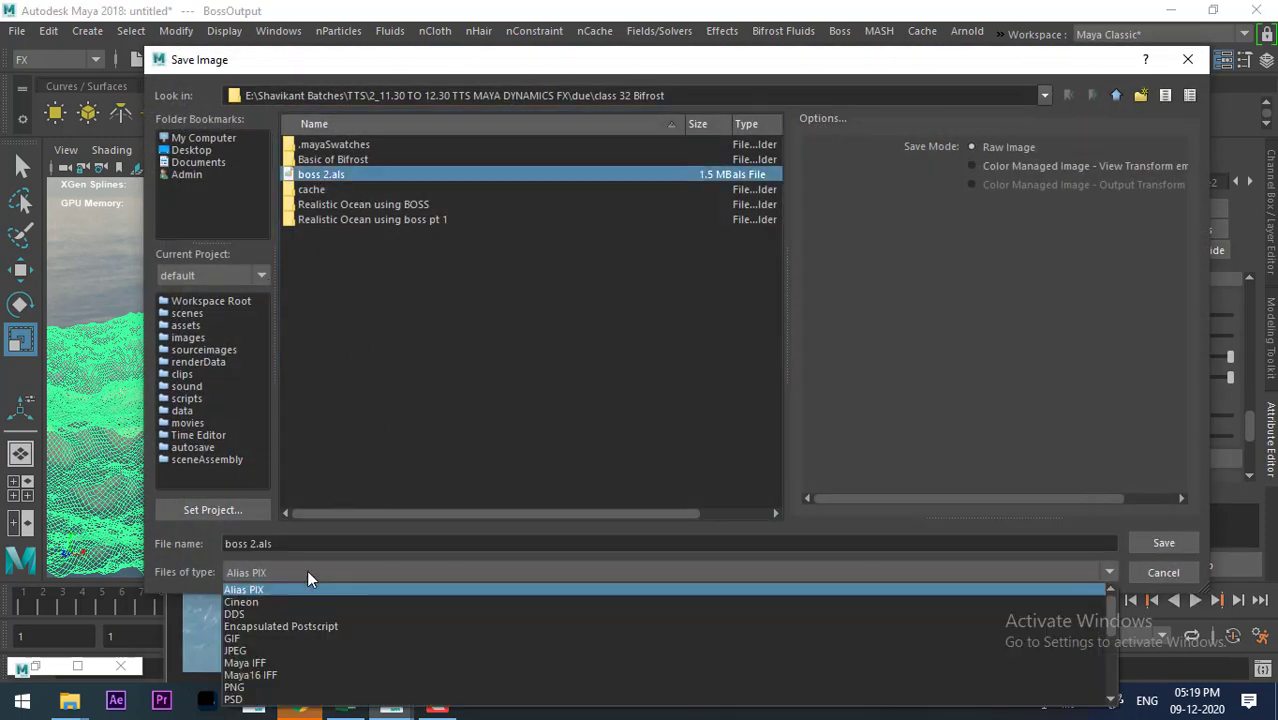
{"action": "left_click", "coordinate": [280, 651]}
{"action": "left_click", "coordinate": [1160, 543]}
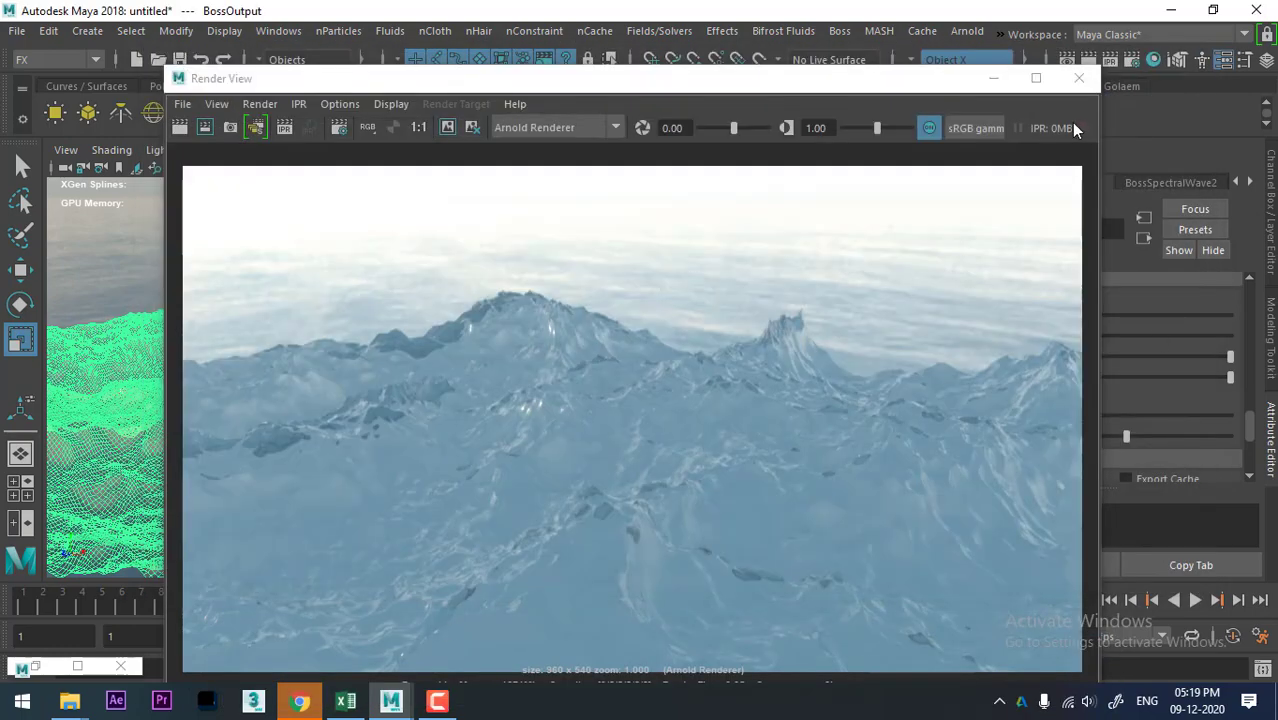
{"action": "left_click", "coordinate": [995, 80]}
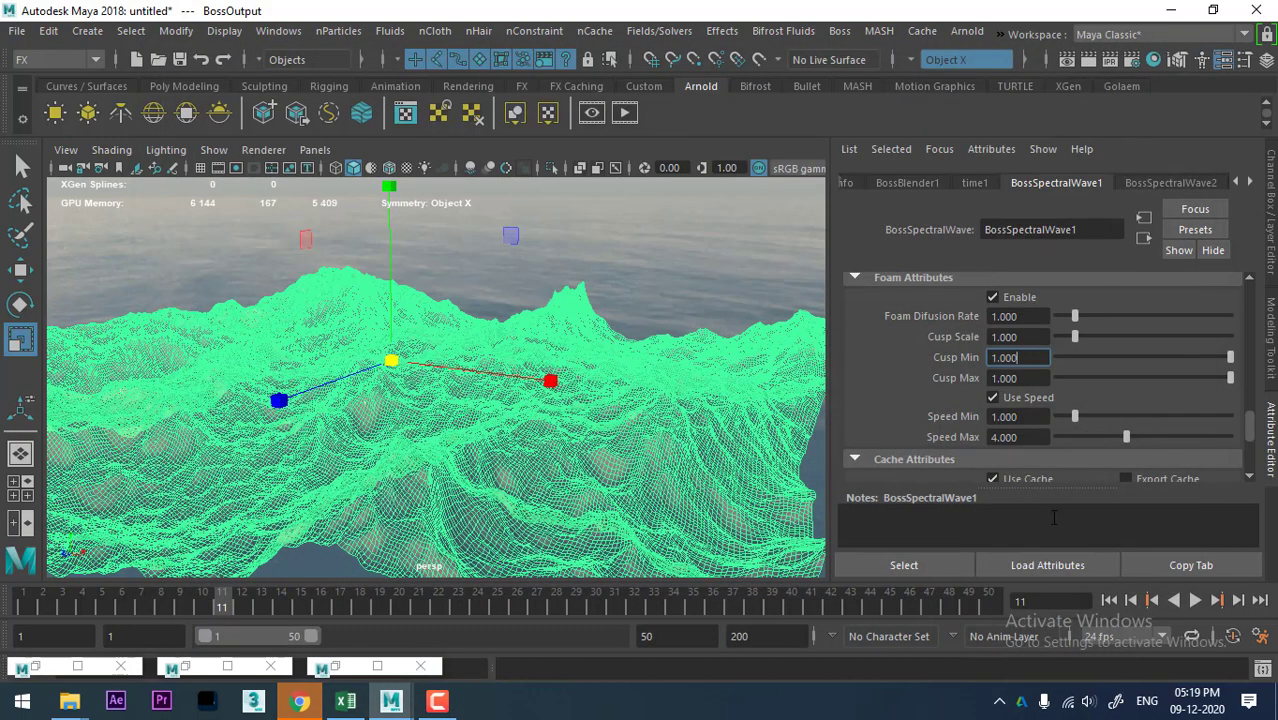
Step: Turn off Use Cache and set the foam Cusp Min to 0.1
{"action": "scroll", "coordinate": [1049, 343], "scroll_direction": "down", "scroll_amount": 2}
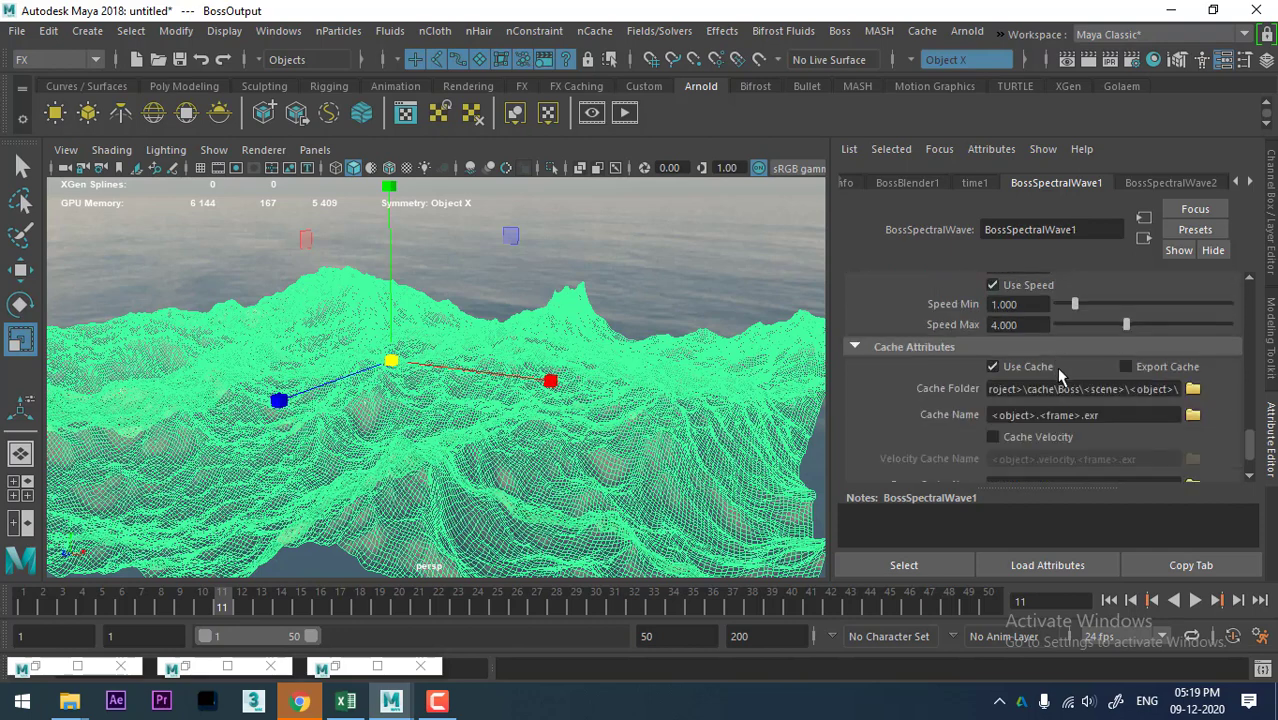
{"action": "scroll", "coordinate": [1097, 402], "scroll_direction": "up", "scroll_amount": 1}
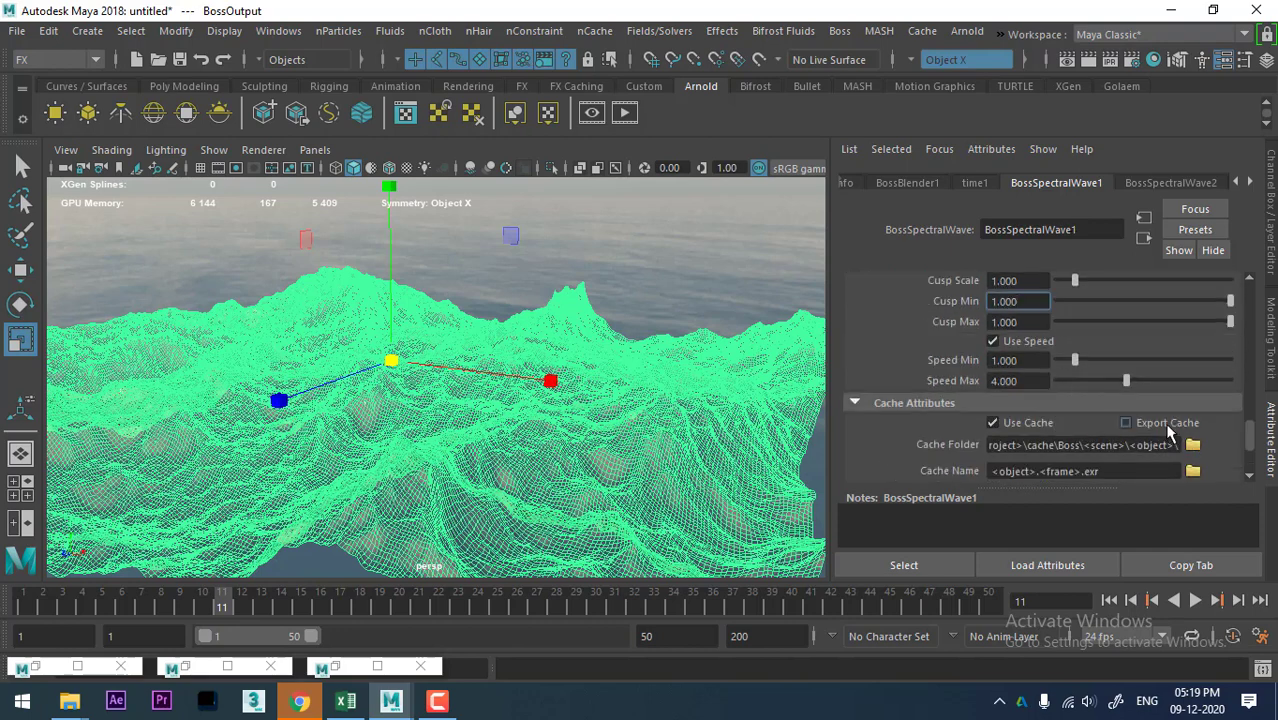
{"action": "left_click", "coordinate": [1026, 424]}
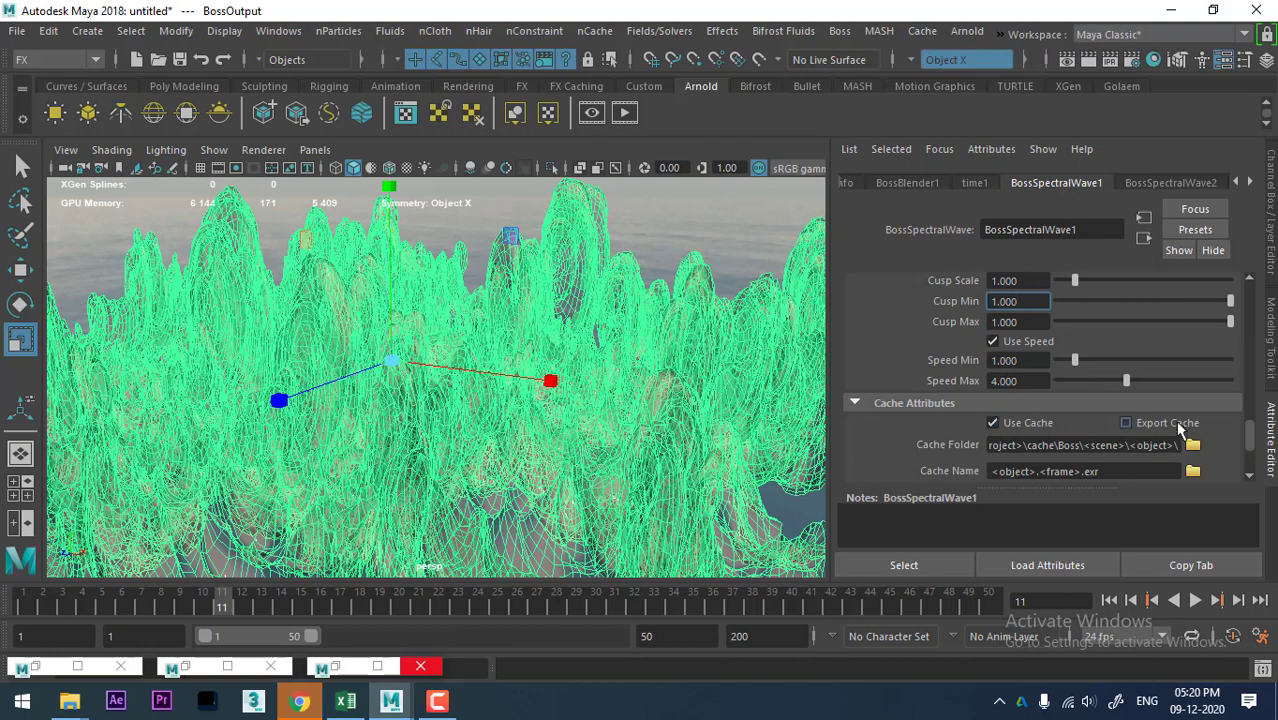
{"action": "left_click", "coordinate": [710, 252]}
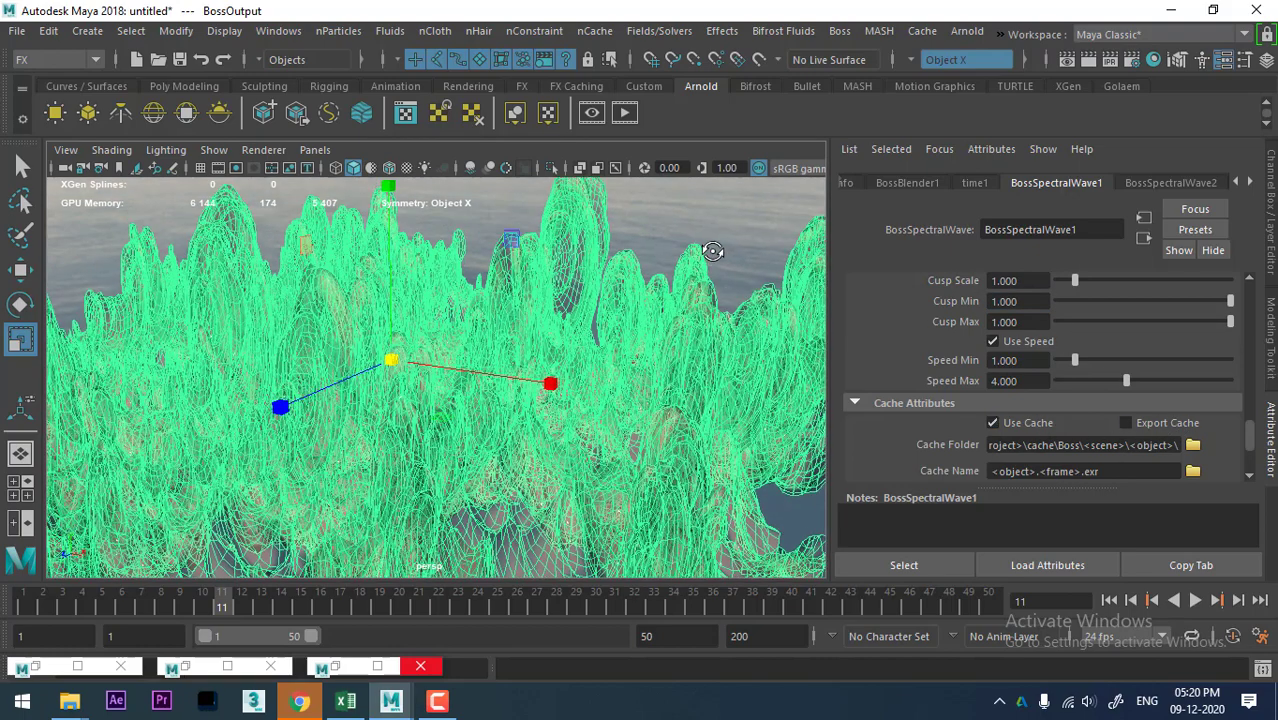
{"action": "type", "text": "0.1"}
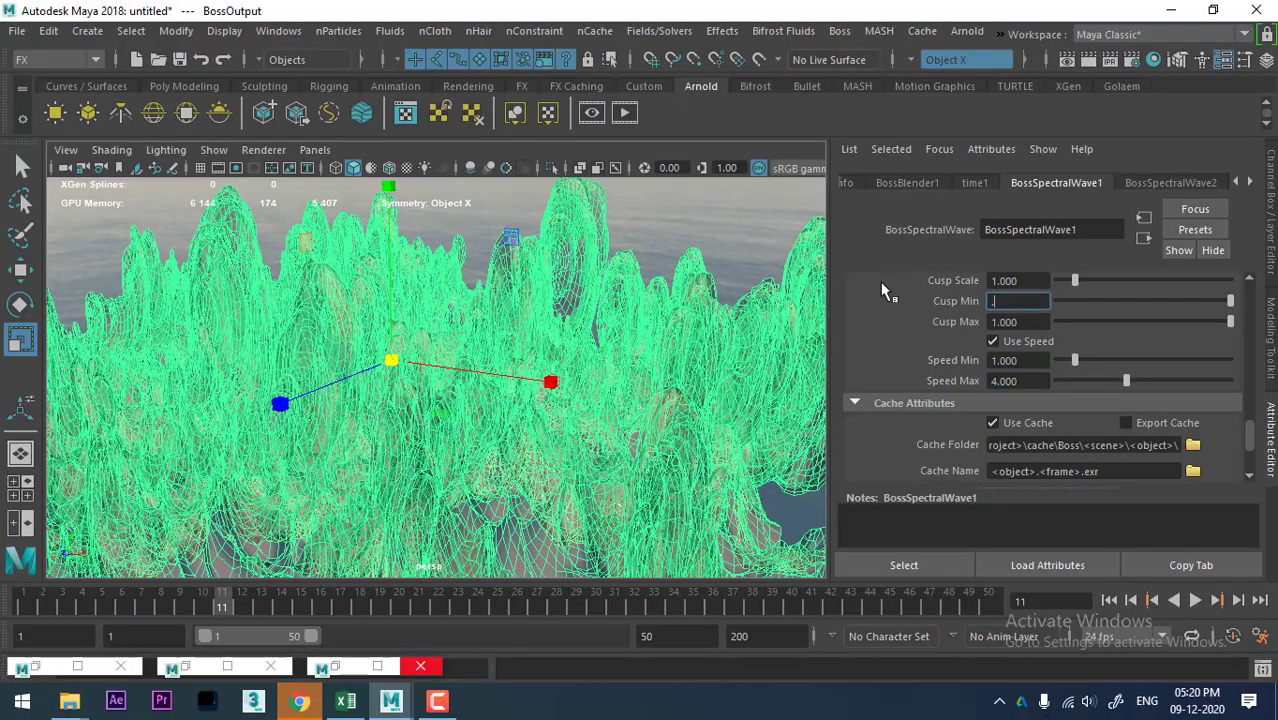
{"action": "key", "text": "Return"}
Step: Enable Export Cache and play from frame 1 to write the foam cache
{"action": "left_click_drag", "start_coordinate": [676, 317], "coordinate": [405, 347], "text": "alt"}
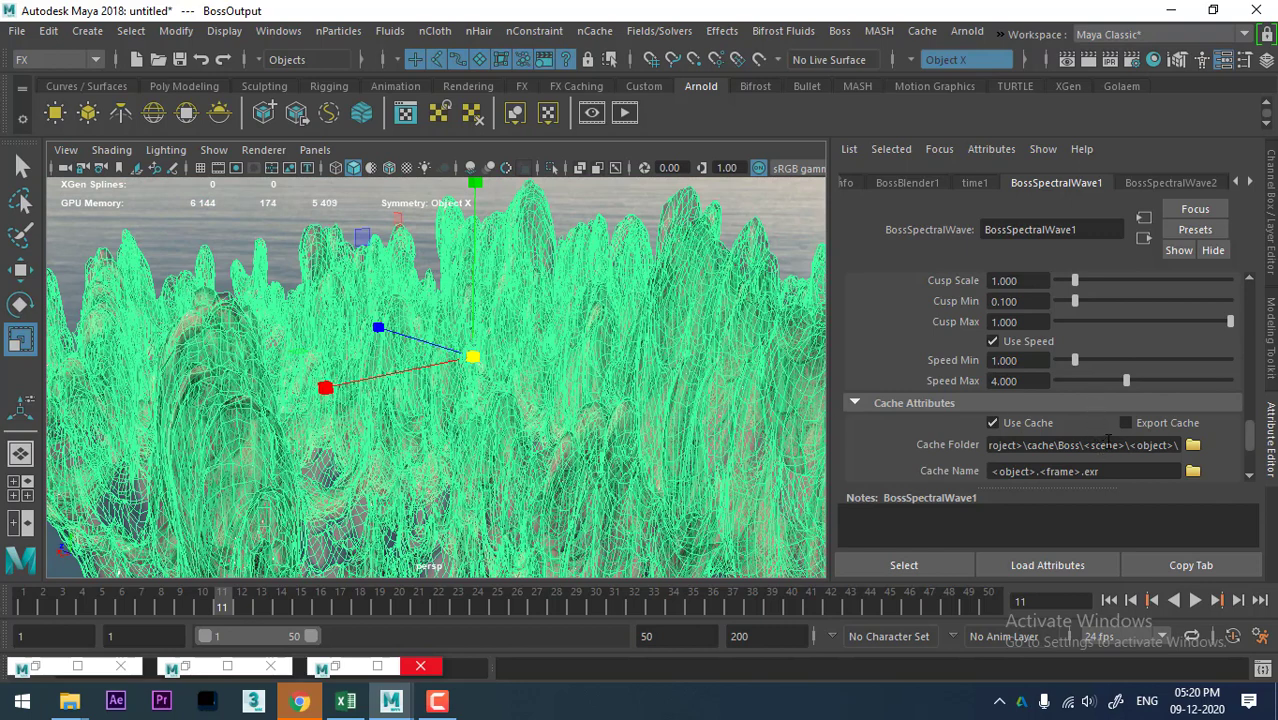
{"action": "left_click", "coordinate": [1153, 421]}
{"action": "left_click", "coordinate": [993, 423]}
{"action": "key", "text": "alt+shift+v"}
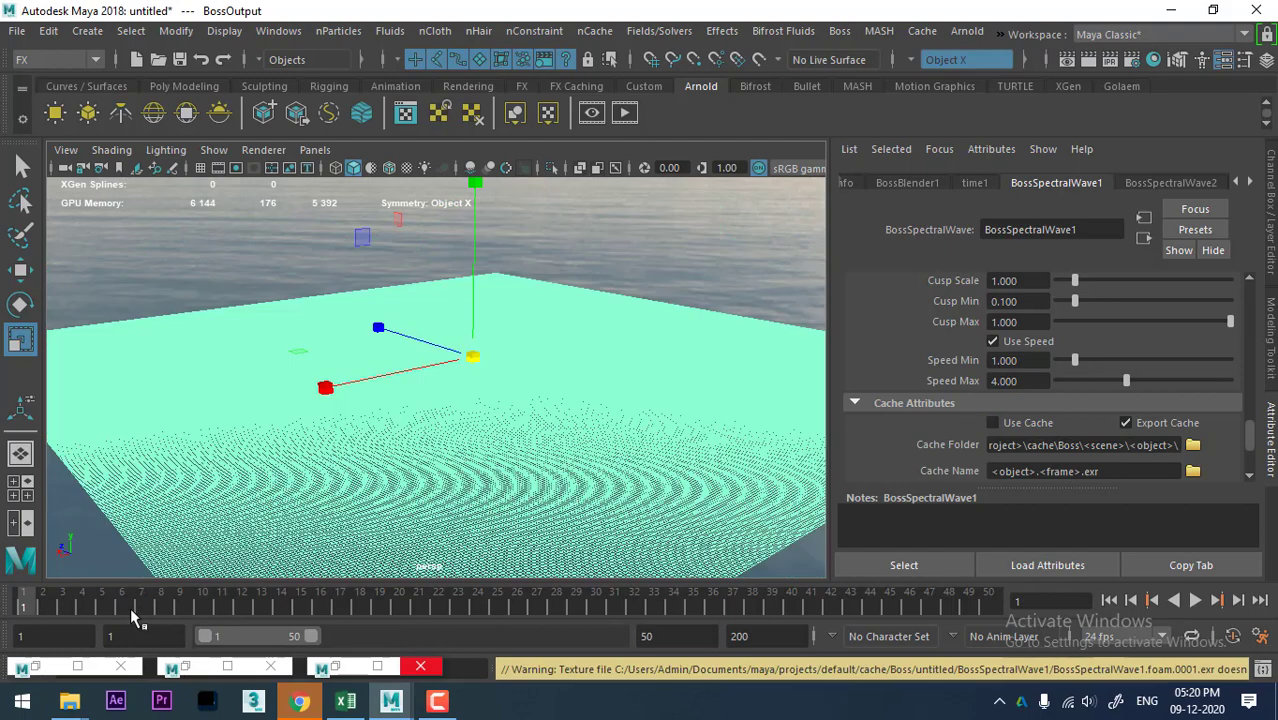
{"action": "left_click", "coordinate": [1196, 601]}
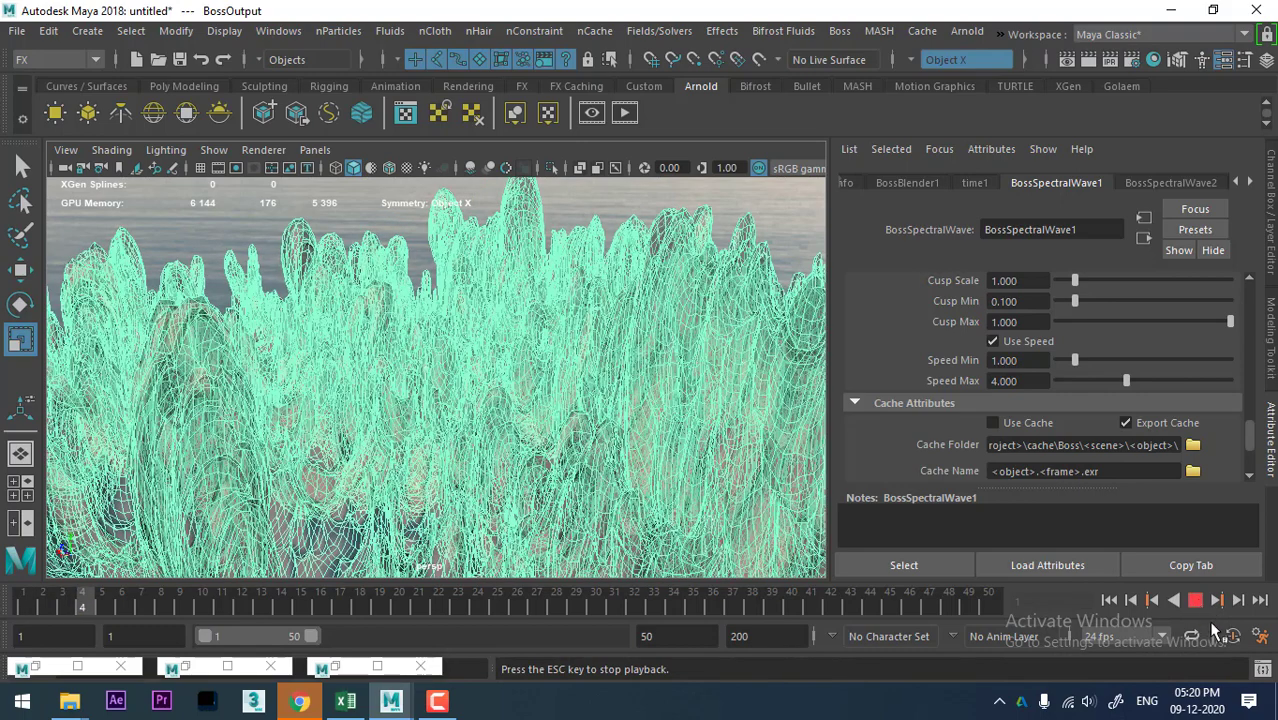
{"action": "key", "text": "Escape"}
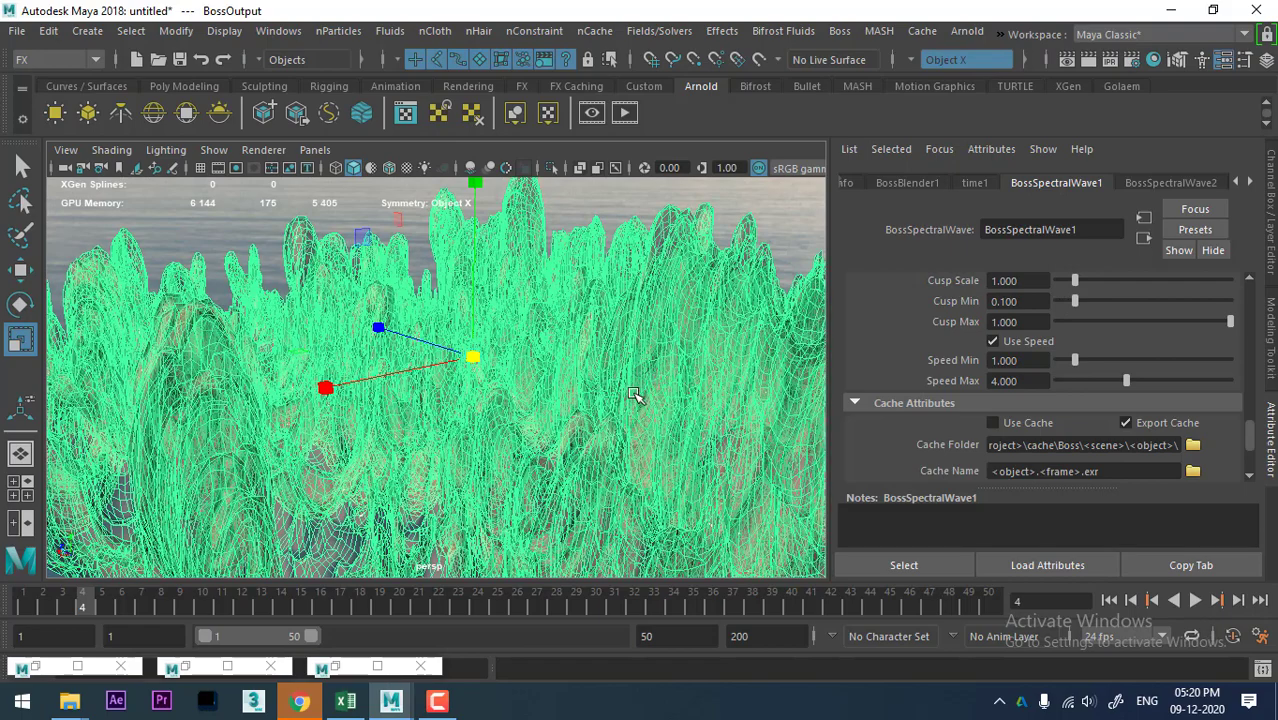
{"action": "left_click_drag", "start_coordinate": [685, 300], "coordinate": [652, 308], "text": "alt"}
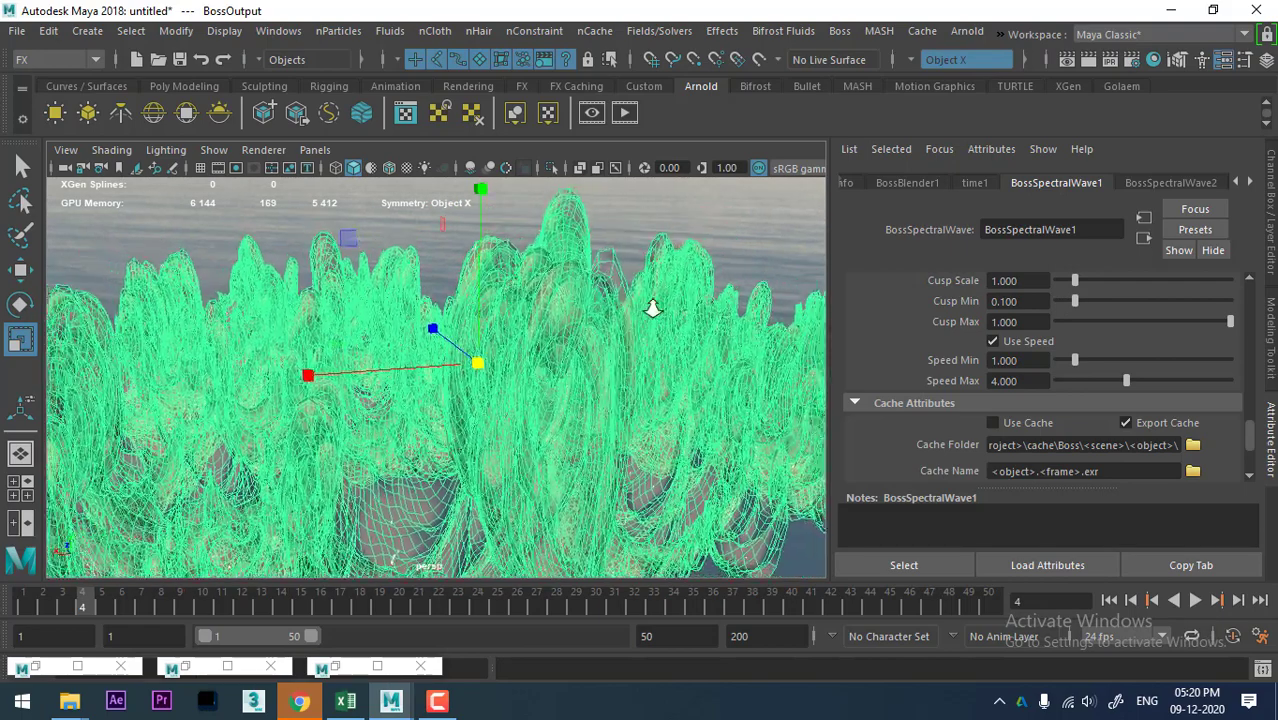
{"action": "scroll", "coordinate": [1111, 335], "scroll_direction": "up", "scroll_amount": 5}
{"action": "scroll", "coordinate": [1115, 351], "scroll_direction": "up", "scroll_amount": 5}
{"action": "scroll", "coordinate": [1120, 371], "scroll_direction": "up", "scroll_amount": 5}
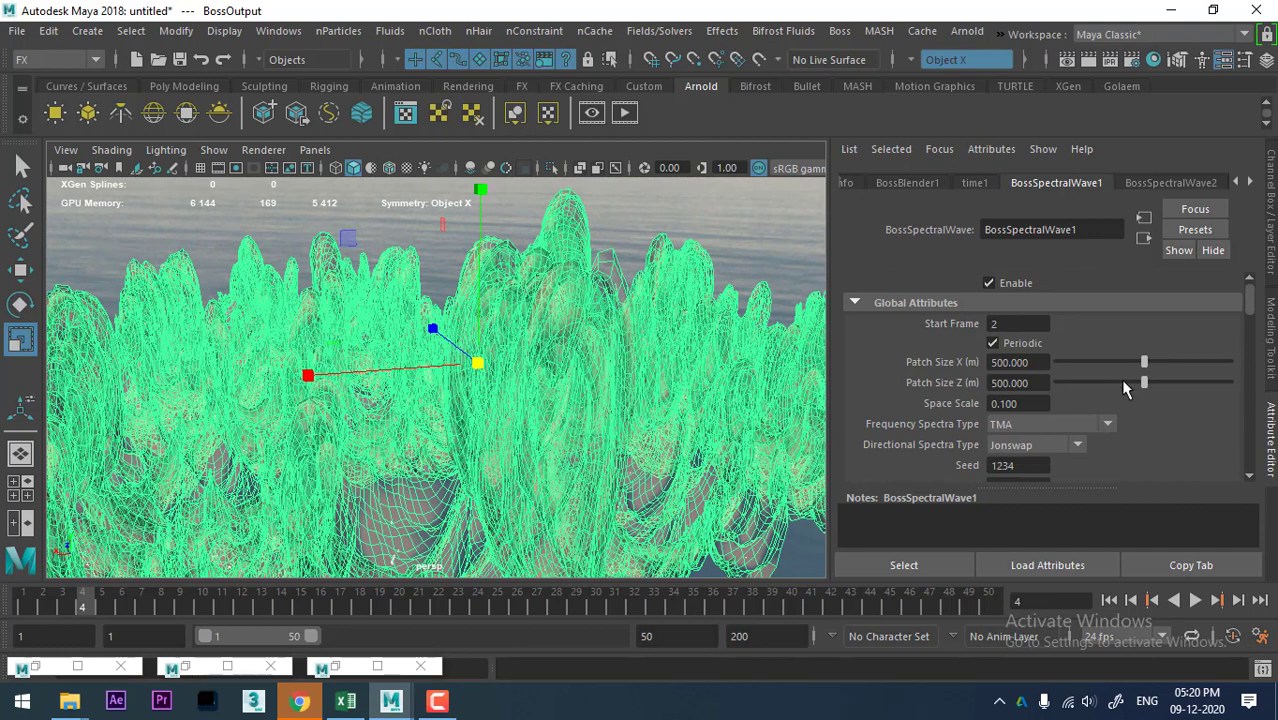
{"action": "scroll", "coordinate": [1077, 368], "scroll_direction": "down", "scroll_amount": 2}
{"action": "scroll", "coordinate": [1075, 378], "scroll_direction": "down", "scroll_amount": 2}
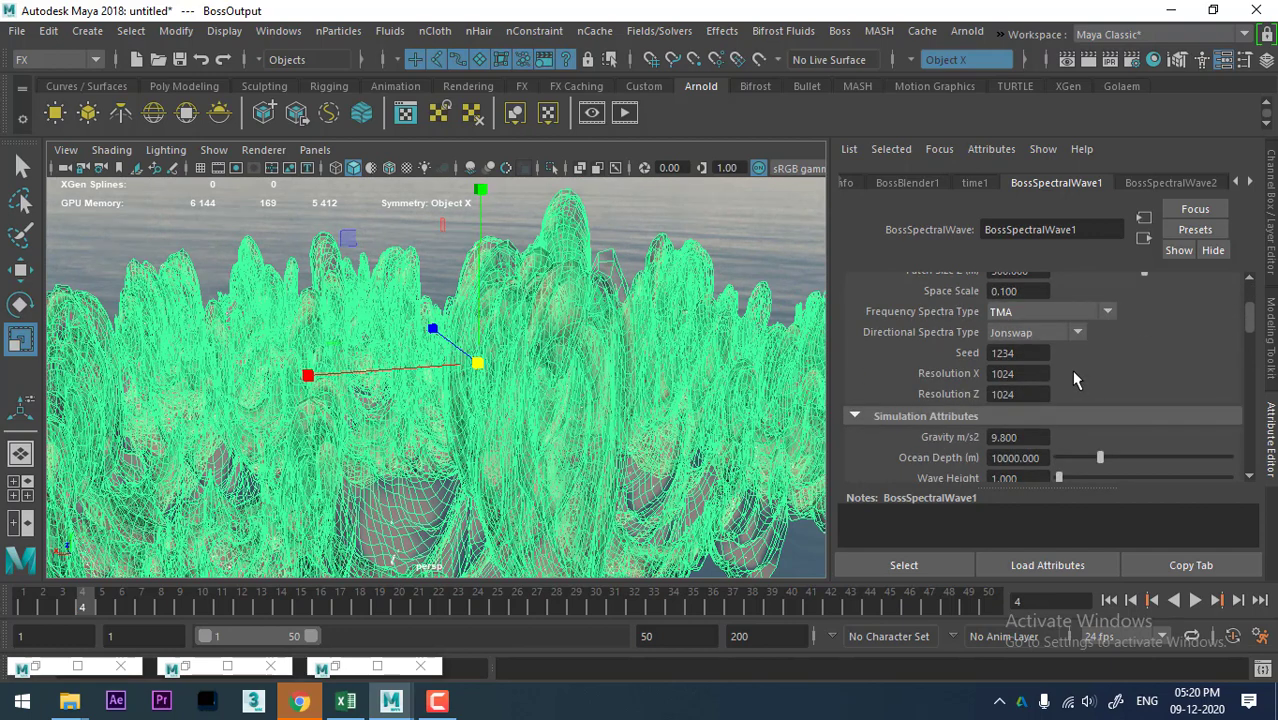
{"action": "scroll", "coordinate": [1073, 378], "scroll_direction": "up", "scroll_amount": 3}
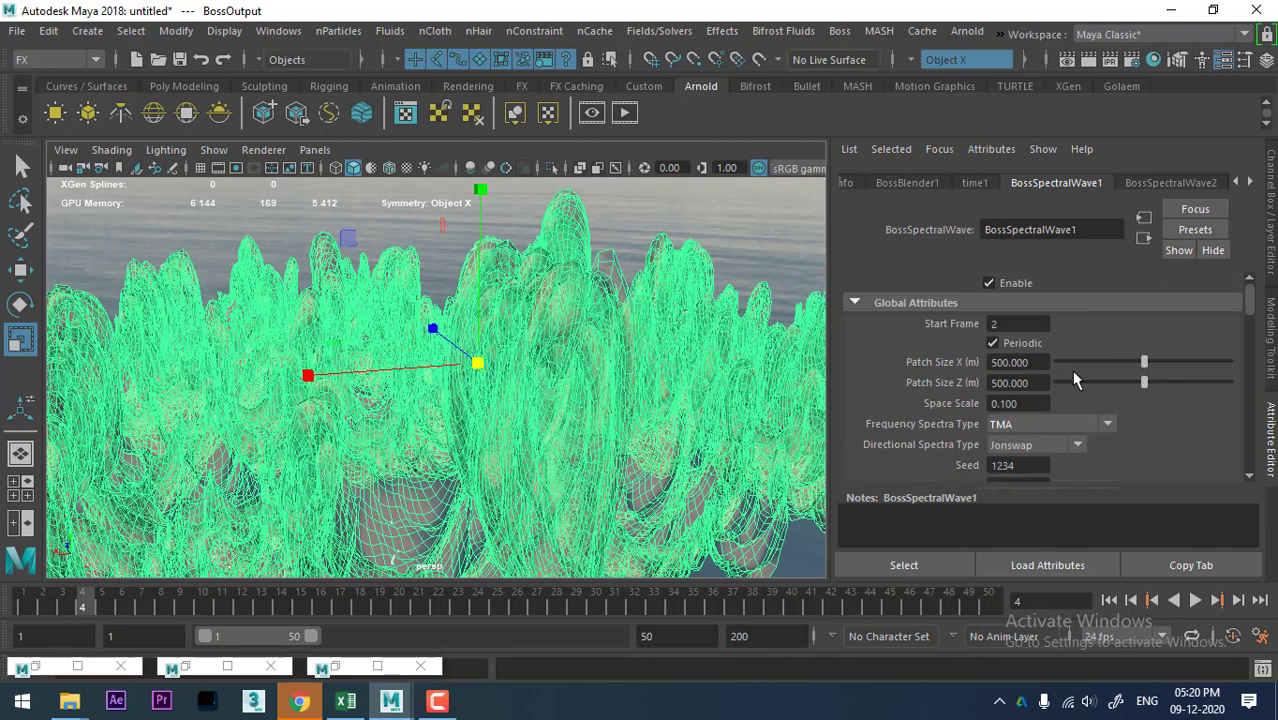
{"action": "scroll", "coordinate": [1073, 378], "scroll_direction": "down", "scroll_amount": 3}
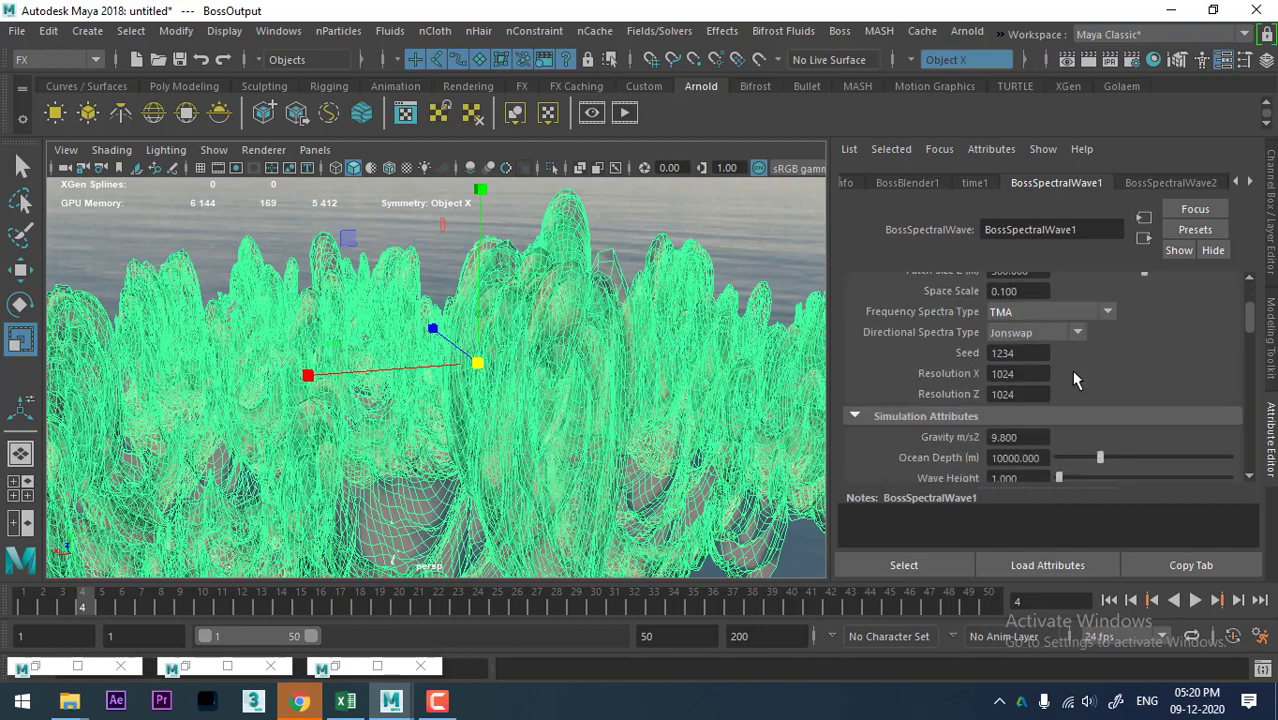
{"action": "scroll", "coordinate": [1073, 378], "scroll_direction": "down", "scroll_amount": 3}
{"action": "scroll", "coordinate": [1073, 383], "scroll_direction": "down", "scroll_amount": 3}
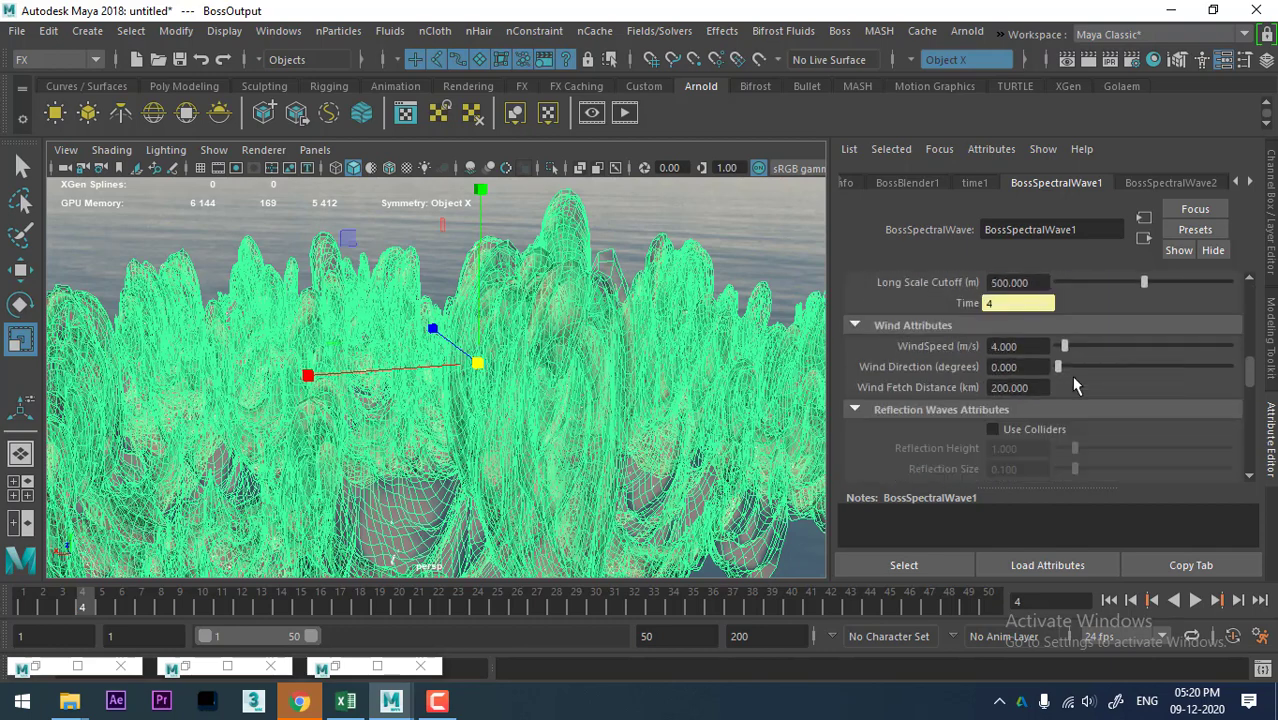
{"action": "scroll", "coordinate": [1073, 383], "scroll_direction": "down", "scroll_amount": 3}
{"action": "scroll", "coordinate": [1073, 383], "scroll_direction": "down", "scroll_amount": 3}
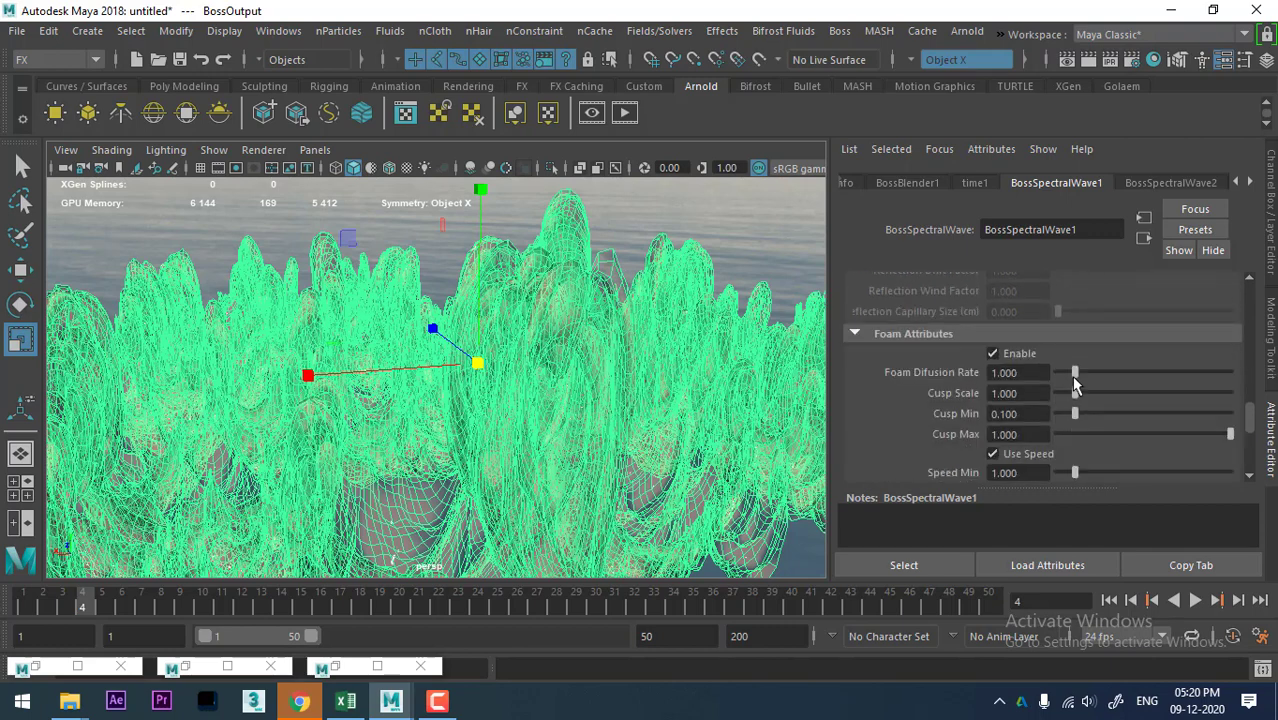
Step: Set the foam Cusp Min to 0.12
{"action": "left_click", "coordinate": [1038, 413]}
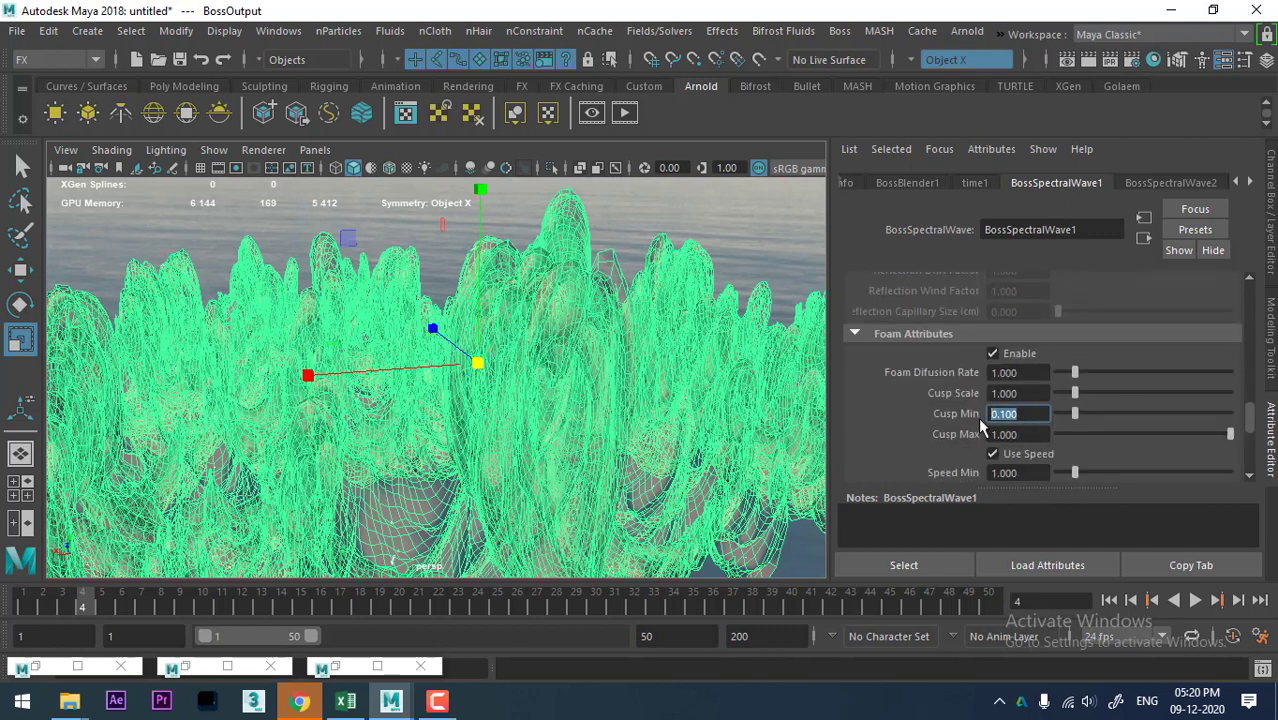
{"action": "type", "text": "0.12"}
{"action": "key", "text": "Return"}
{"action": "scroll", "coordinate": [1110, 405], "scroll_direction": "down", "scroll_amount": 3}
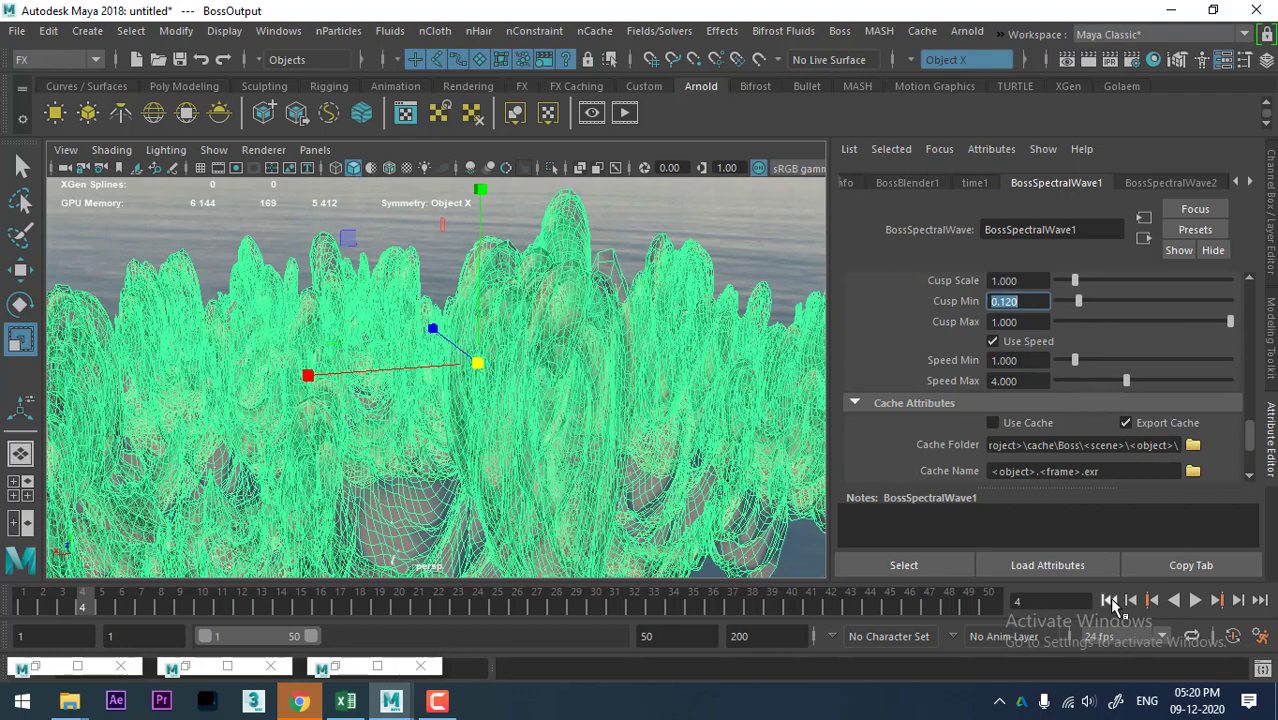
Step: Replay the ocean from frame 1 to frame 6 to rewrite the foam cache
{"action": "left_click", "coordinate": [1108, 600]}
{"action": "left_click", "coordinate": [1195, 600]}
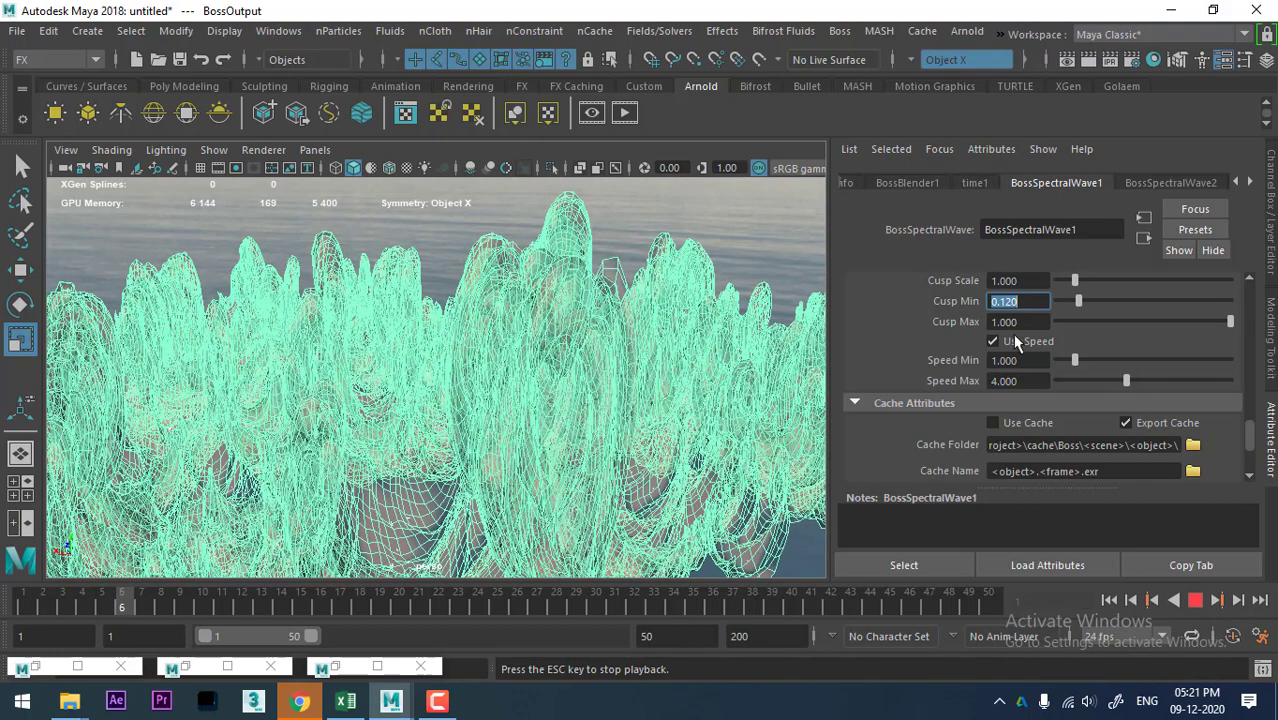
{"action": "left_click_drag", "start_coordinate": [1249, 433], "coordinate": [1252, 415]}
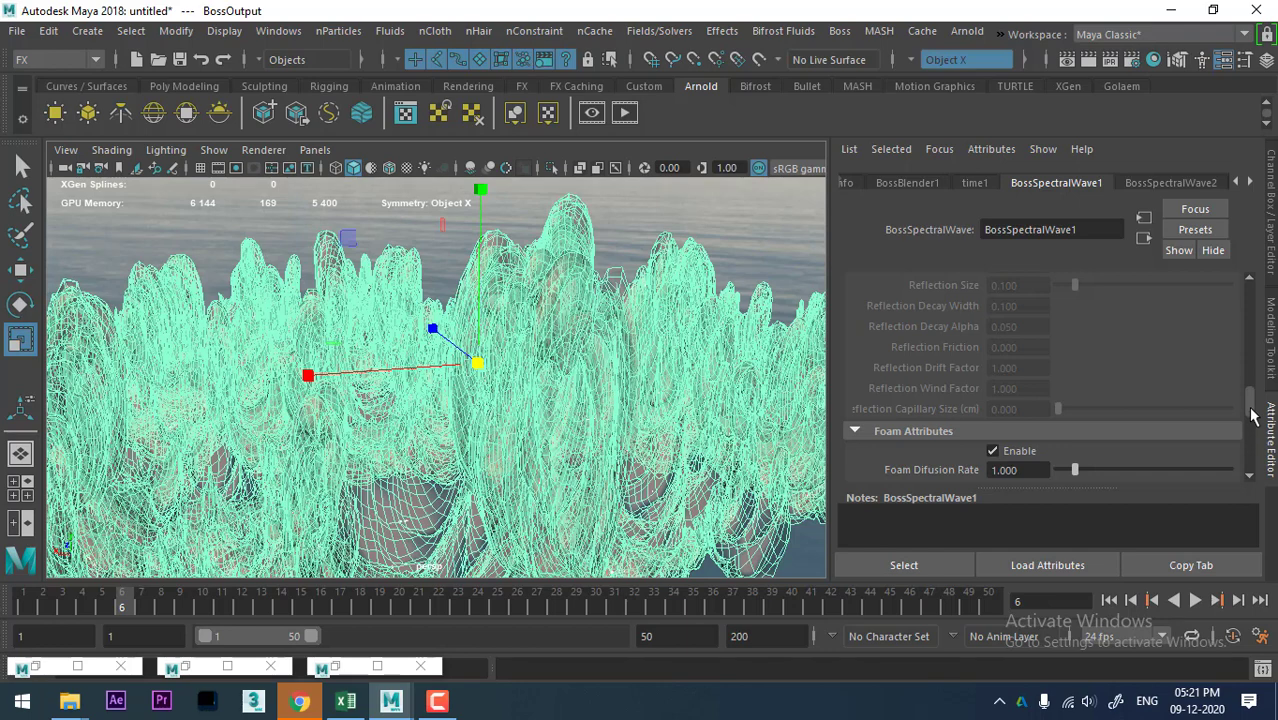
{"action": "scroll", "coordinate": [1255, 303], "scroll_direction": "up", "scroll_amount": 3}
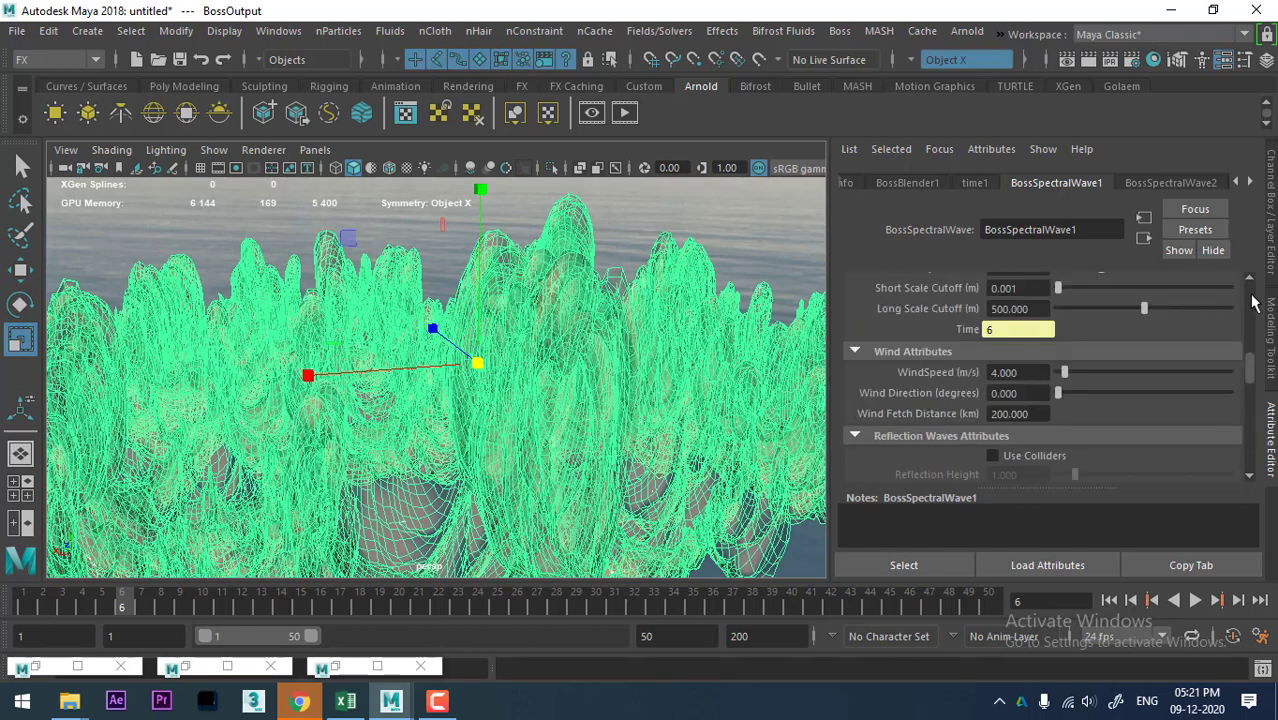
{"action": "scroll", "coordinate": [1255, 303], "scroll_direction": "up", "scroll_amount": 3}
Step: Set the BossSpectralWave1 Patch Size X and Z to 300 each
{"action": "left_click_drag", "start_coordinate": [1254, 345], "coordinate": [1258, 288]}
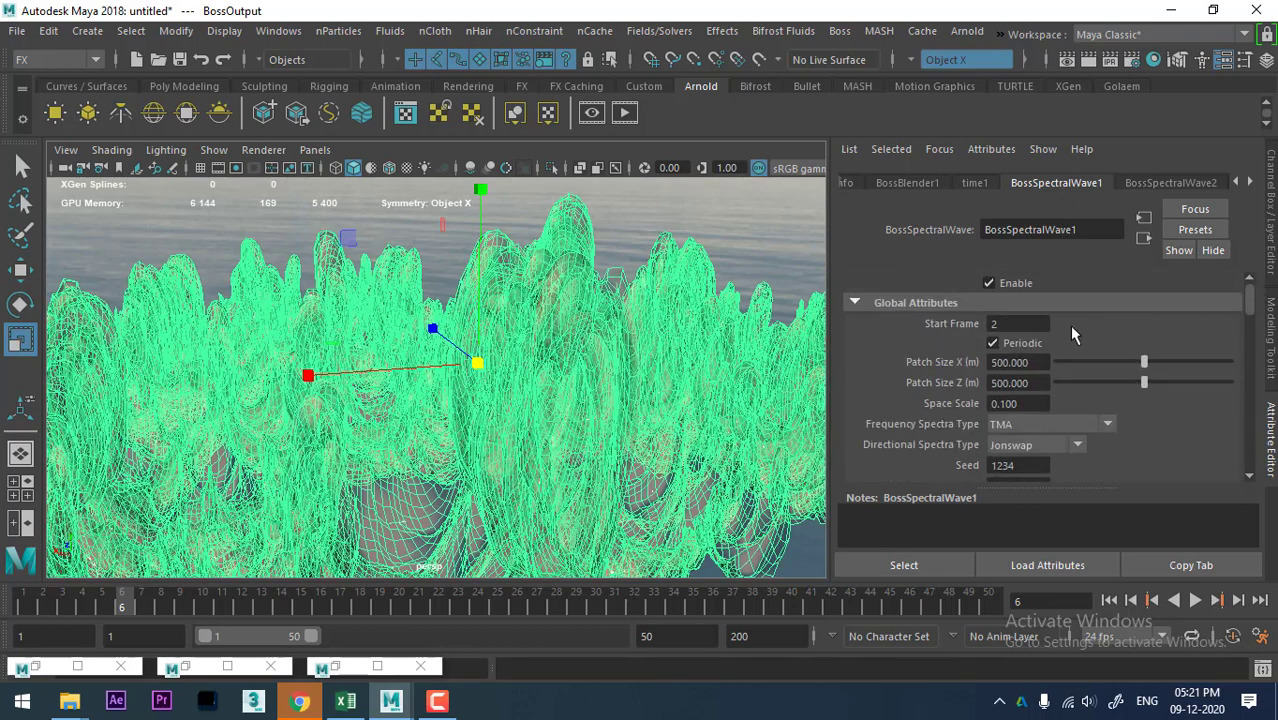
{"action": "left_click", "coordinate": [1034, 362]}
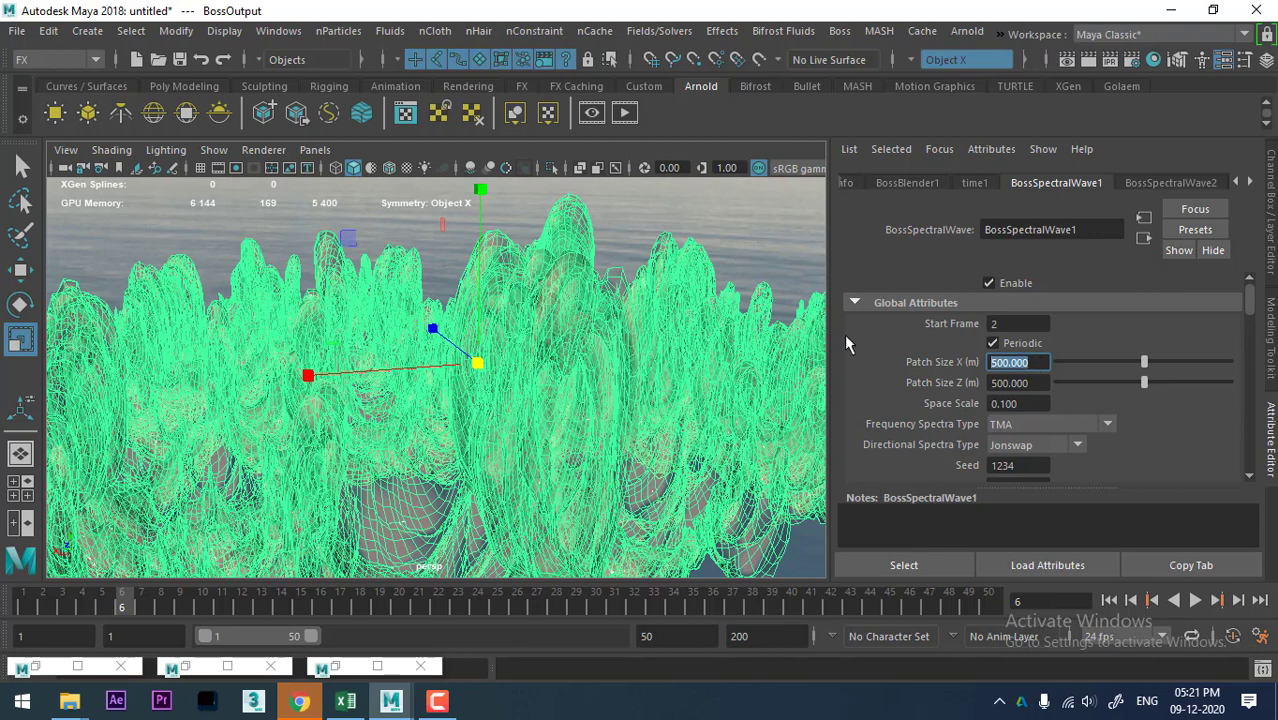
{"action": "type", "text": "300"}
{"action": "key", "text": "Return"}
{"action": "key", "text": "Tab"}
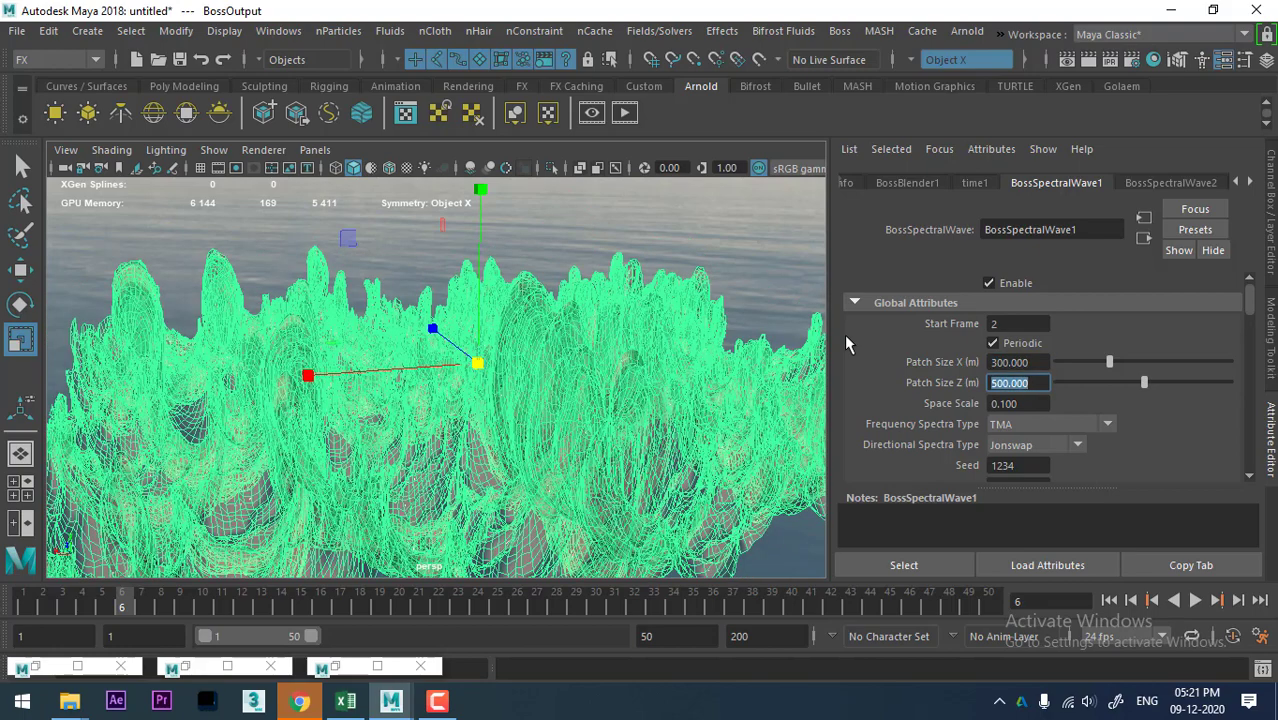
{"action": "type", "text": "300"}
{"action": "key", "text": "Return"}
{"action": "left_click_drag", "start_coordinate": [668, 264], "coordinate": [456, 277], "text": "alt"}
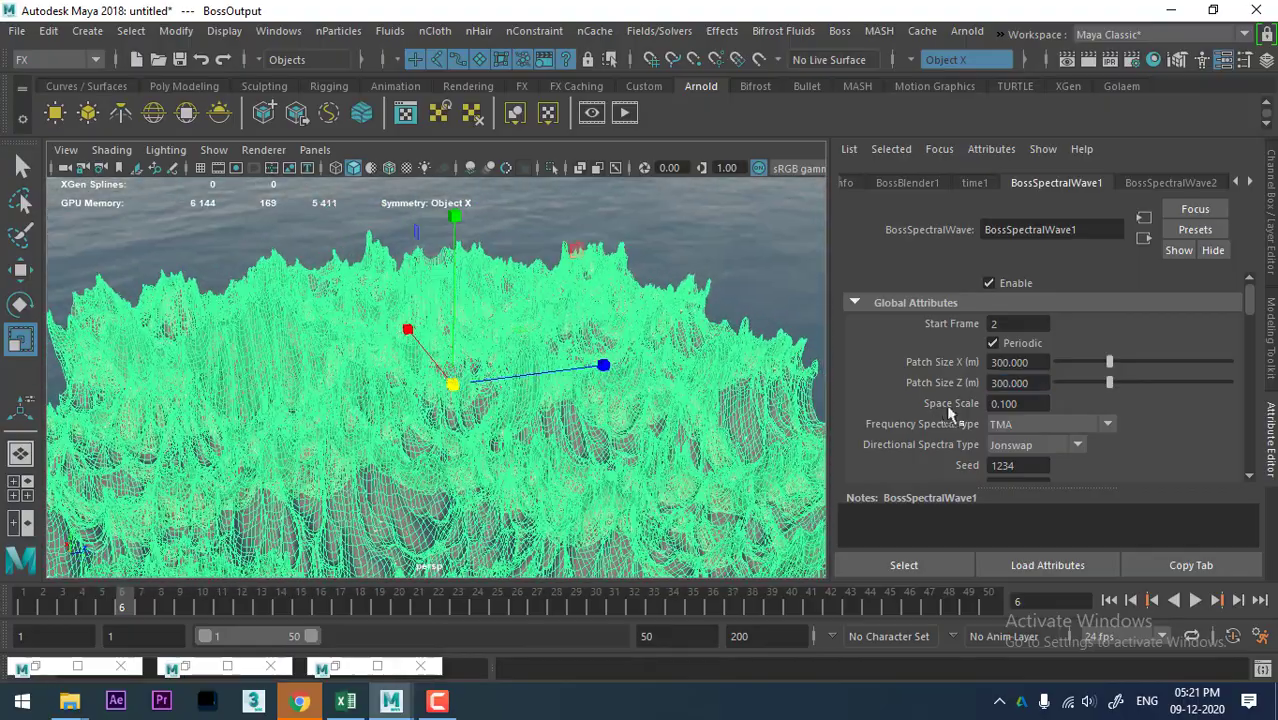
Step: Try a Space Scale of 1, settle on 0.5, then play the ocean animation
{"action": "left_click_drag", "start_coordinate": [1031, 403], "coordinate": [882, 390]}
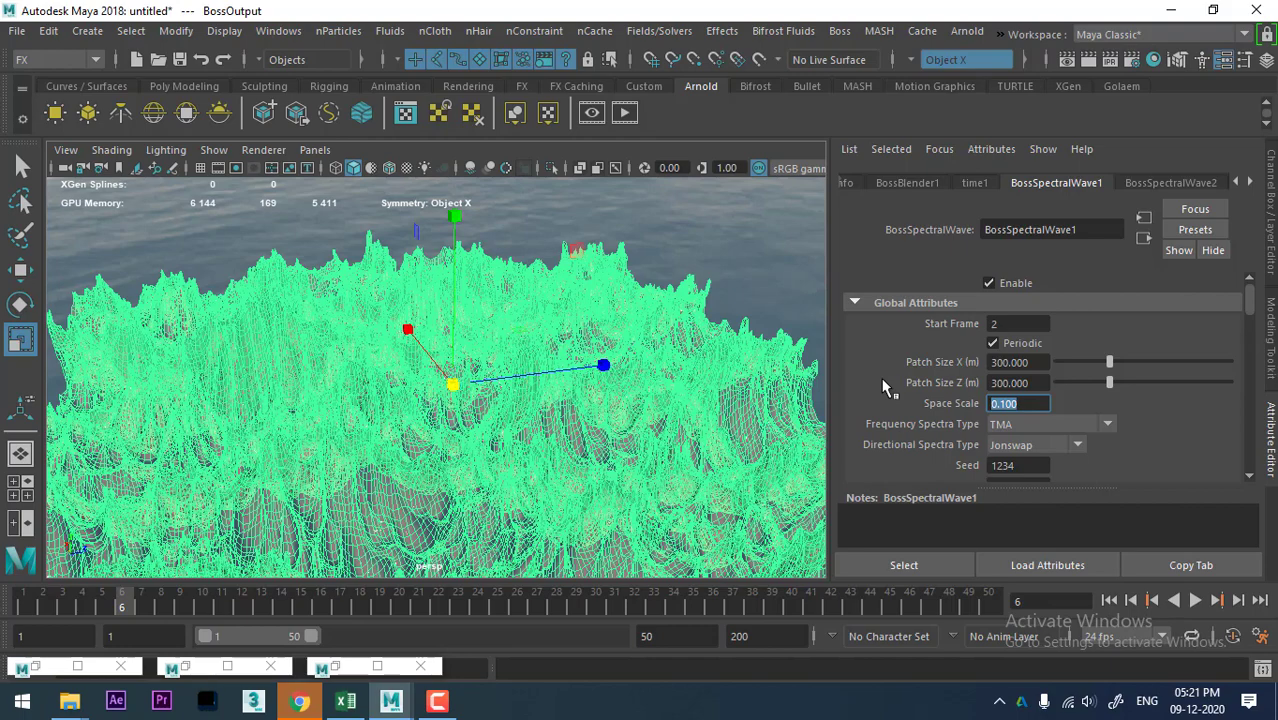
{"action": "type", "text": "1"}
{"action": "key", "text": "Return"}
{"action": "left_click_drag", "start_coordinate": [670, 251], "coordinate": [645, 257], "text": "alt"}
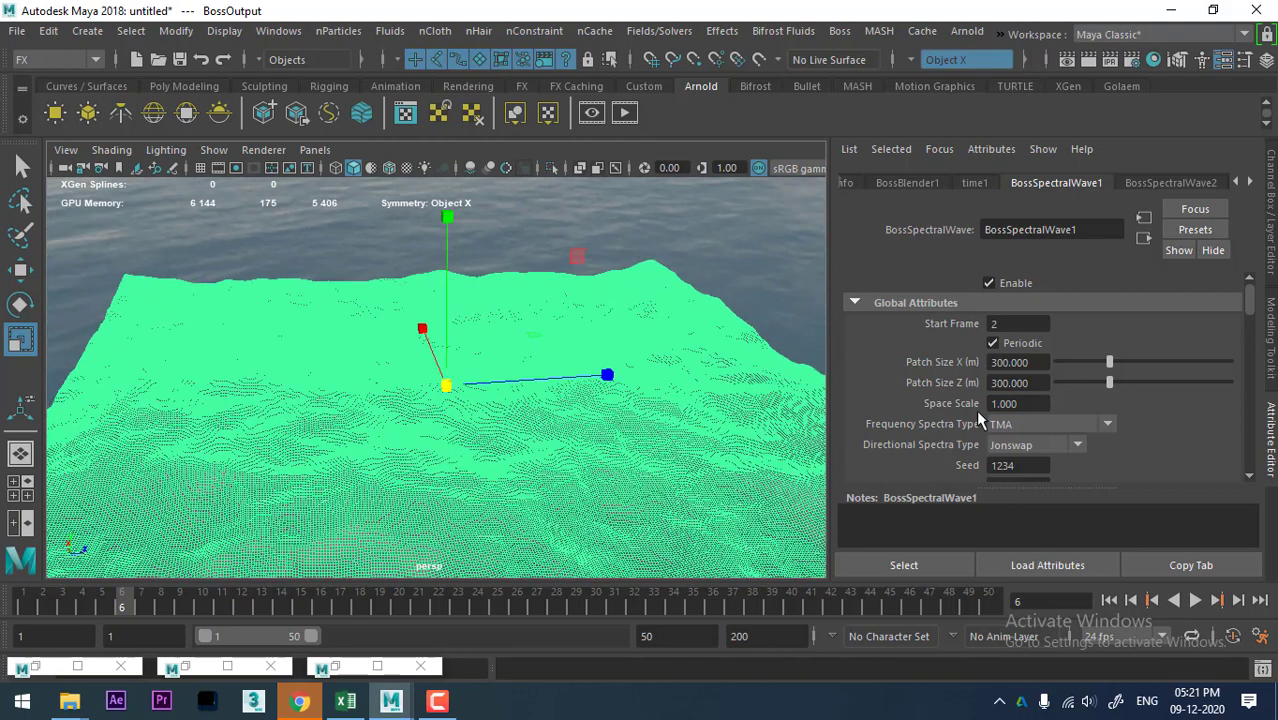
{"action": "left_click_drag", "start_coordinate": [1028, 404], "coordinate": [898, 400]}
{"action": "type", "text": "0.5"}
{"action": "key", "text": "Return"}
{"action": "mouse_move", "coordinate": [765, 385]}
{"action": "left_mouse_down", "text": "alt"}
{"action": "mouse_move", "coordinate": [685, 374]}
{"action": "mouse_move", "coordinate": [585, 405]}
{"action": "mouse_move", "coordinate": [668, 411]}
{"action": "mouse_move", "coordinate": [565, 419]}
{"action": "left_mouse_up", "text": "alt"}
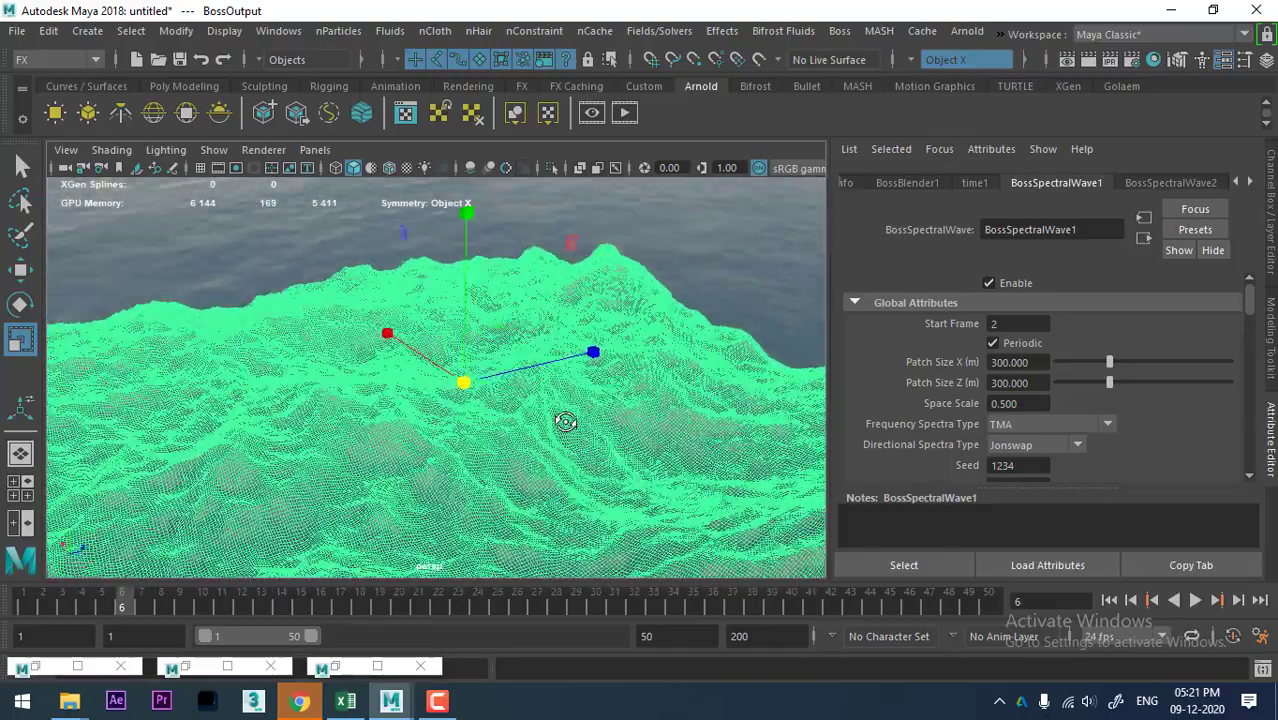
{"action": "left_click", "coordinate": [1195, 600]}
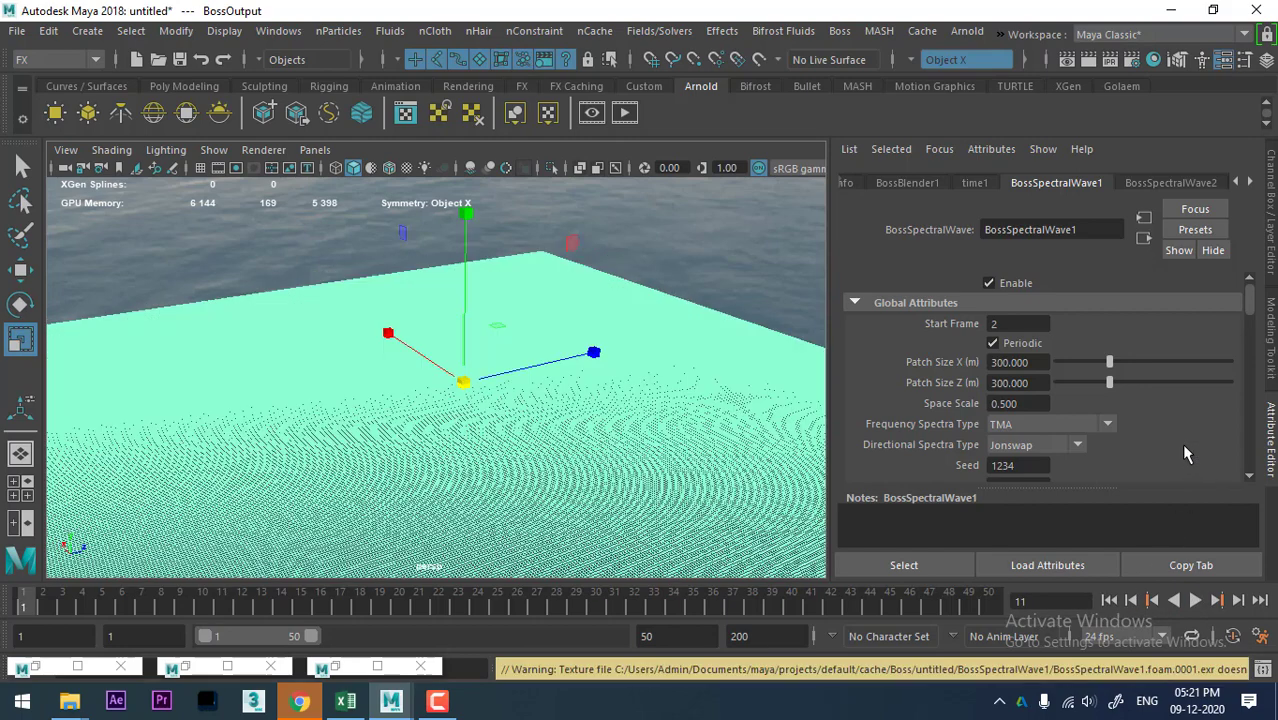
Step: Scroll to Cache Attributes, review the earlier ocean render, and reopen the Boss wave generator
{"action": "scroll", "coordinate": [1182, 444], "scroll_direction": "down", "scroll_amount": 3}
{"action": "scroll", "coordinate": [1185, 448], "scroll_direction": "down", "scroll_amount": 3}
{"action": "scroll", "coordinate": [1185, 448], "scroll_direction": "down", "scroll_amount": 3}
{"action": "scroll", "coordinate": [1185, 448], "scroll_direction": "down", "scroll_amount": 3}
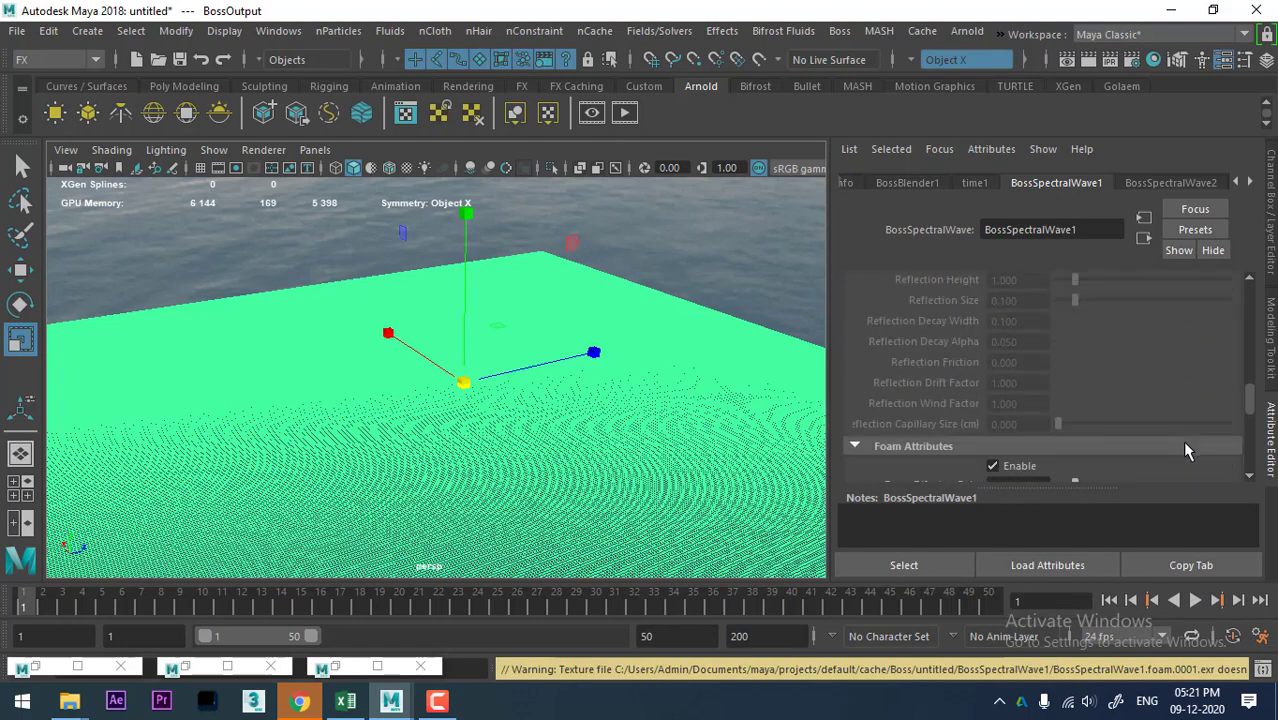
{"action": "scroll", "coordinate": [1185, 448], "scroll_direction": "down", "scroll_amount": 3}
{"action": "scroll", "coordinate": [1188, 460], "scroll_direction": "down", "scroll_amount": 2}
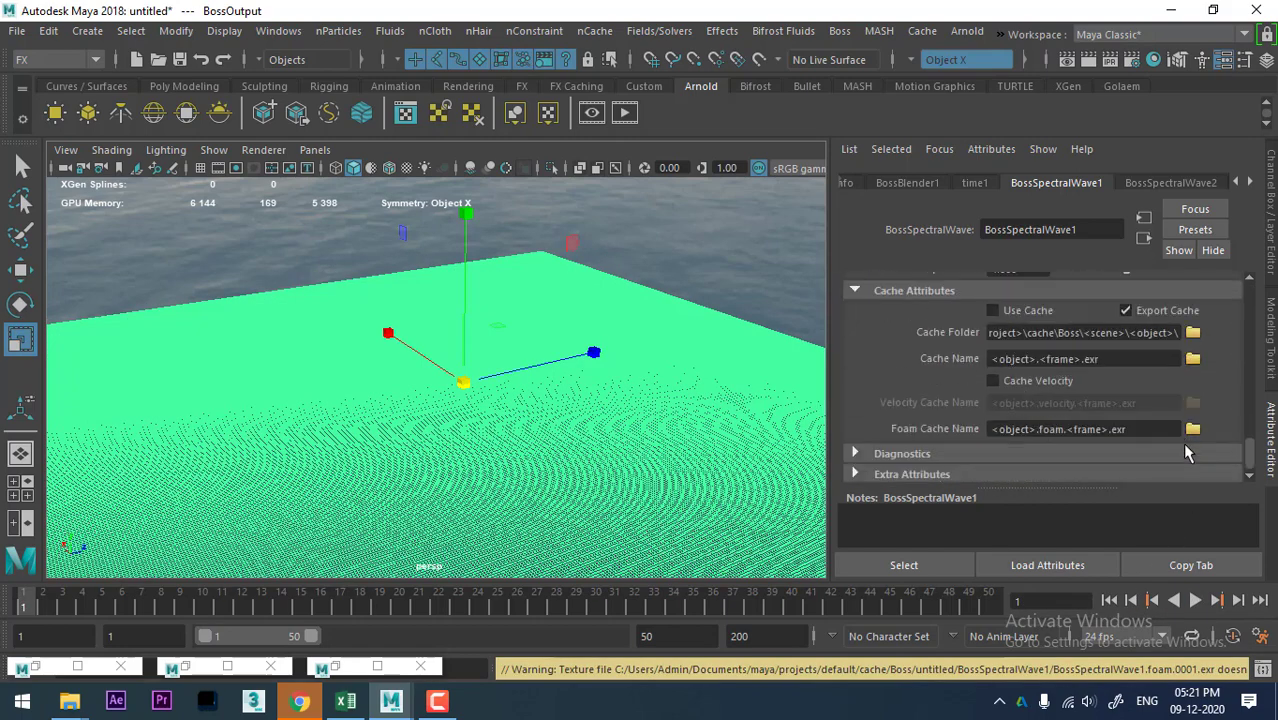
{"action": "left_click", "coordinate": [227, 666]}
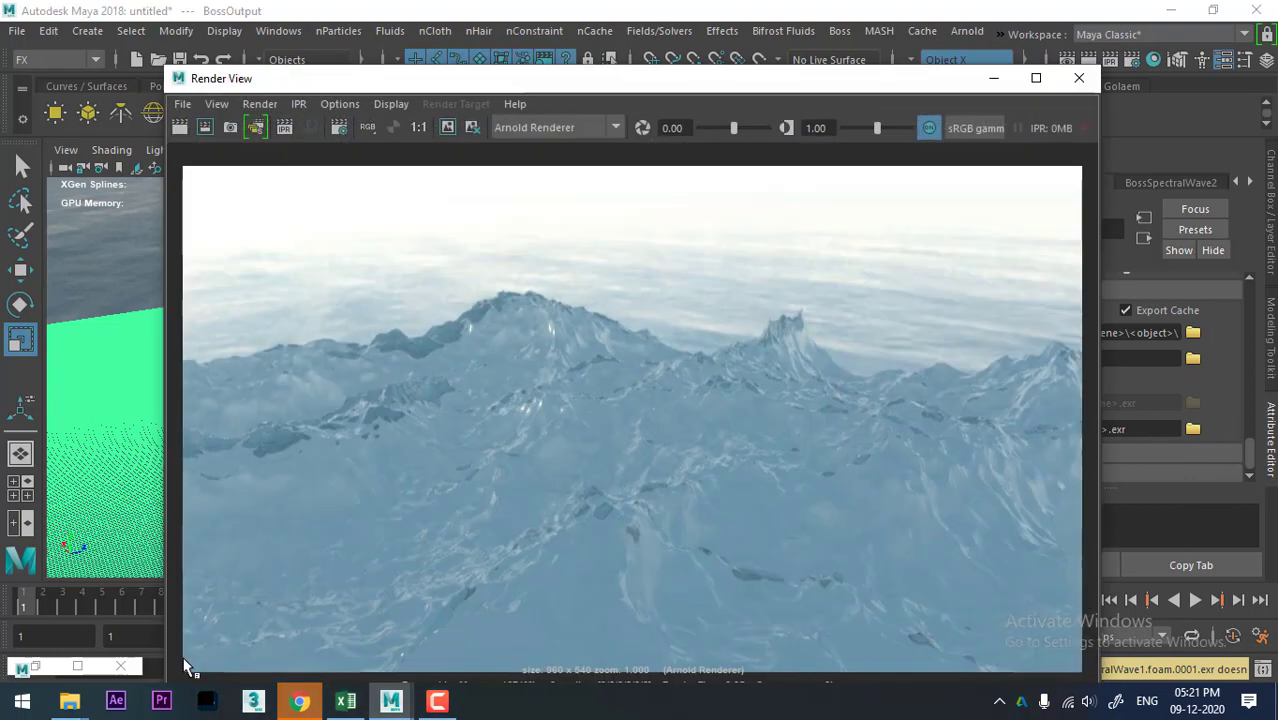
{"action": "left_click", "coordinate": [995, 78]}
{"action": "left_click", "coordinate": [46, 668]}
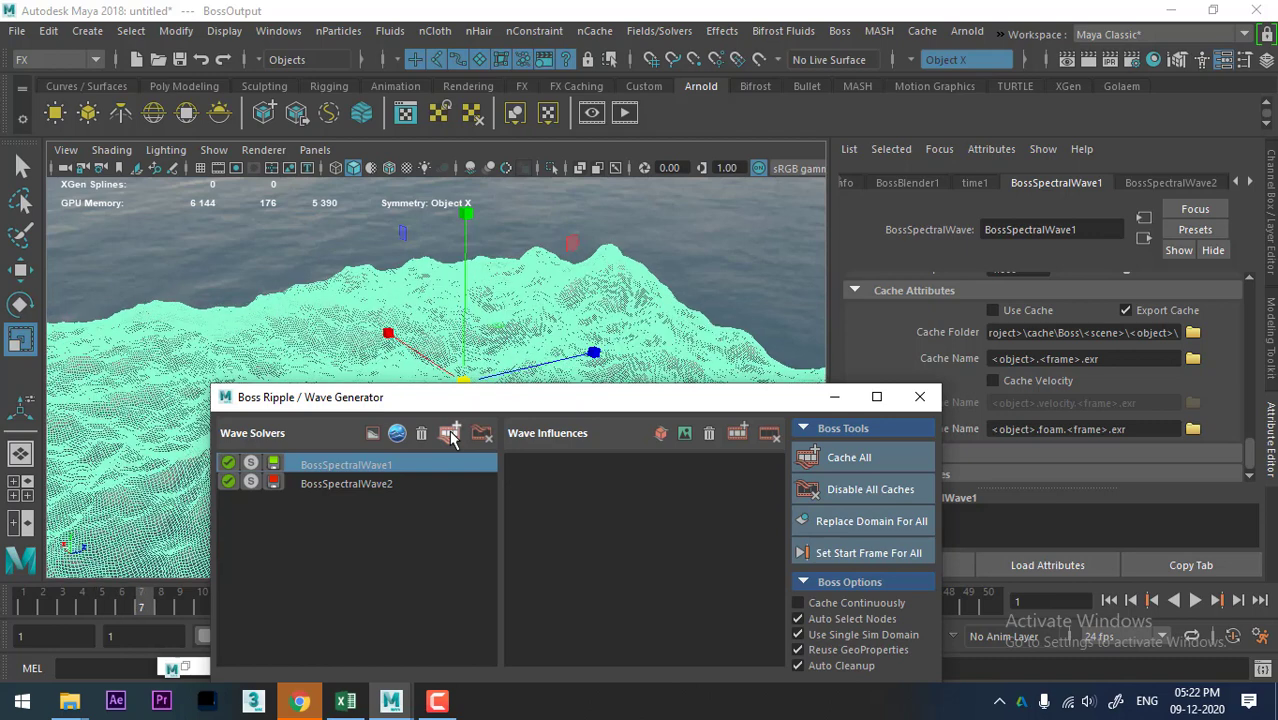
{"action": "left_click", "coordinate": [437, 700]}
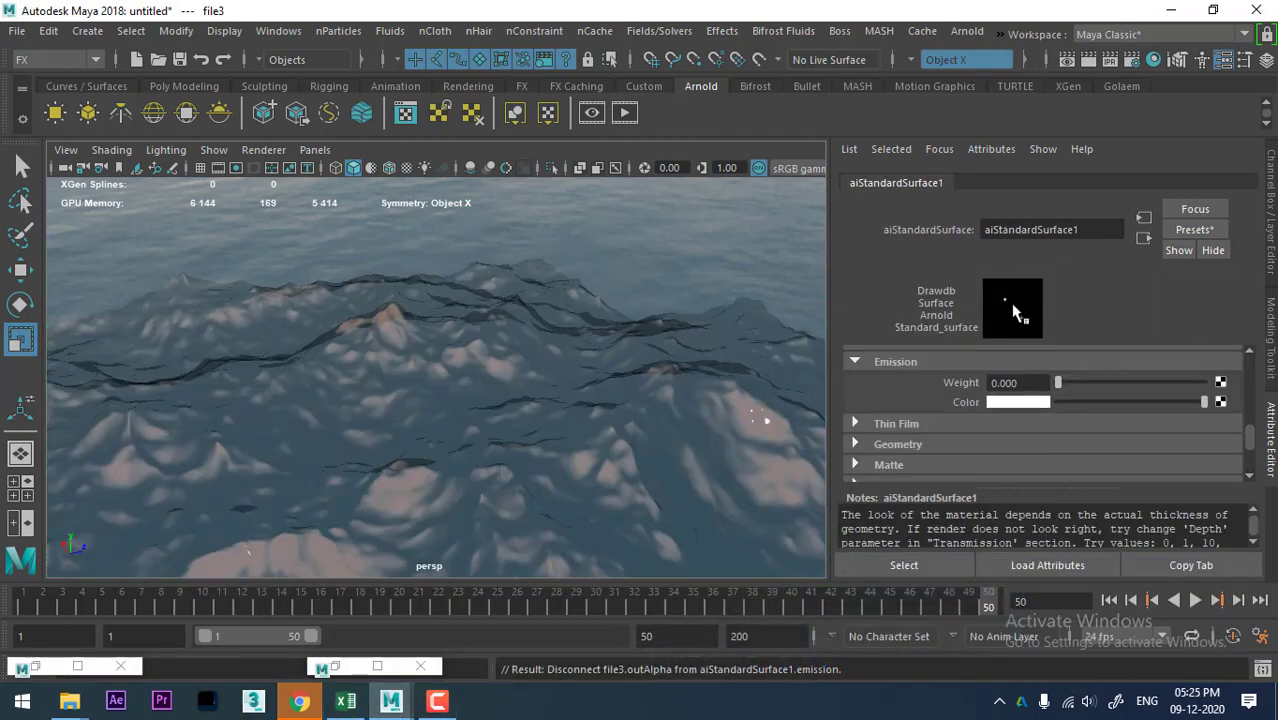
Step: Map a new file texture to emission loading BossSpectralWave1.foam.0002.exr
{"action": "left_click", "coordinate": [1219, 390]}
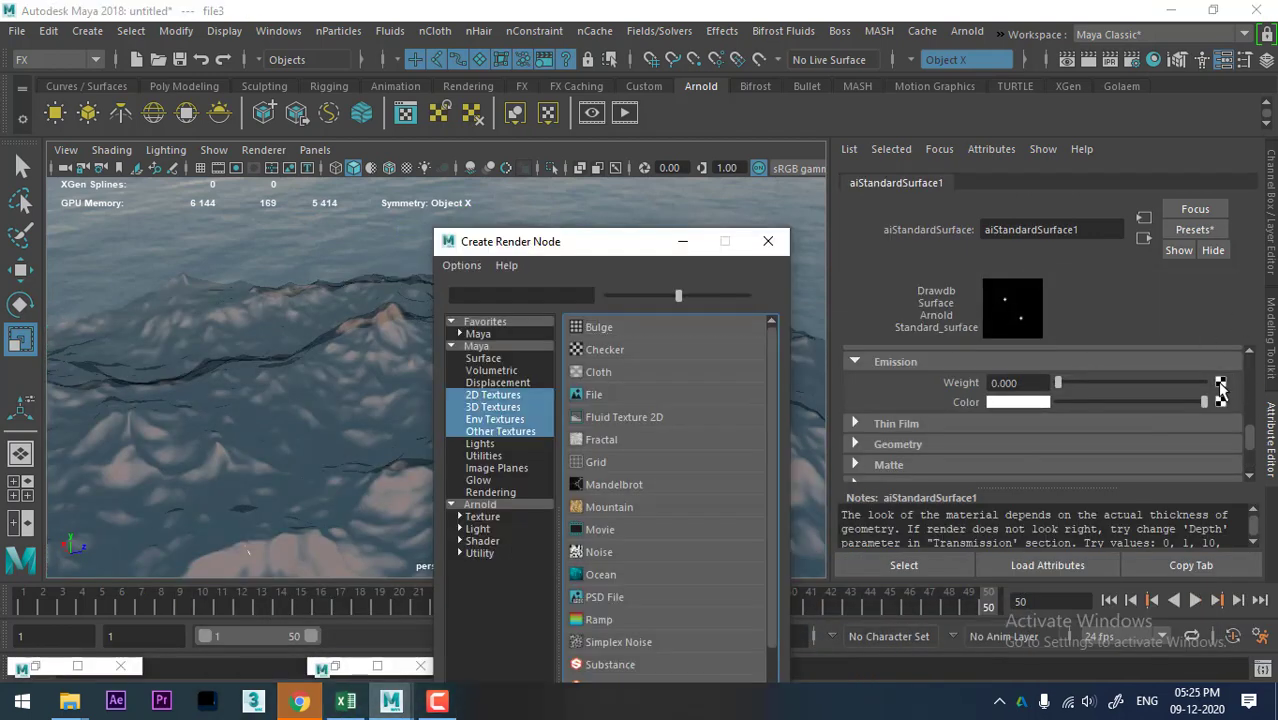
{"action": "left_click", "coordinate": [596, 395]}
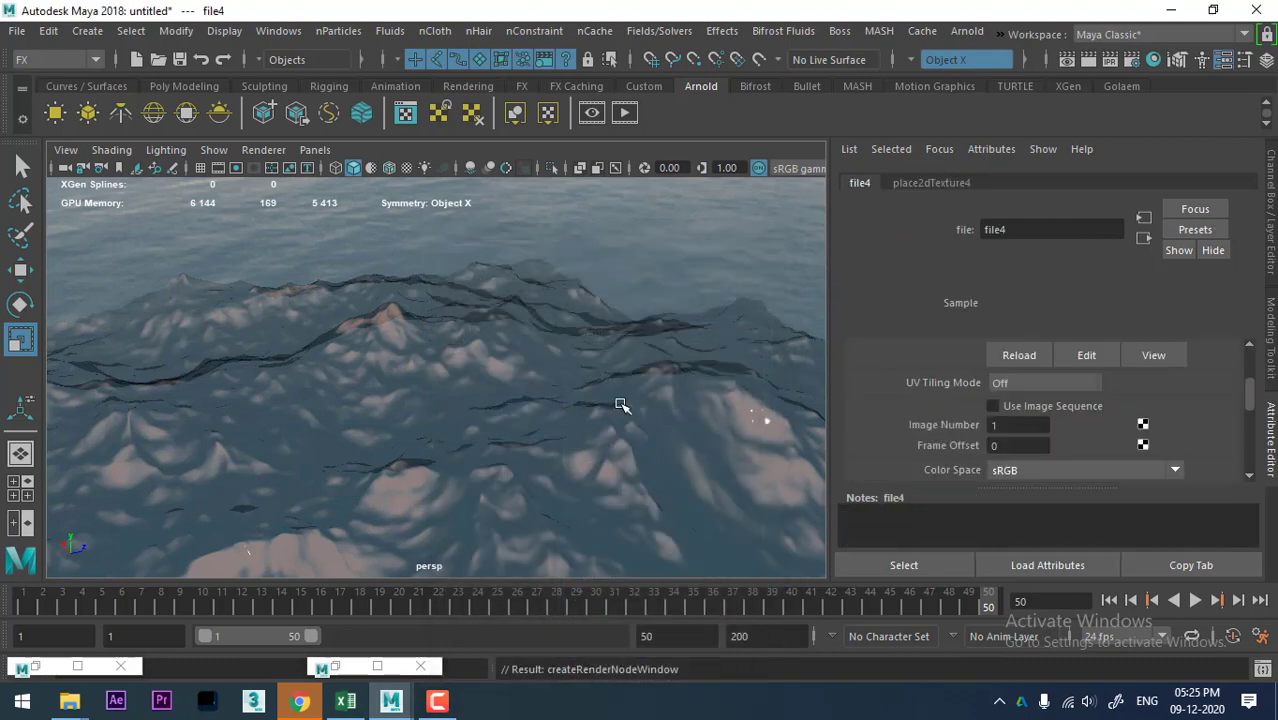
{"action": "left_click", "coordinate": [1228, 441]}
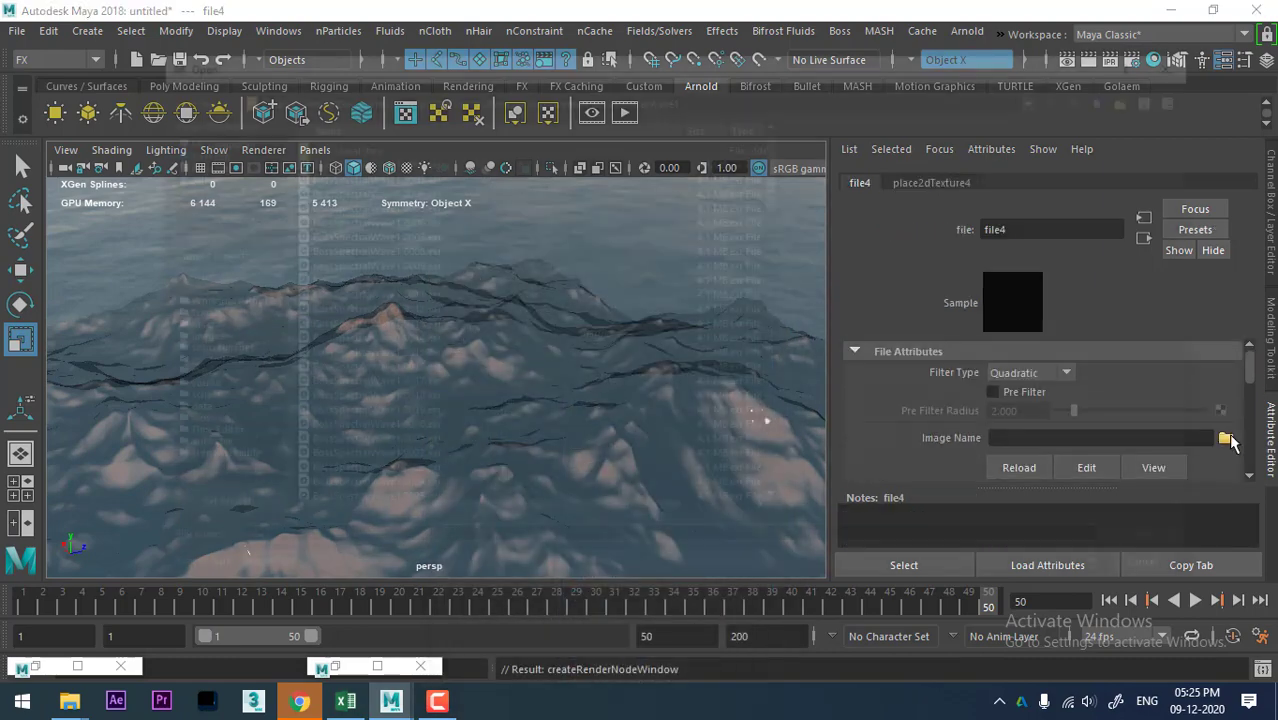
{"action": "scroll", "coordinate": [443, 365], "scroll_direction": "down", "scroll_amount": 4}
{"action": "scroll", "coordinate": [420, 472], "scroll_direction": "down", "scroll_amount": 5}
{"action": "scroll", "coordinate": [421, 479], "scroll_direction": "down", "scroll_amount": 5}
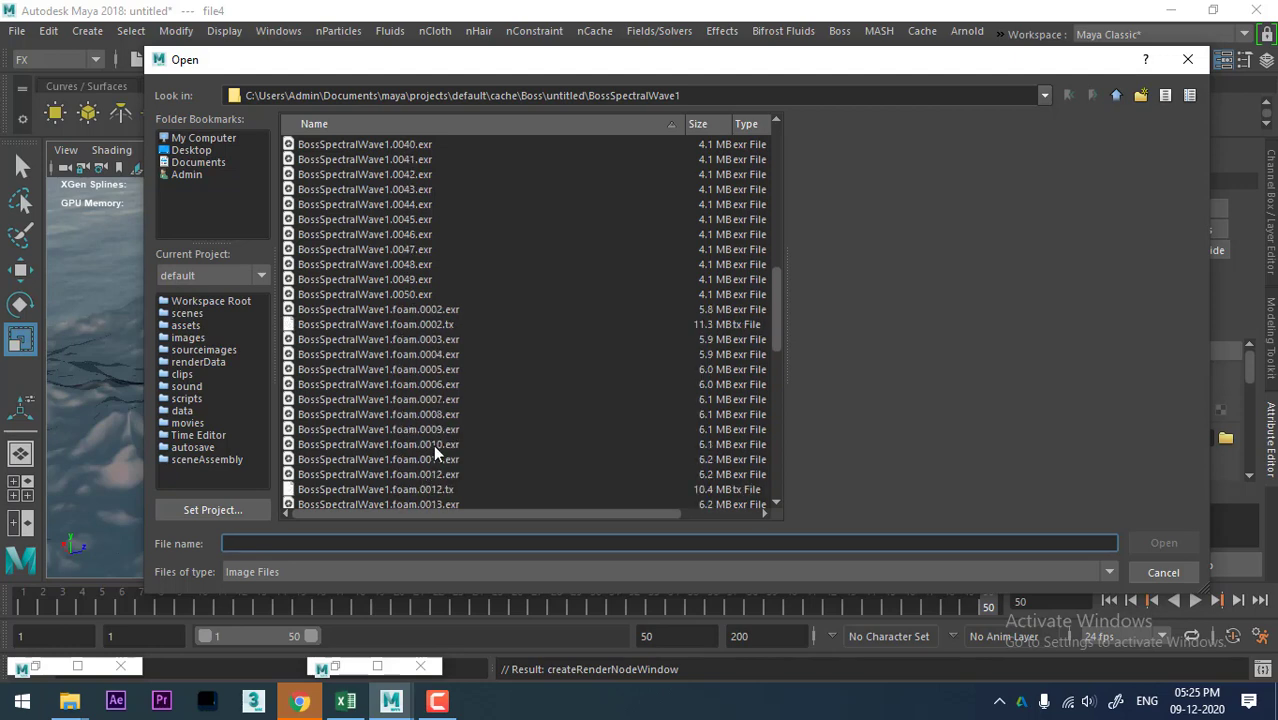
{"action": "left_click", "coordinate": [425, 311]}
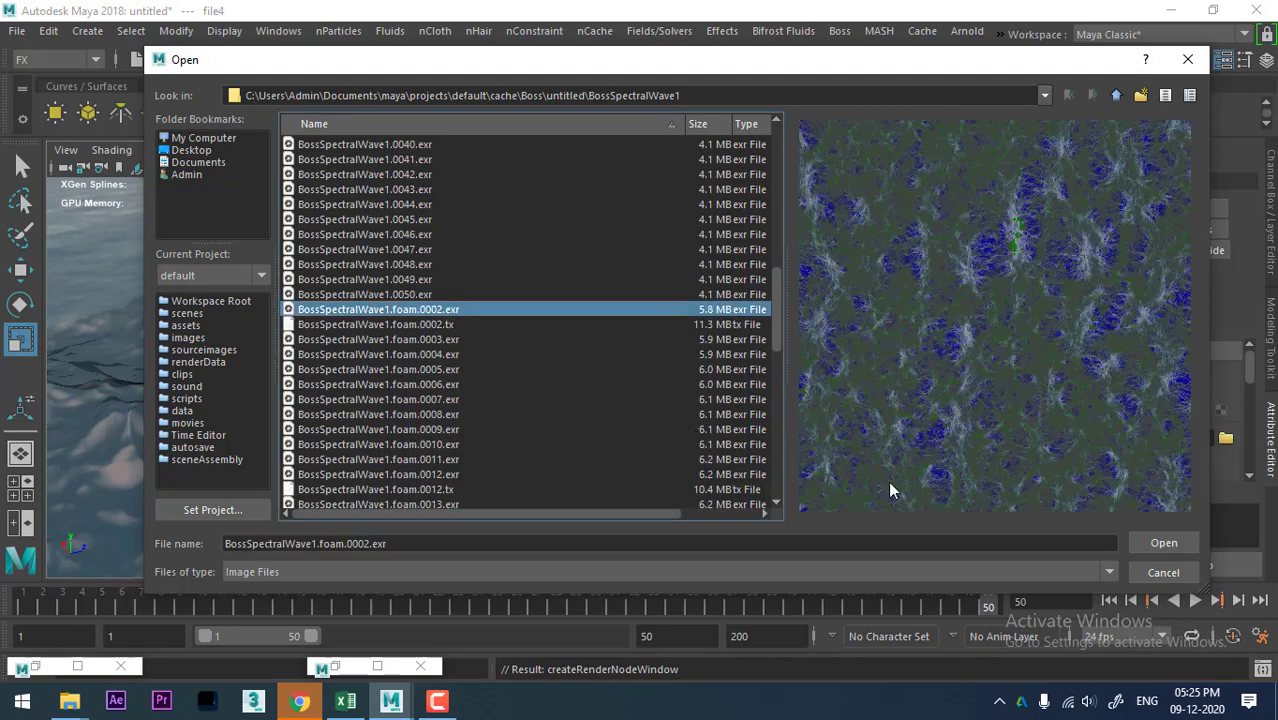
{"action": "left_click", "coordinate": [1165, 545]}
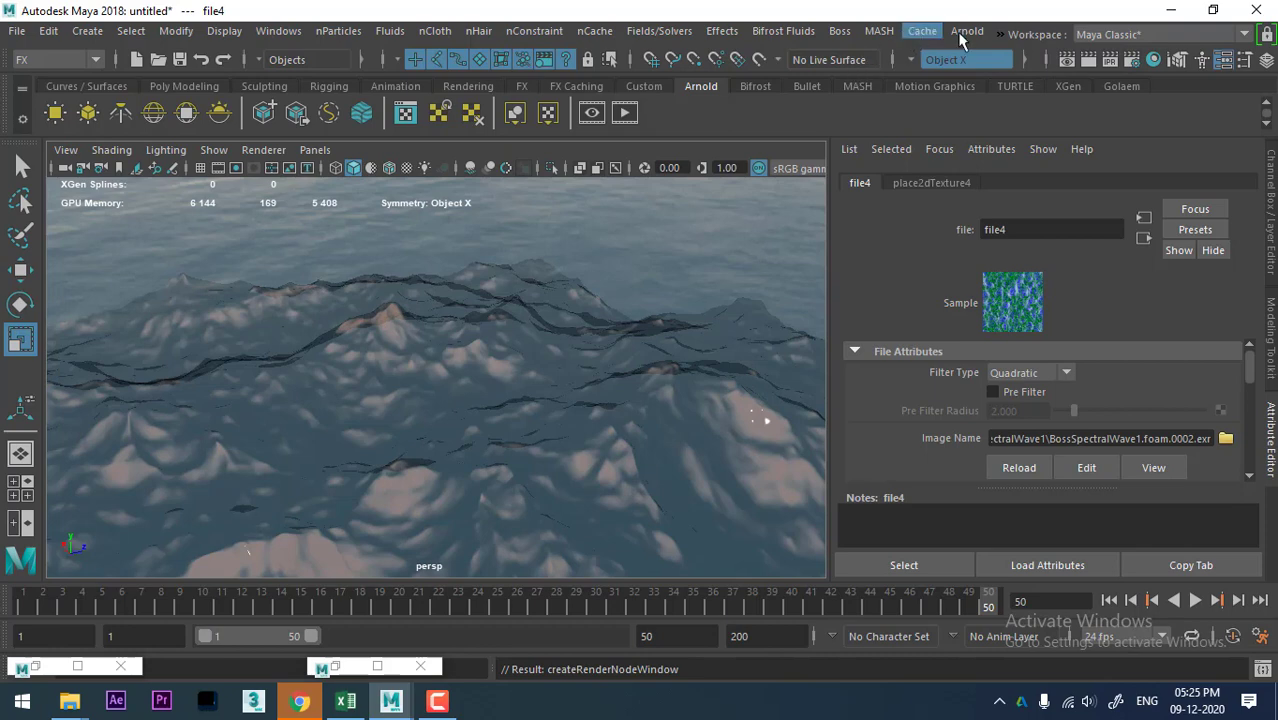
{"action": "left_click", "coordinate": [962, 33]}
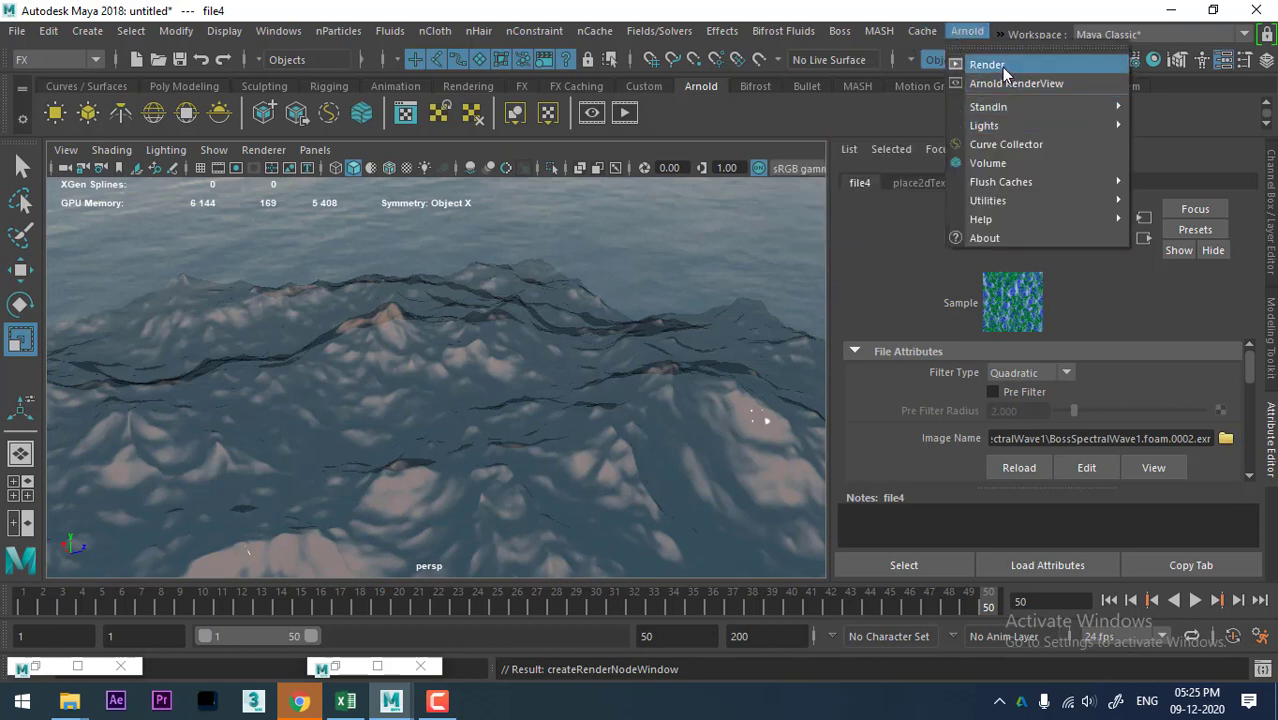
{"action": "left_click", "coordinate": [1001, 66]}
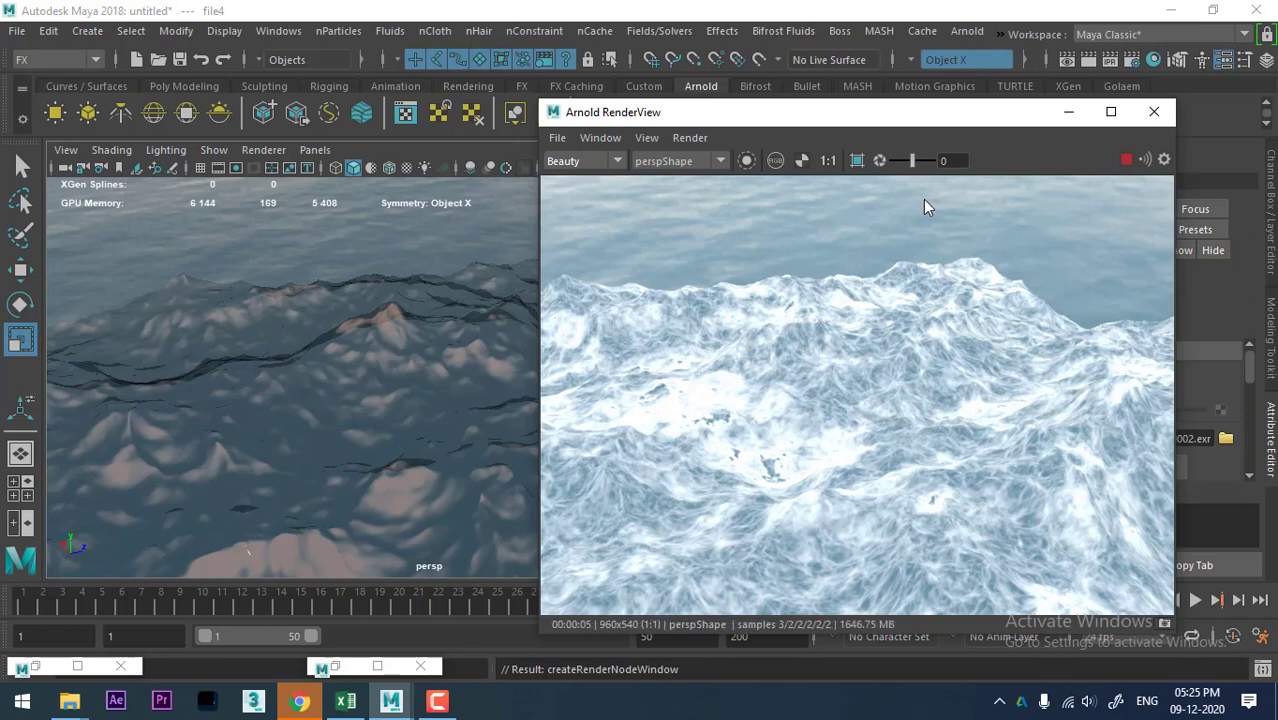
{"action": "left_click", "coordinate": [1153, 112]}
Step: Enable Use Image Sequence on file4 and check the last Arnold render of the foam
{"action": "scroll", "coordinate": [1055, 421], "scroll_direction": "down", "scroll_amount": 3}
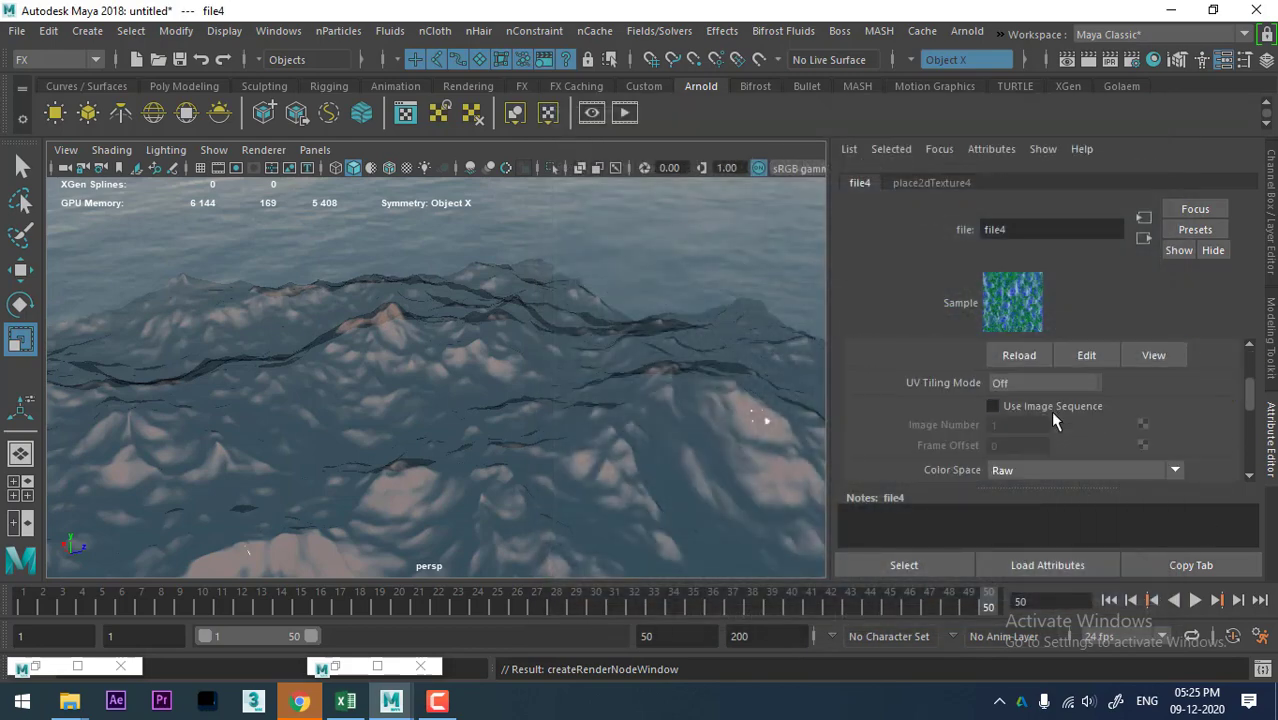
{"action": "left_click", "coordinate": [1045, 406]}
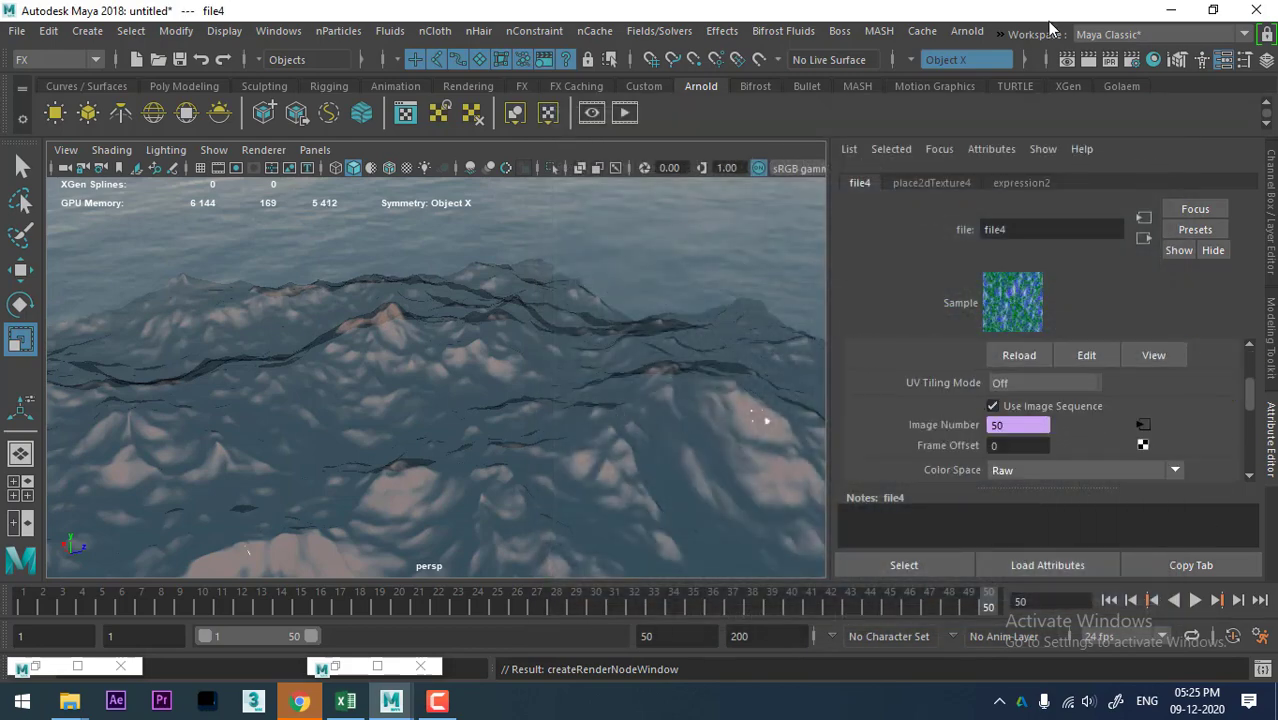
{"action": "left_click", "coordinate": [1089, 61]}
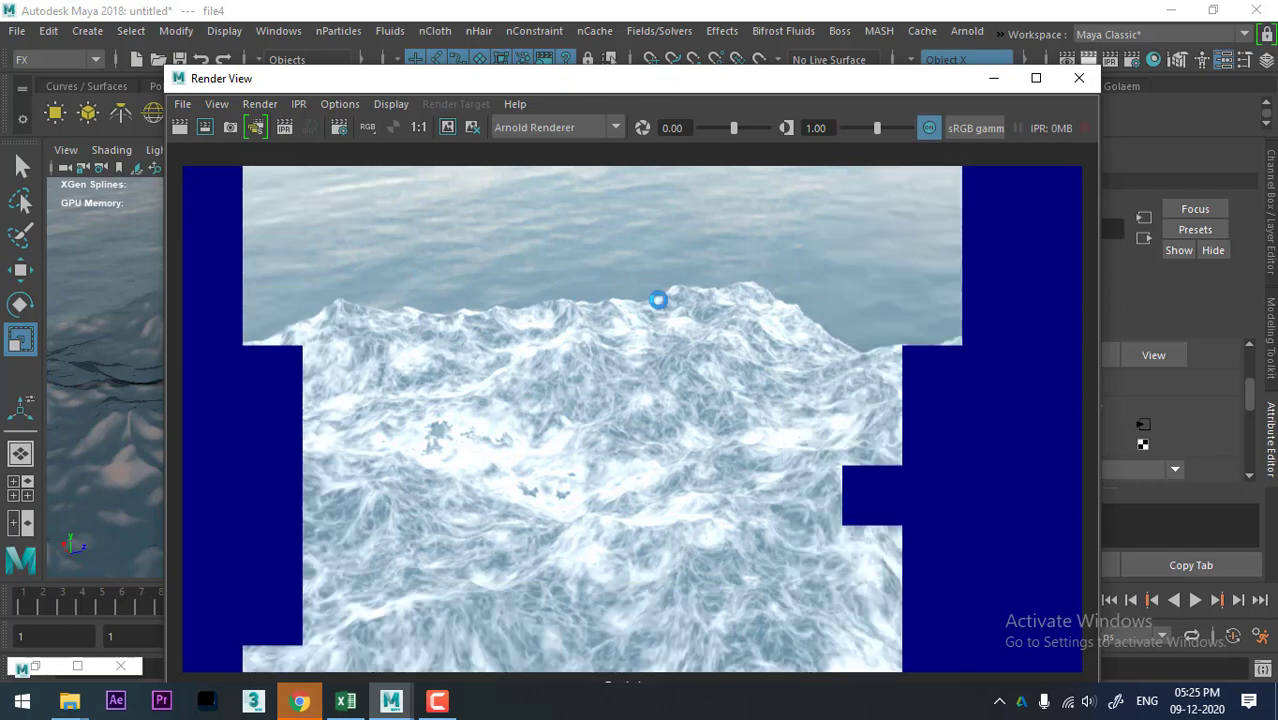
{"action": "left_click", "coordinate": [1079, 78]}
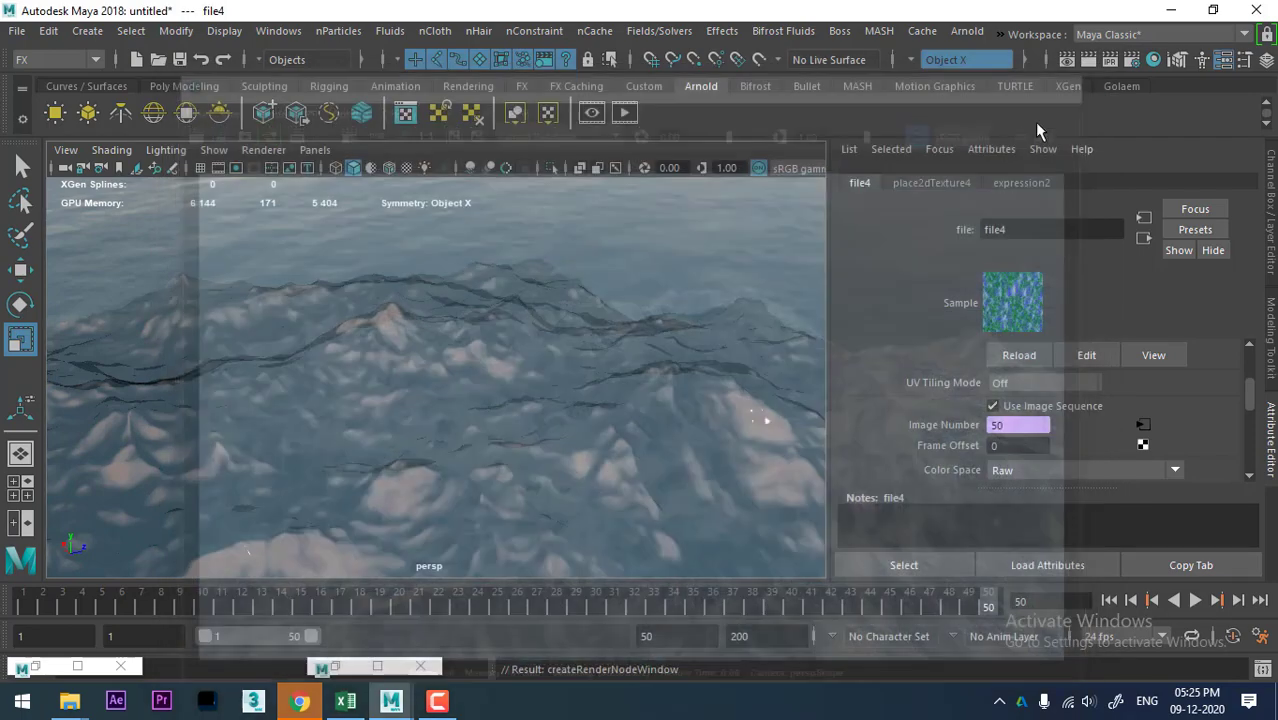
{"action": "mouse_move", "coordinate": [764, 419]}
{"action": "left_mouse_down", "text": "alt"}
{"action": "mouse_move", "coordinate": [545, 398]}
{"action": "mouse_move", "coordinate": [536, 414]}
{"action": "mouse_move", "coordinate": [531, 397]}
{"action": "mouse_move", "coordinate": [534, 442]}
{"action": "mouse_move", "coordinate": [531, 428]}
{"action": "left_mouse_up", "text": "alt"}
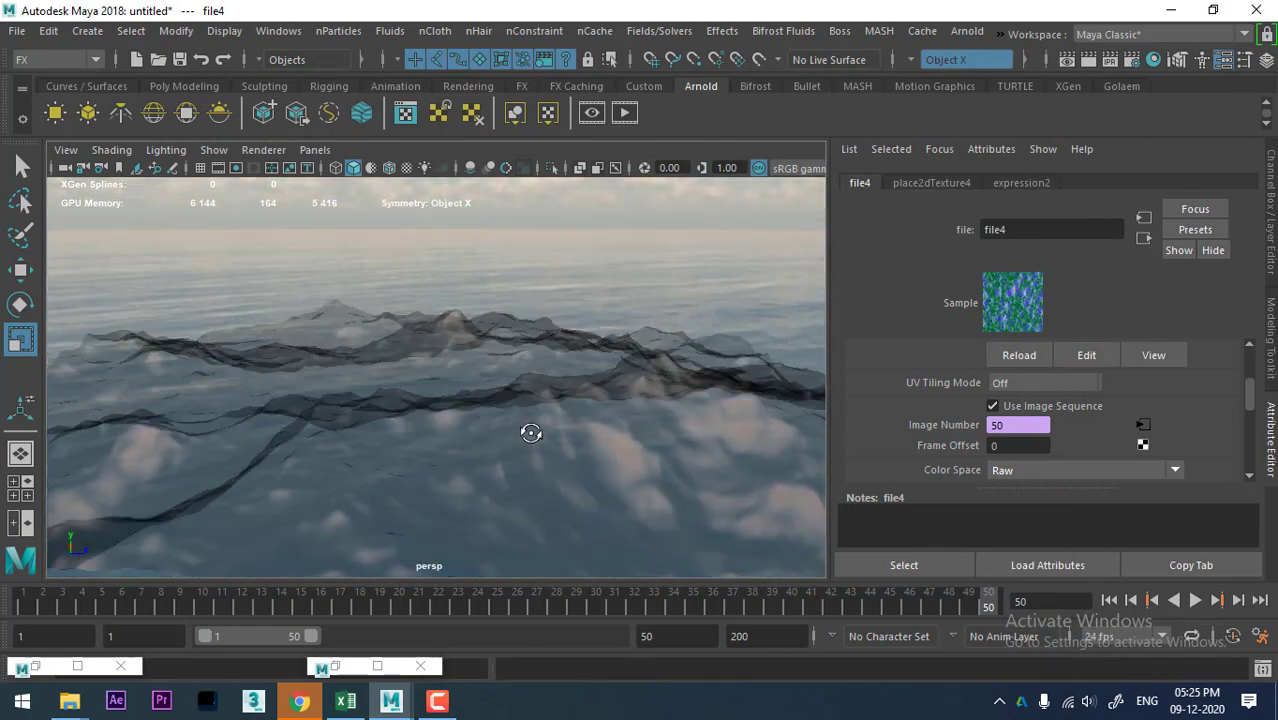
Step: Play the ocean animation and stop at frame 25 so the foam image number reads 25
{"action": "left_click", "coordinate": [1195, 601]}
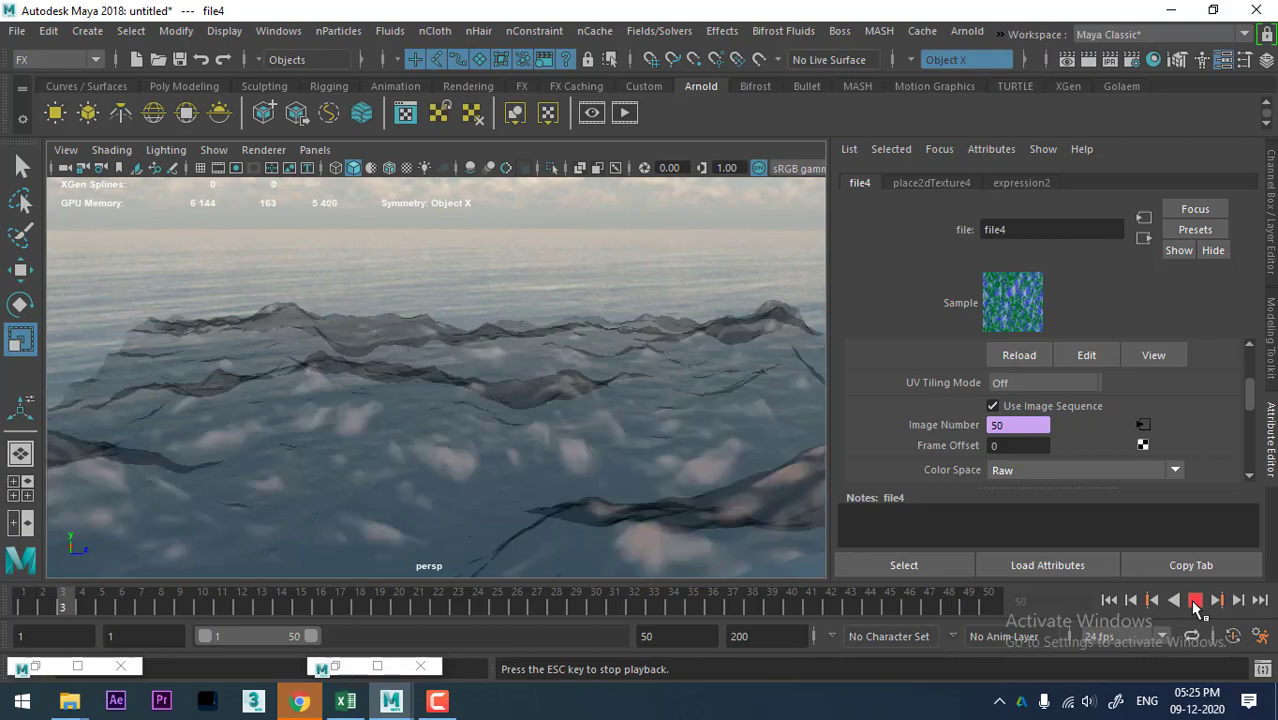
{"action": "left_click", "coordinate": [1092, 62]}
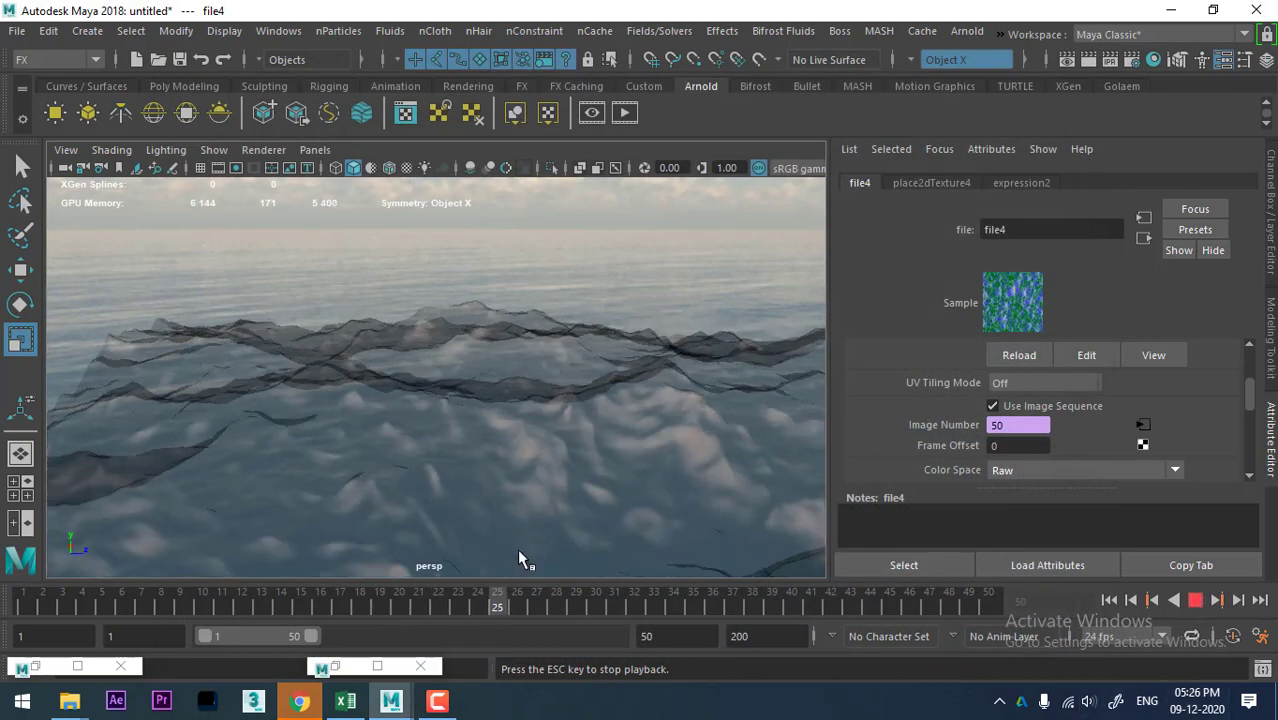
{"action": "key", "text": "Escape"}
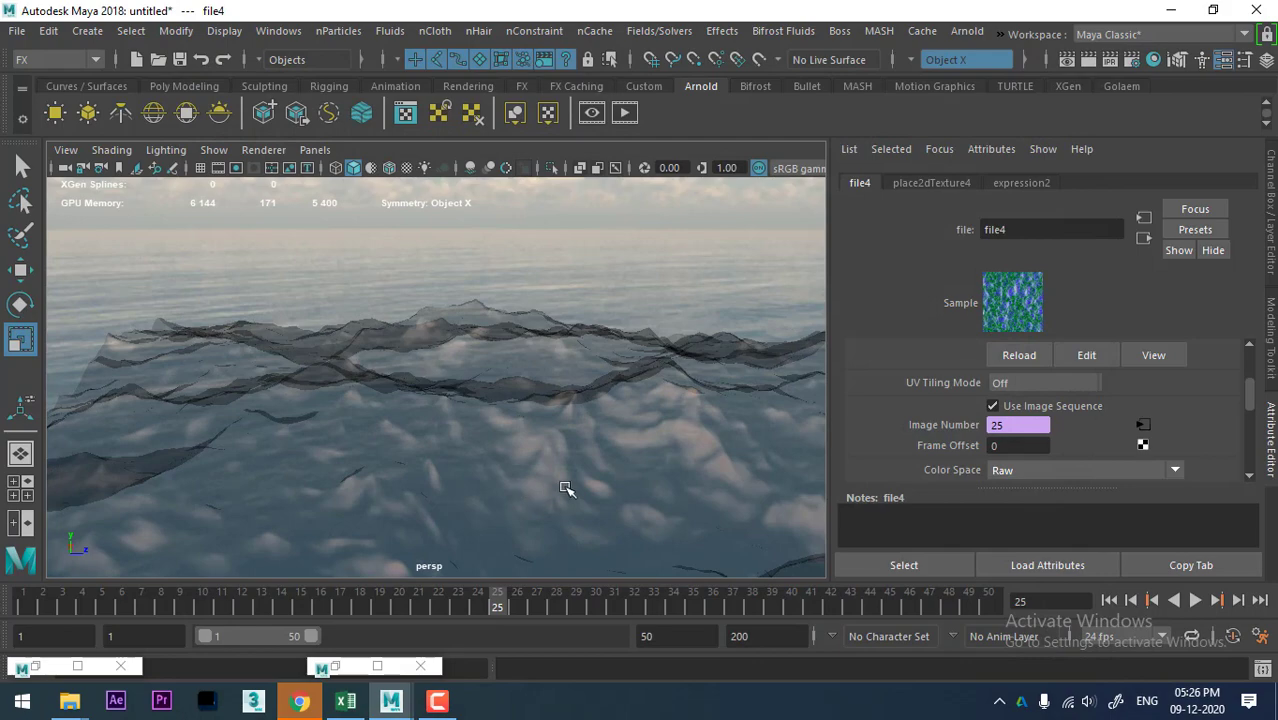
{"action": "mouse_move", "coordinate": [608, 445]}
{"action": "left_mouse_down", "text": "alt"}
{"action": "mouse_move", "coordinate": [585, 433]}
{"action": "mouse_move", "coordinate": [471, 456]}
{"action": "mouse_move", "coordinate": [476, 499]}
{"action": "mouse_move", "coordinate": [409, 505]}
{"action": "left_mouse_up", "text": "alt"}
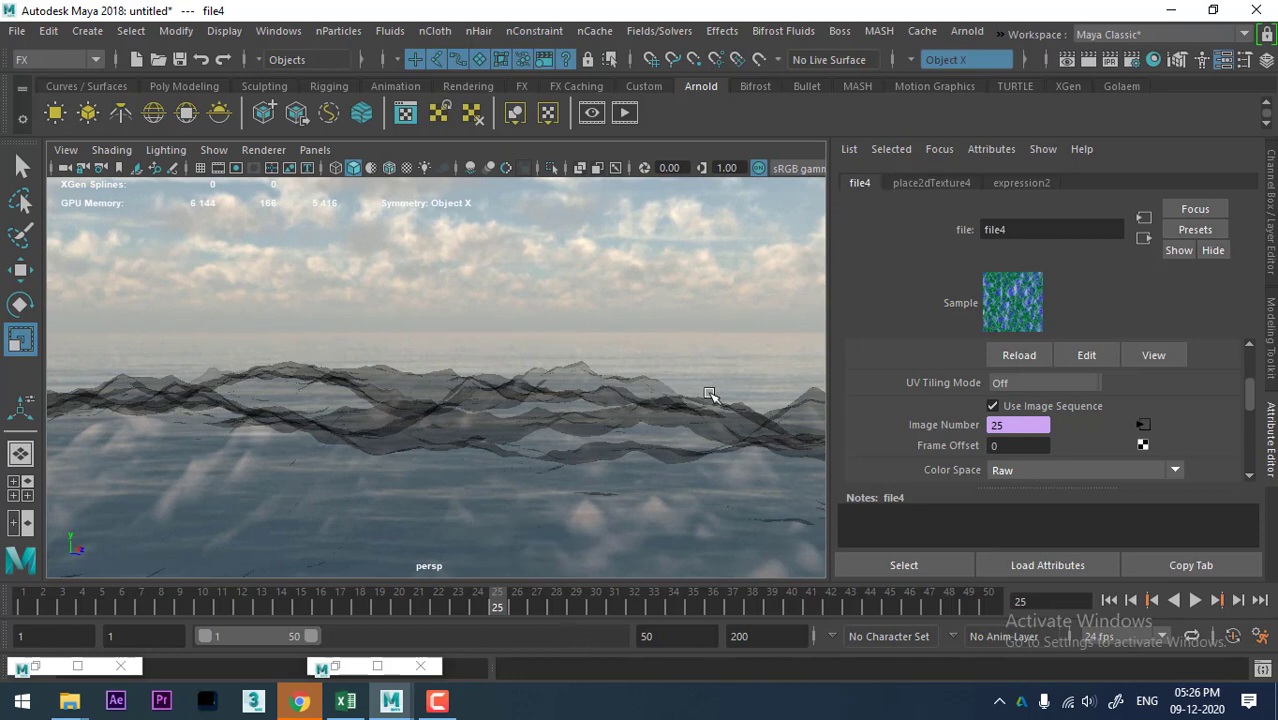